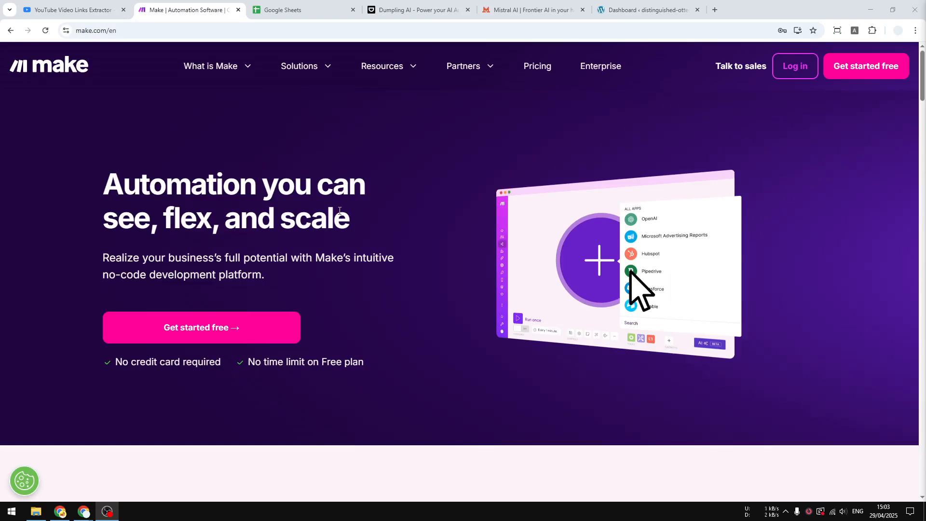
Look over the open Google Sheets, Dumpling AI, Mistral AI and Make pages needed for the automation.
{"action": "left_click", "coordinate": [296, 8]}
{"action": "left_click", "coordinate": [468, 4]}
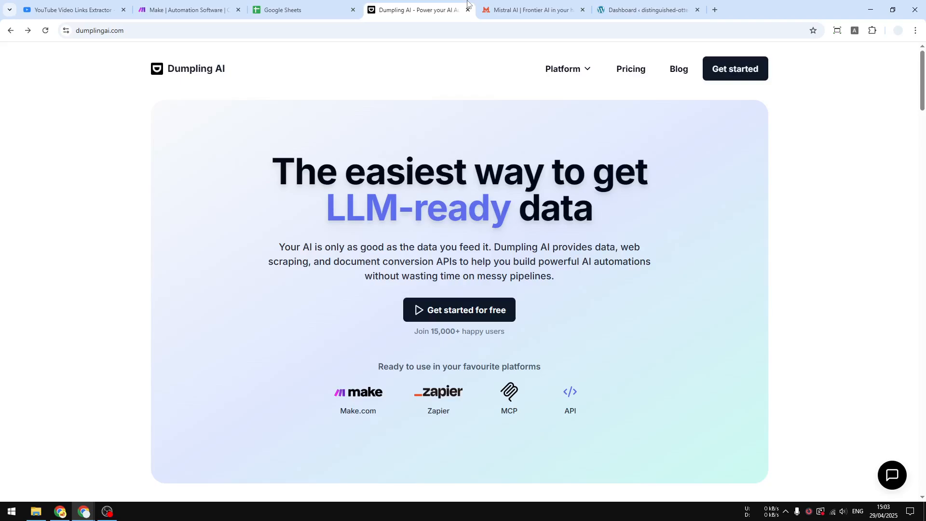
{"action": "left_click", "coordinate": [521, 4]}
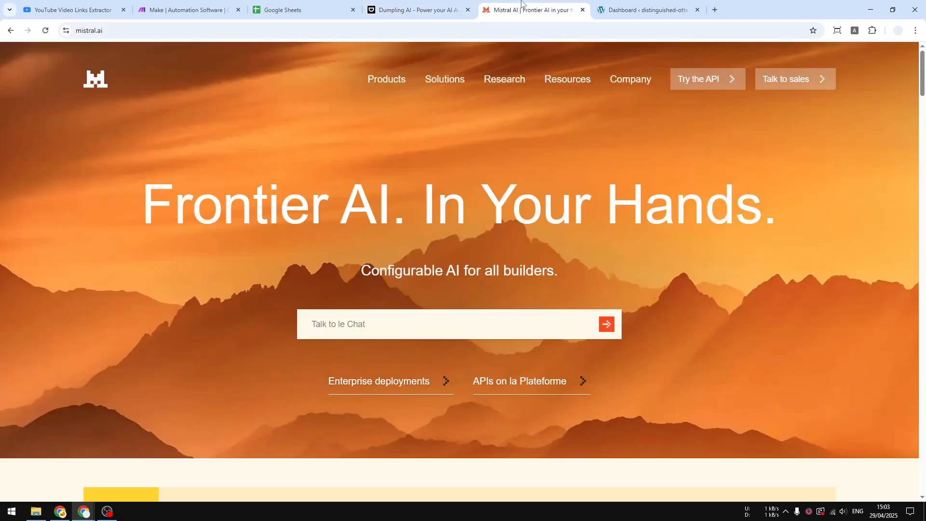
{"action": "left_click", "coordinate": [397, 4]}
{"action": "left_click", "coordinate": [290, 9]}
{"action": "left_click", "coordinate": [188, 9]}
{"action": "mouse_move", "coordinate": [212, 66]}
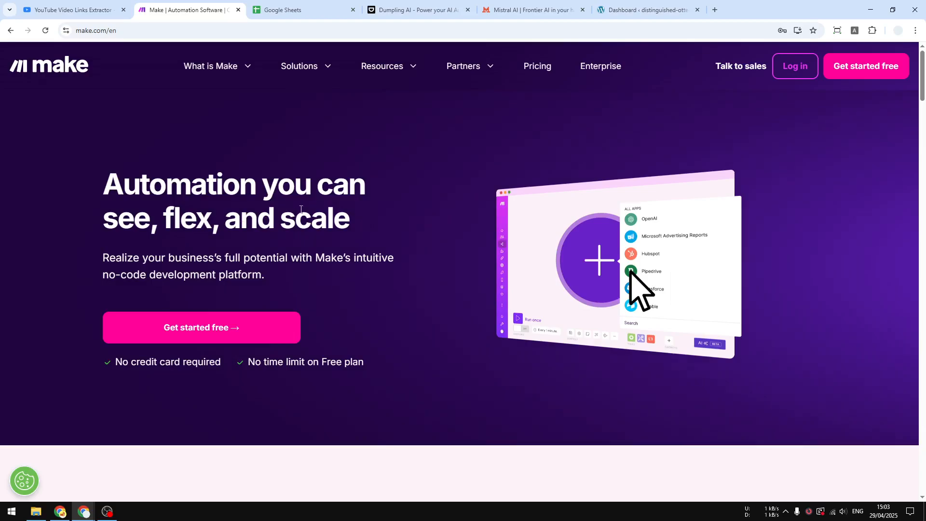
Switch to TubePilot's YouTube Channel Video Links Extractor and examine its channel URL entry and the list of extracted links.
{"action": "left_click", "coordinate": [101, 3]}
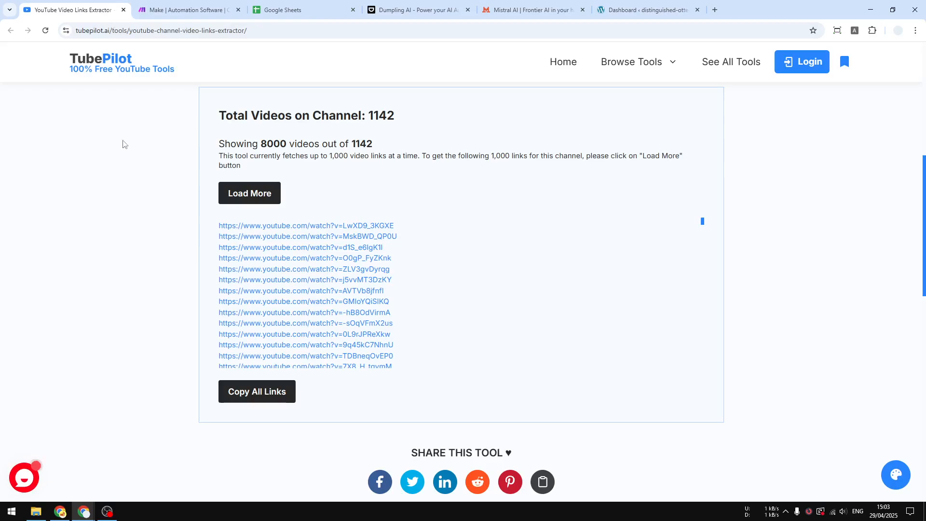
{"action": "middle_click", "coordinate": [111, 283]}
{"action": "scroll", "coordinate": [112, 283], "scroll_direction": "up", "scroll_amount": 8}
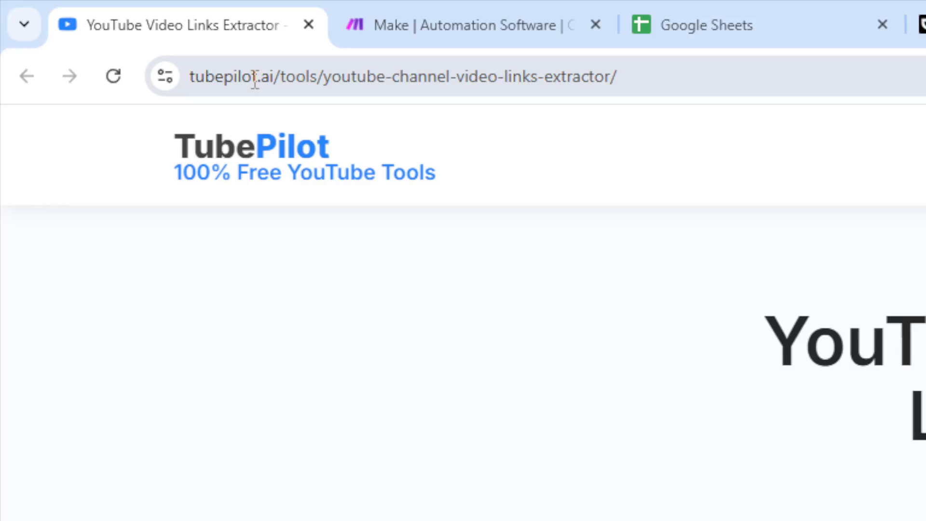
{"action": "left_click", "coordinate": [427, 314]}
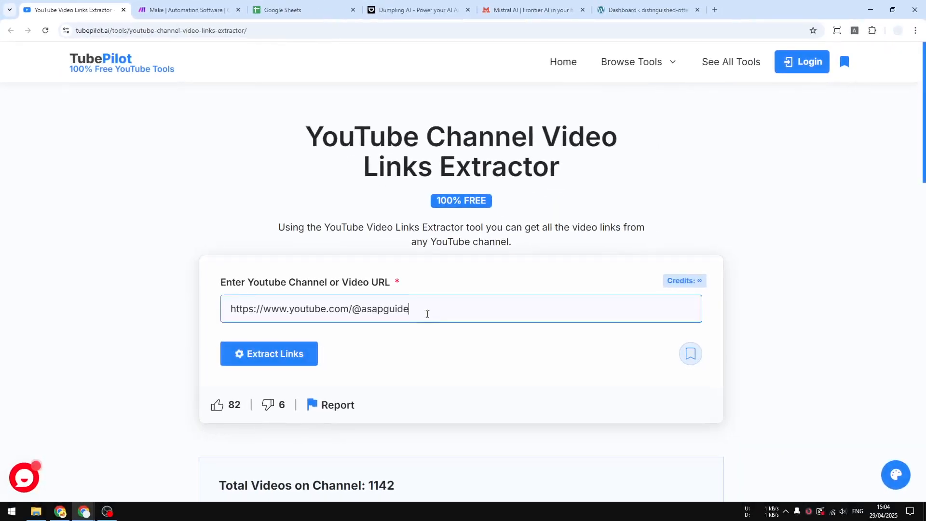
{"action": "left_click_drag", "start_coordinate": [427, 314], "coordinate": [172, 318]}
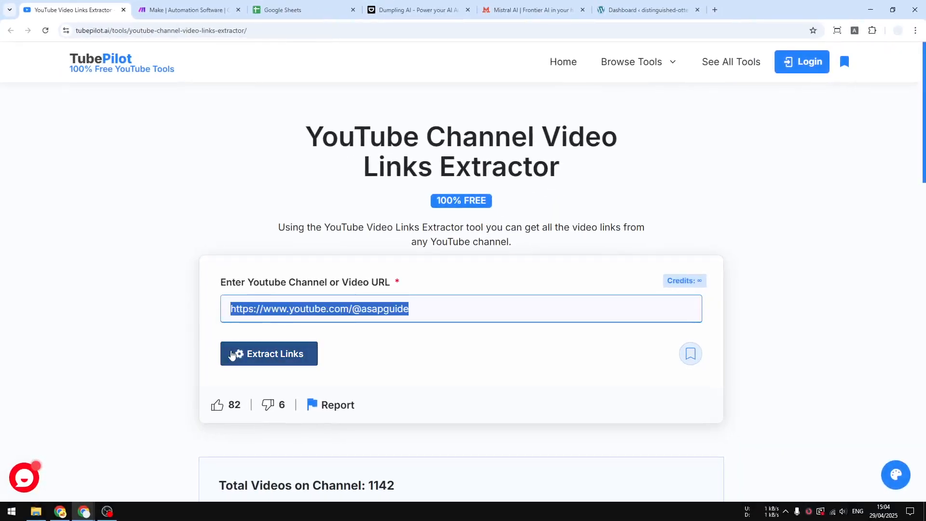
{"action": "middle_click", "coordinate": [187, 271]}
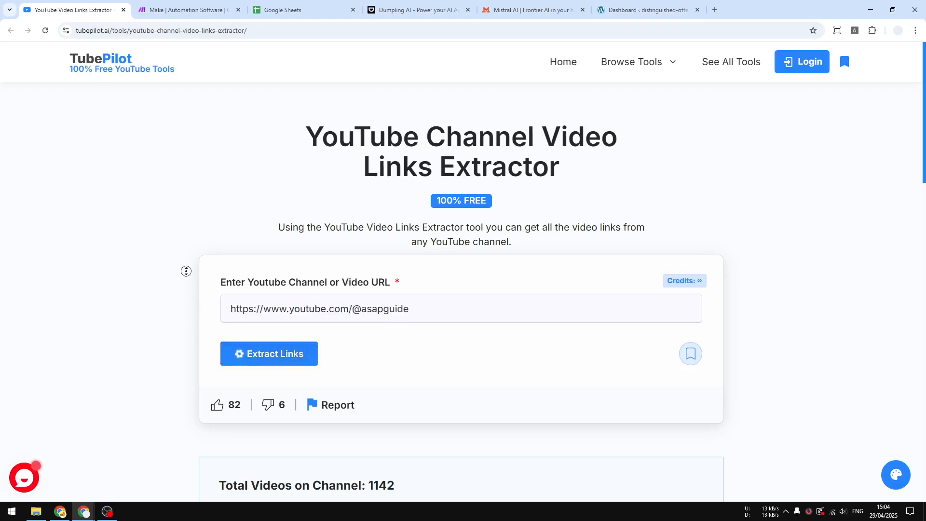
{"action": "middle_click", "coordinate": [178, 323]}
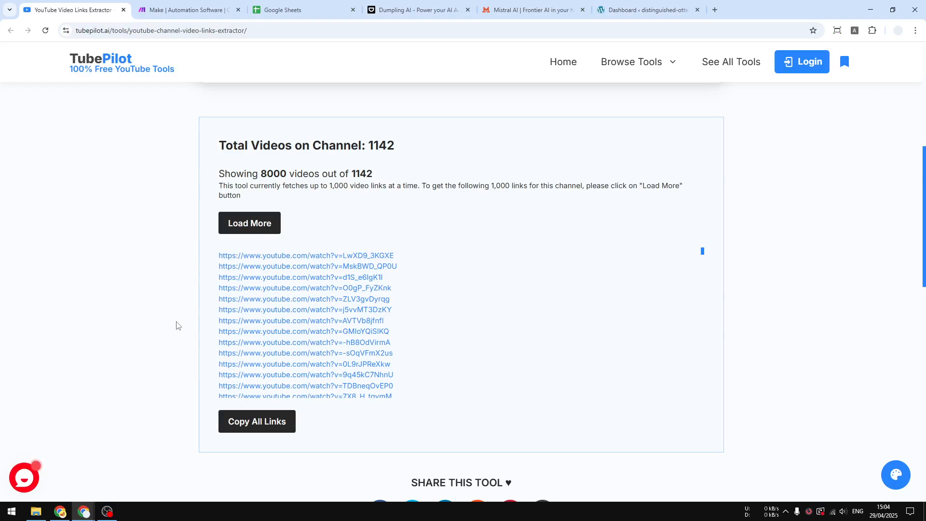
{"action": "middle_click", "coordinate": [176, 314]}
{"action": "middle_click", "coordinate": [187, 268]}
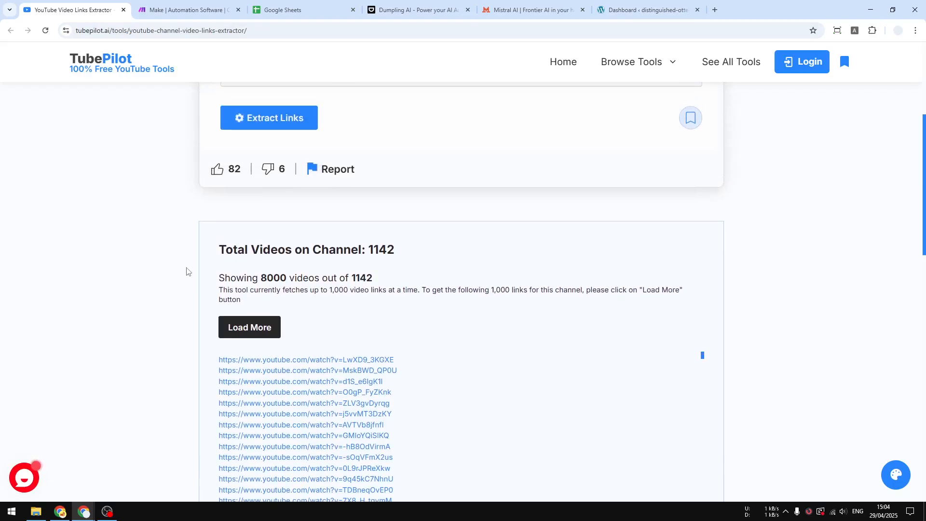
{"action": "middle_click", "coordinate": [180, 285]}
{"action": "middle_click", "coordinate": [185, 246]}
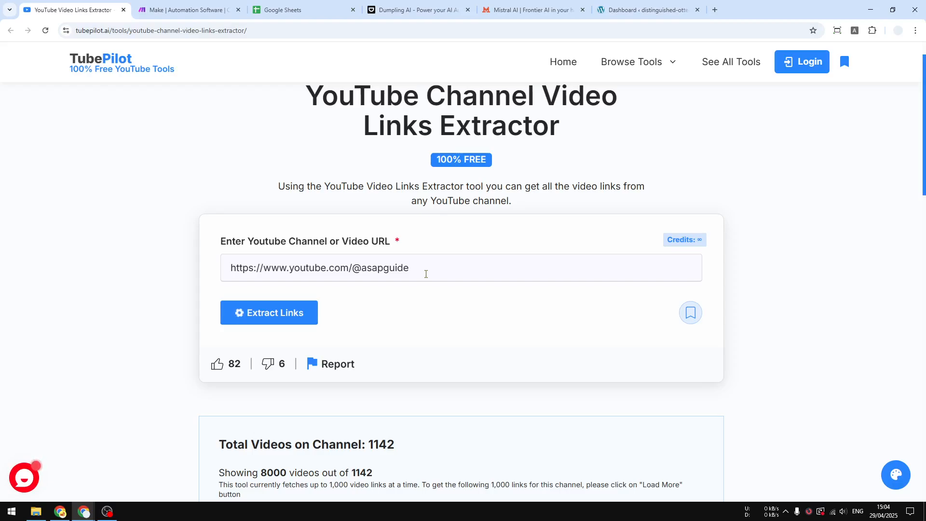
Copy all the extracted YouTube video links from the results list.
{"action": "middle_click", "coordinate": [123, 234]}
{"action": "middle_click", "coordinate": [135, 304]}
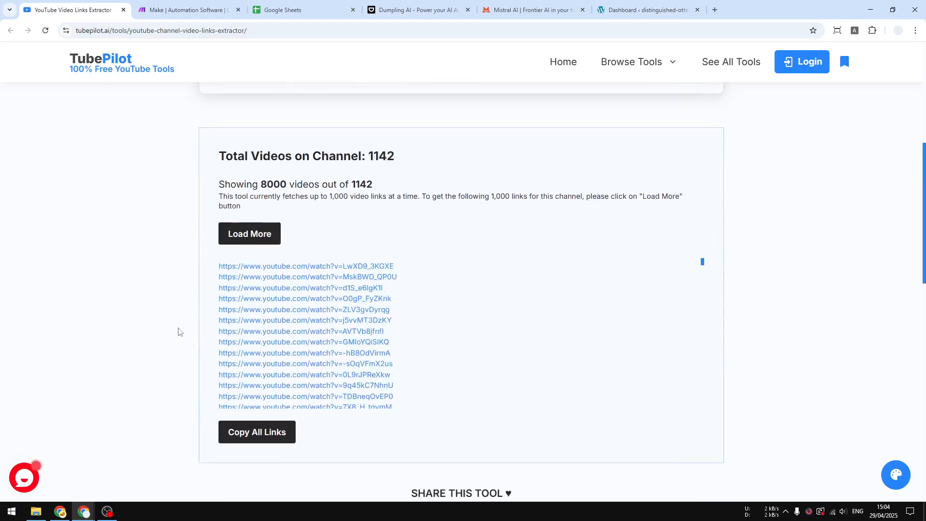
{"action": "left_click", "coordinate": [260, 435]}
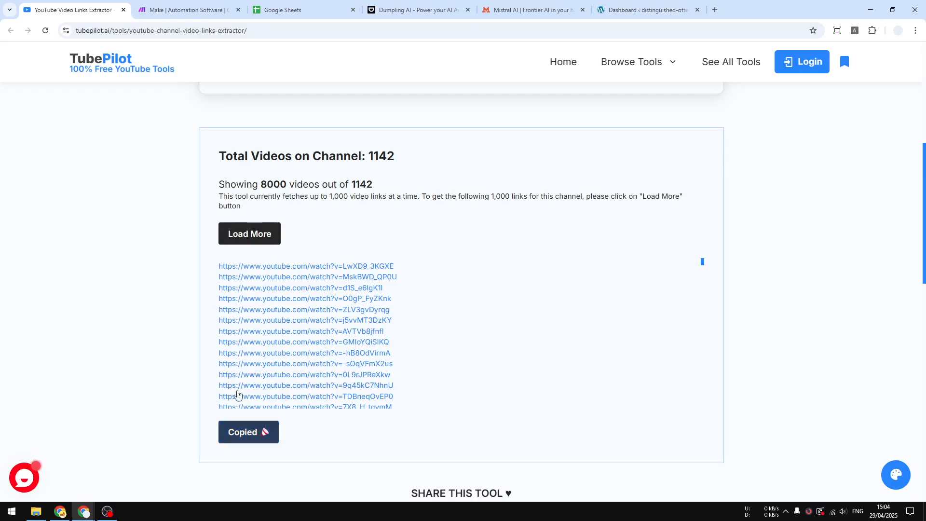
Switch to Google Sheets, create a blank spreadsheet and name it "AsapGuide YouTube".
{"action": "left_click", "coordinate": [284, 9]}
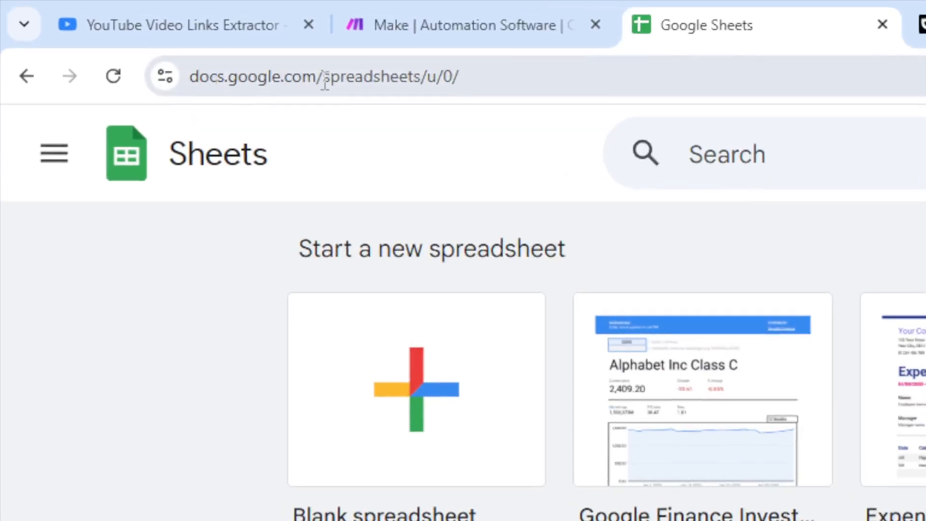
{"action": "left_click", "coordinate": [388, 455]}
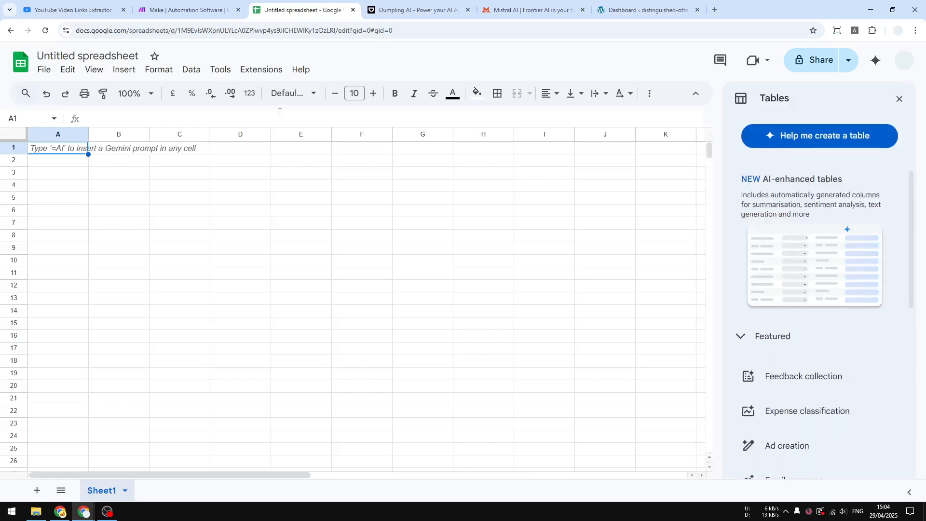
{"action": "left_click", "coordinate": [68, 54]}
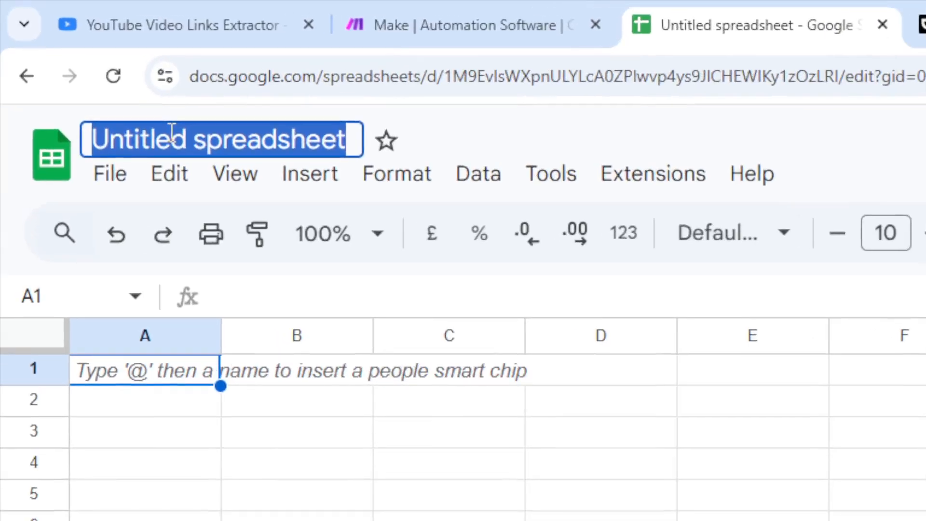
{"action": "type", "text": "AsapGuide "}
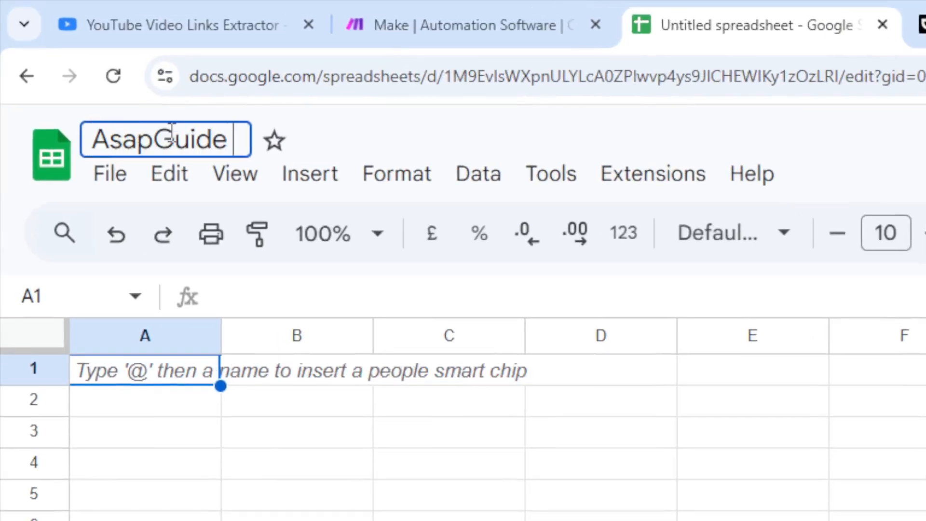
{"action": "type", "text": "YouTube"}
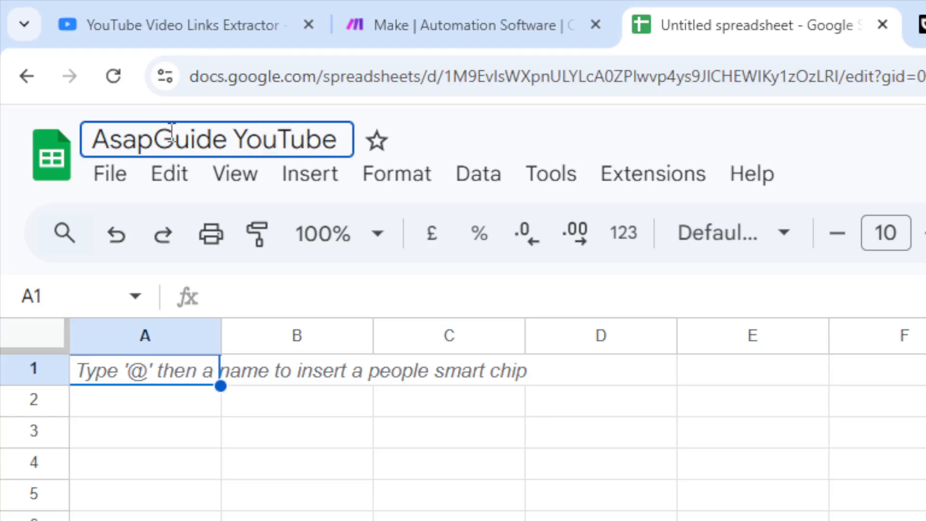
Enter a bold "Video URL" header in cell A1 and widen column A to fit full links.
{"action": "left_click", "coordinate": [133, 370]}
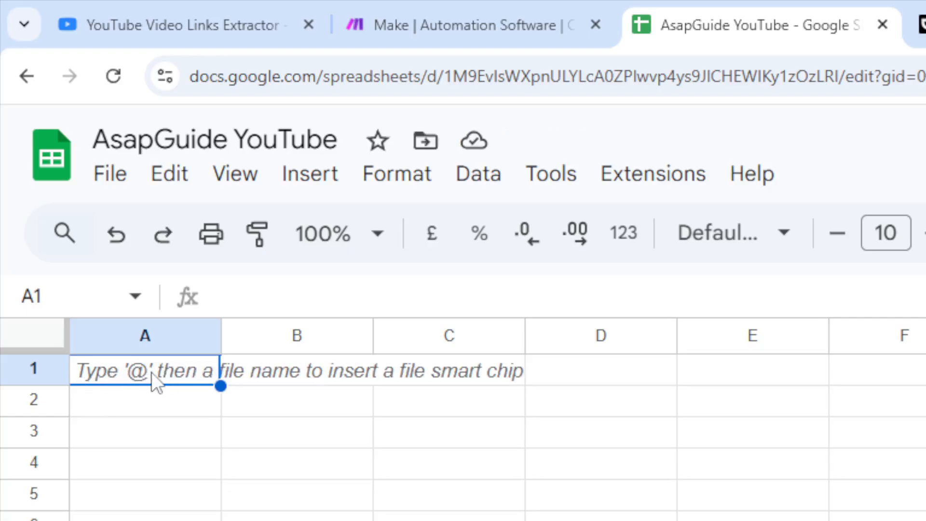
{"action": "type", "text": "Video URL"}
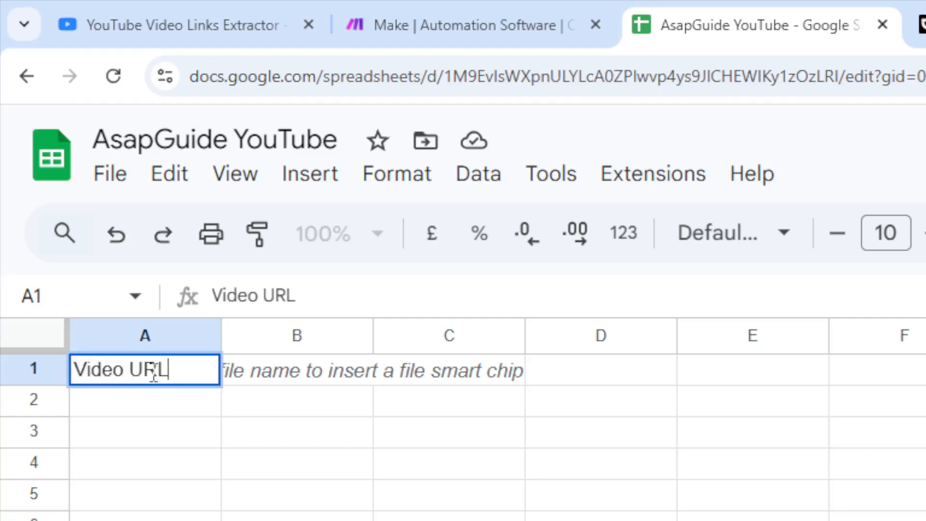
{"action": "left_click_drag", "start_coordinate": [218, 338], "coordinate": [819, 352]}
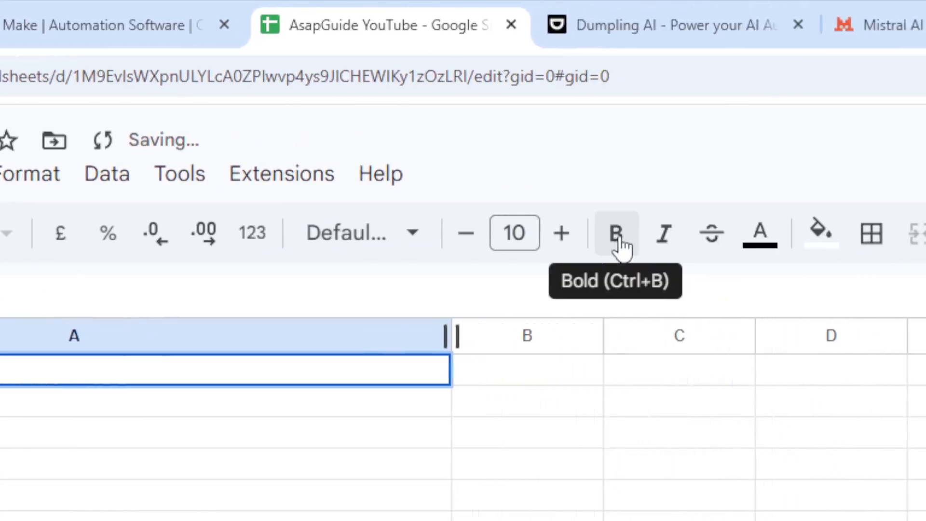
{"action": "left_click", "coordinate": [857, 234]}
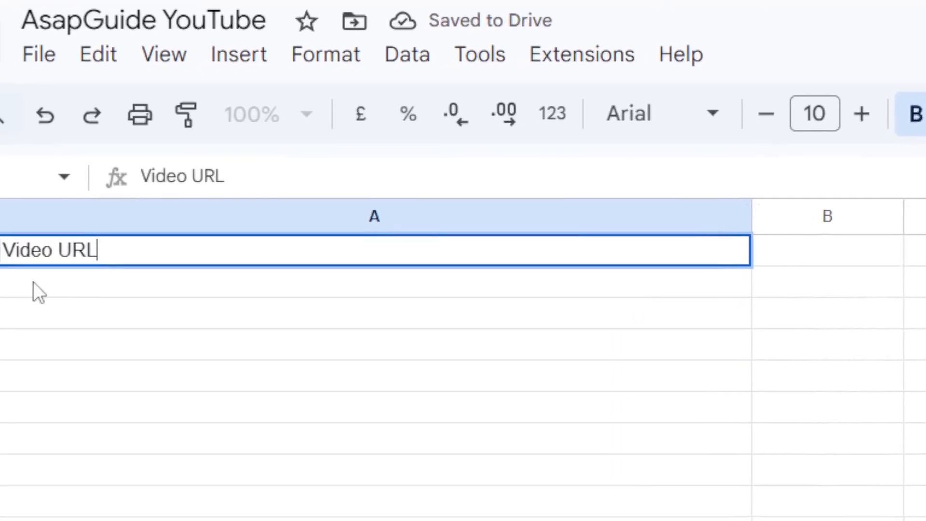
{"action": "key", "text": "Return"}
{"action": "left_click", "coordinate": [156, 244]}
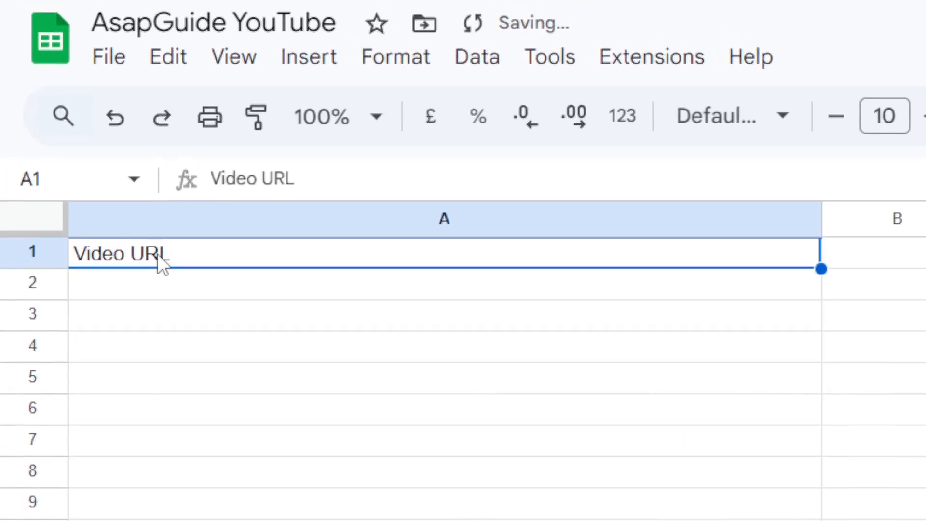
{"action": "left_click", "coordinate": [523, 218]}
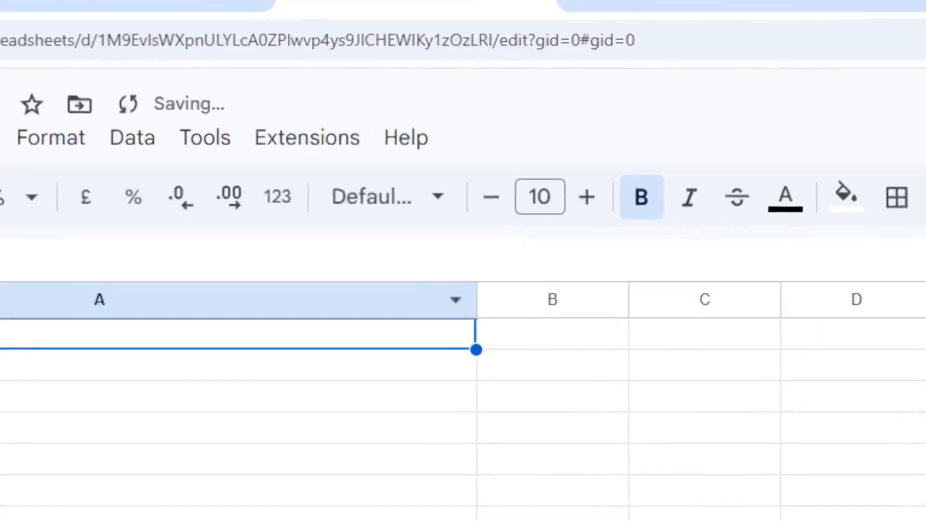
Paste the copied video links as values only, starting in cell A2 beneath the header.
{"action": "left_click", "coordinate": [179, 385]}
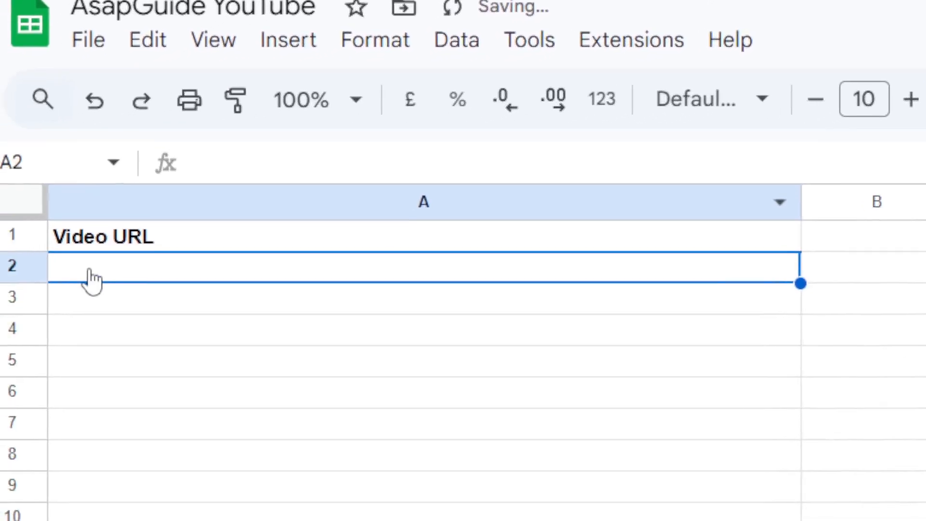
{"action": "right_click", "coordinate": [92, 279]}
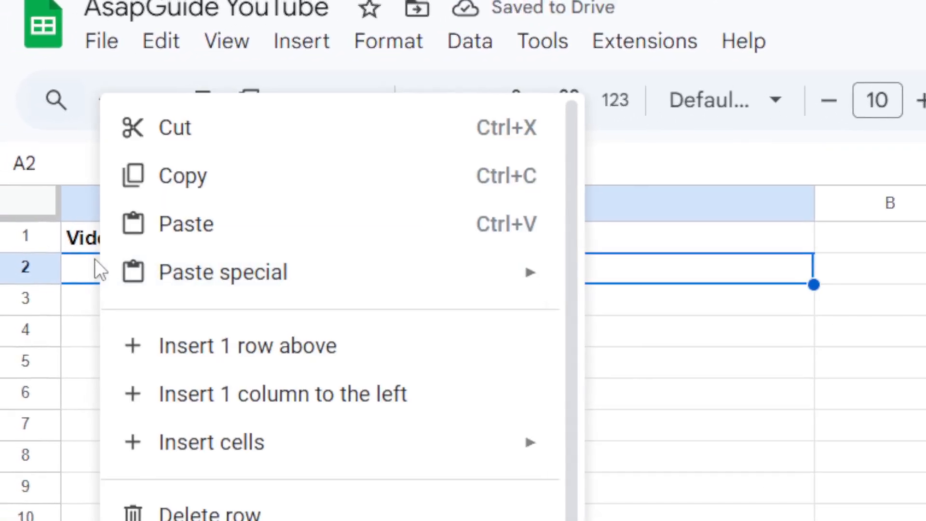
{"action": "mouse_move", "coordinate": [217, 321]}
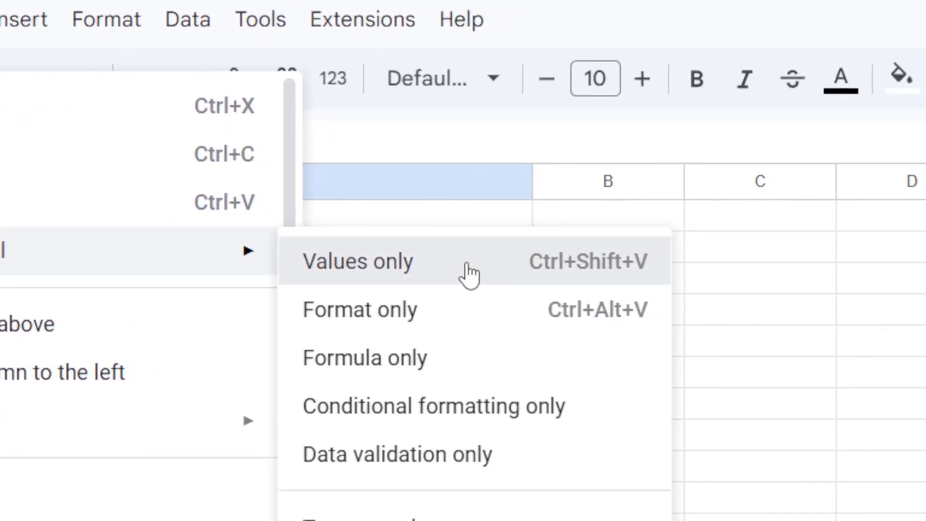
{"action": "left_click", "coordinate": [393, 251]}
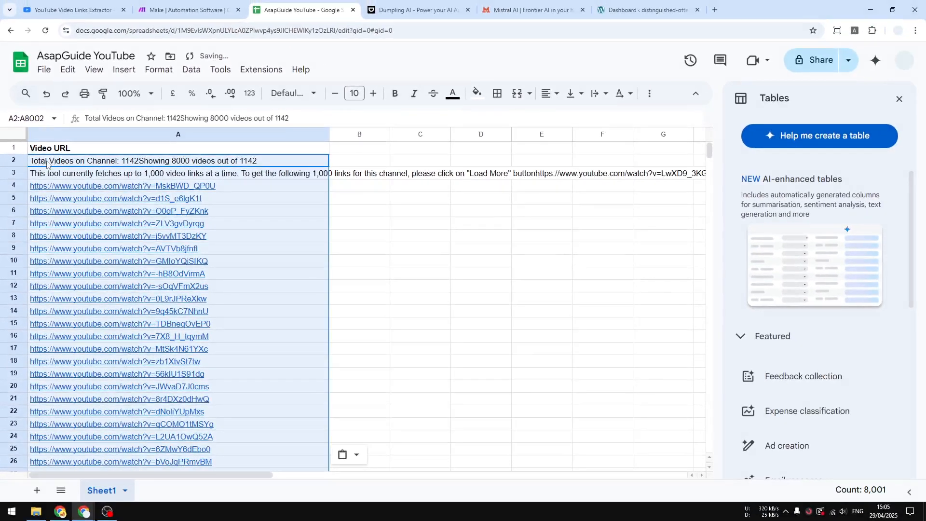
Delete rows 2 and 3, which hold the extractor's summary text instead of plain video links.
{"action": "left_click", "coordinate": [46, 163]}
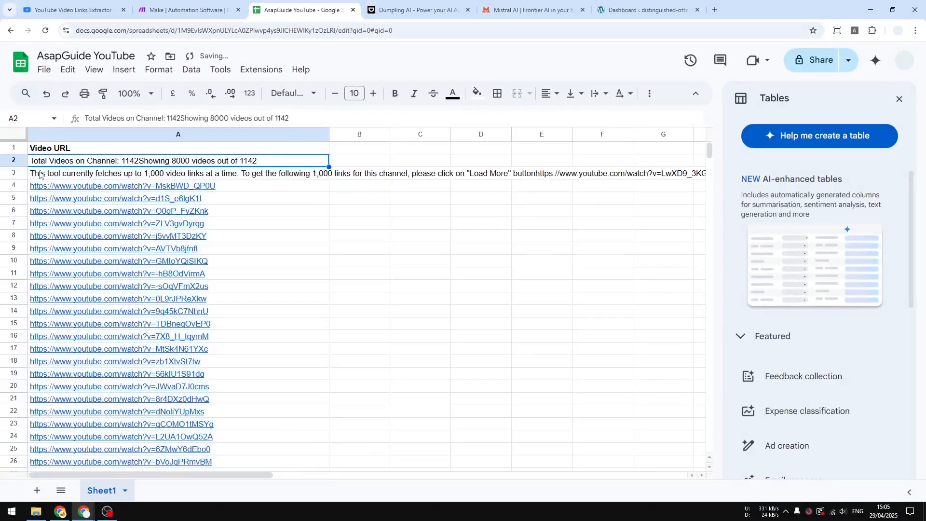
{"action": "left_click", "coordinate": [48, 177], "text": "shift"}
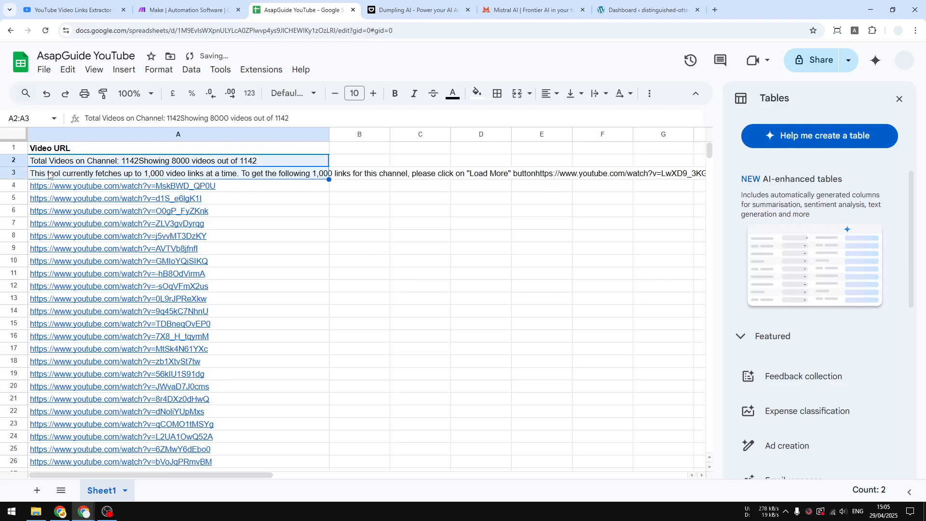
{"action": "right_click", "coordinate": [49, 176]}
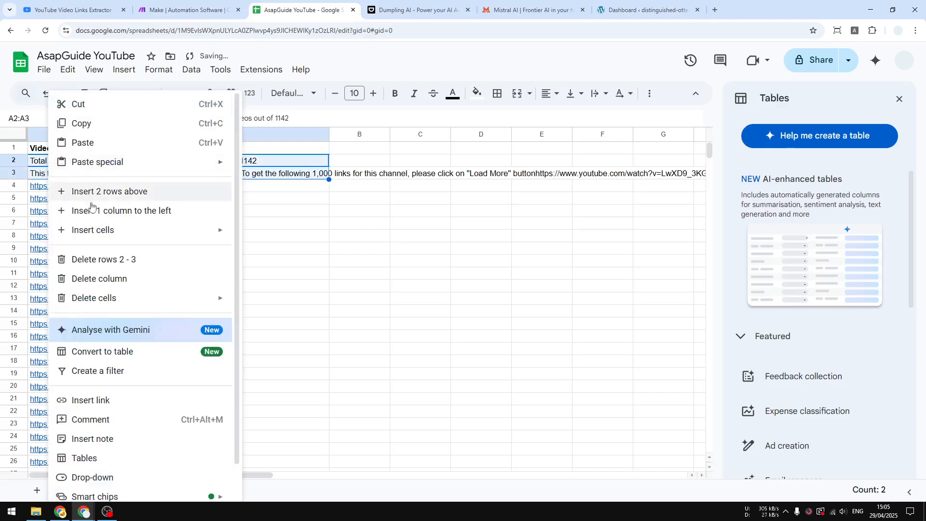
{"action": "left_click", "coordinate": [88, 261]}
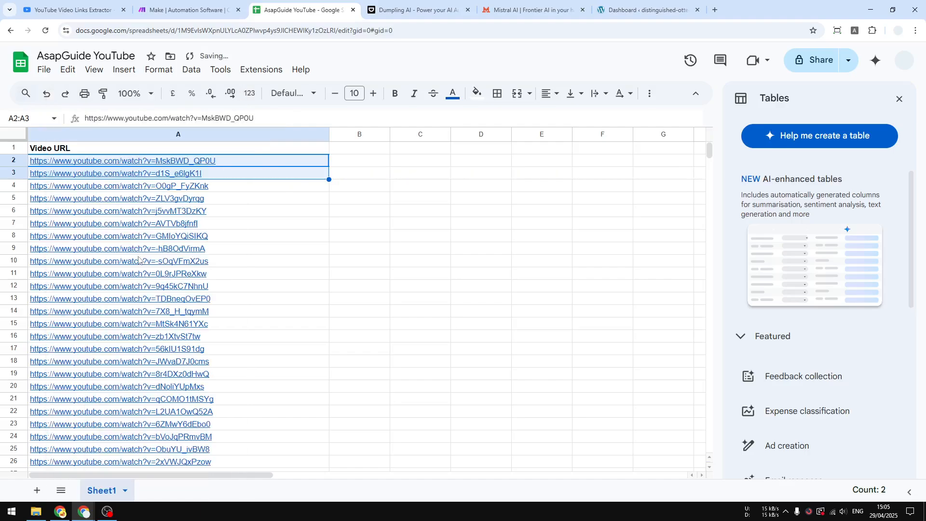
Delete rows 11 to 8000 so that only the header and the first nine video links stay in the sheet.
{"action": "left_click", "coordinate": [90, 165]}
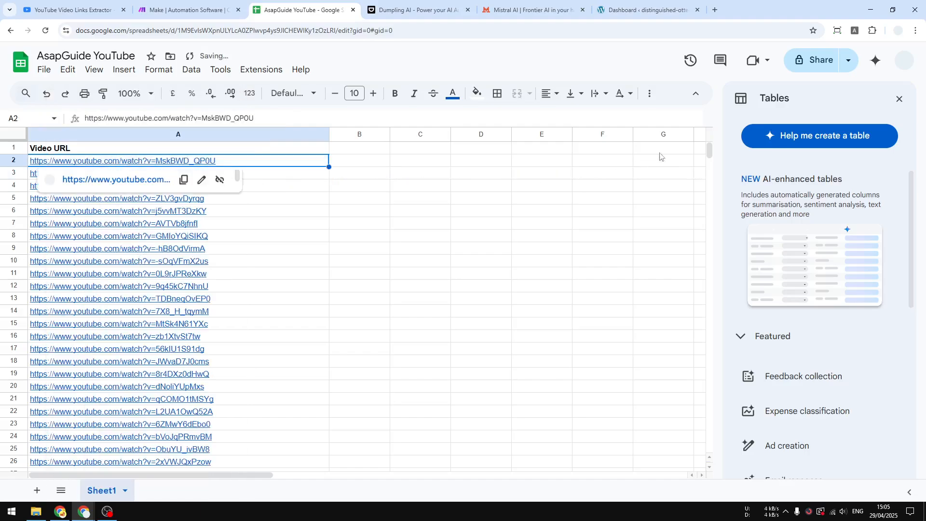
{"action": "mouse_move", "coordinate": [709, 152]}
{"action": "left_mouse_down"}
{"action": "mouse_move", "coordinate": [708, 178]}
{"action": "mouse_move", "coordinate": [710, 140]}
{"action": "left_mouse_up"}
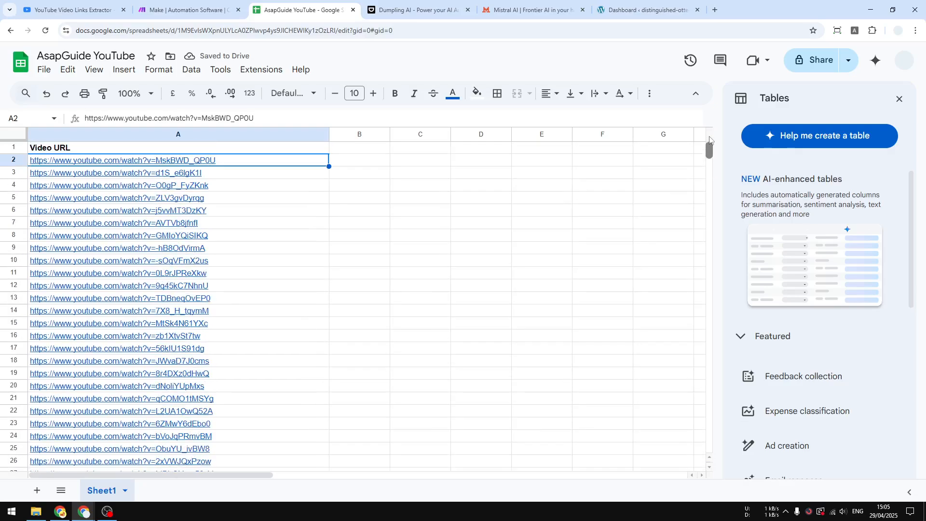
{"action": "left_click", "coordinate": [72, 277]}
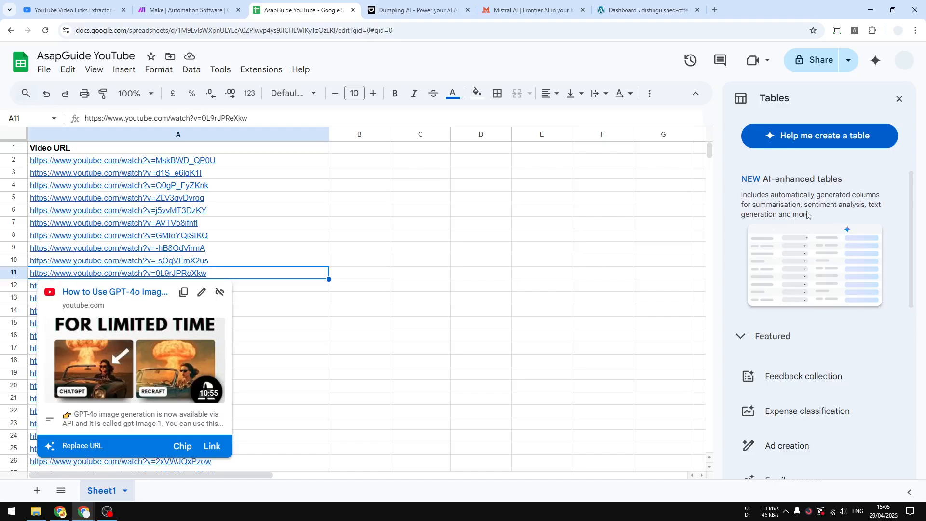
{"action": "left_click_drag", "start_coordinate": [709, 153], "coordinate": [722, 463]}
{"action": "left_click", "coordinate": [244, 440], "text": "shift"}
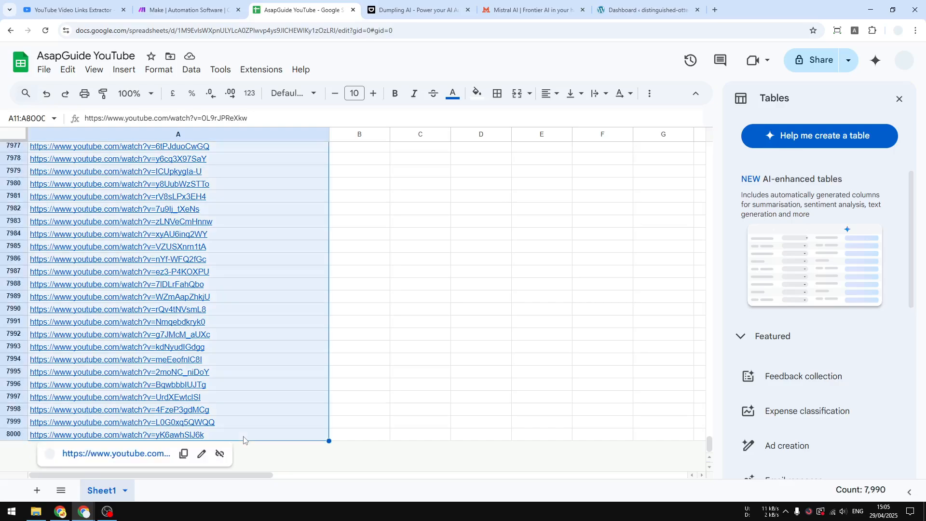
{"action": "right_click", "coordinate": [165, 301]}
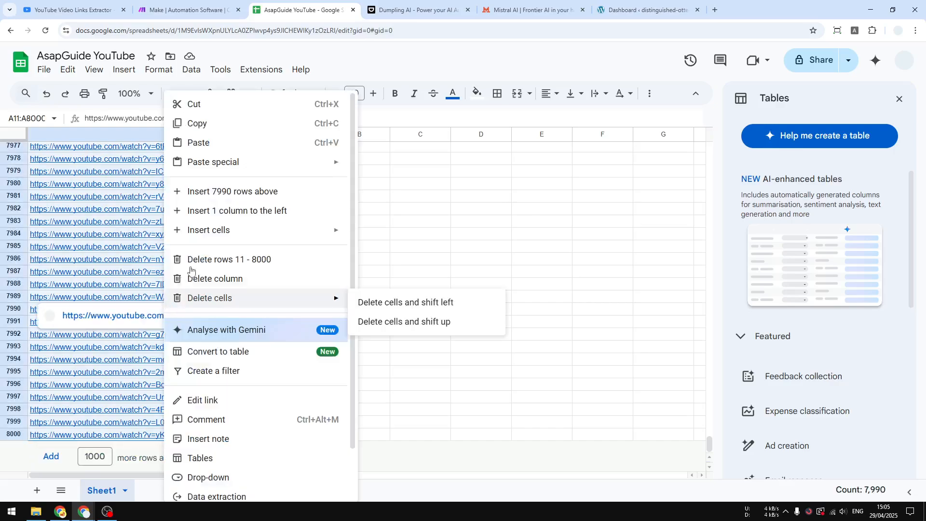
{"action": "left_click", "coordinate": [223, 260]}
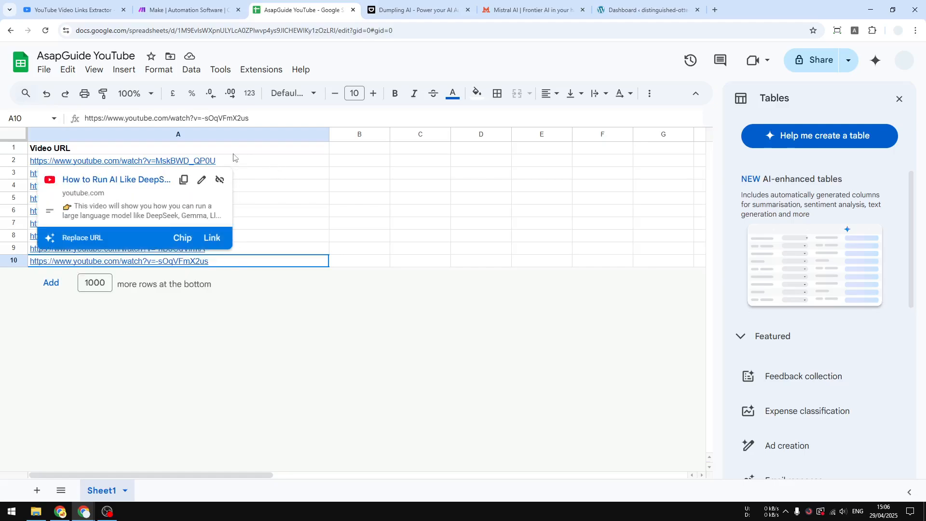
Switch to Make and create a new scenario named "YouTube to Blog Post".
{"action": "left_click", "coordinate": [195, 10]}
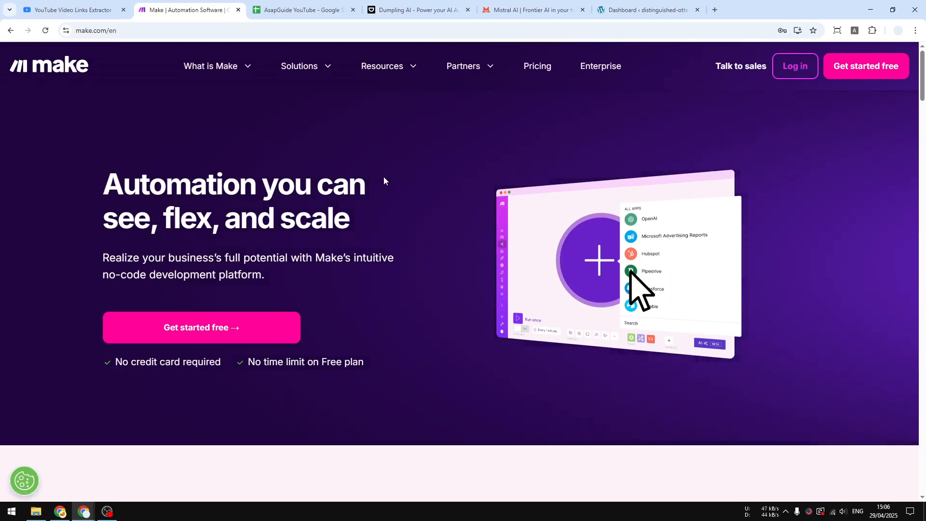
{"action": "key", "text": "F5"}
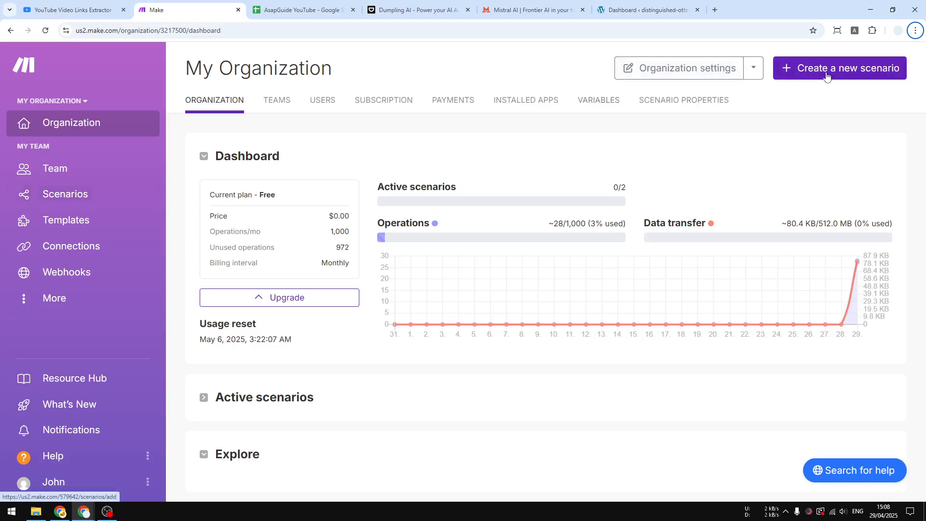
{"action": "left_click", "coordinate": [60, 203]}
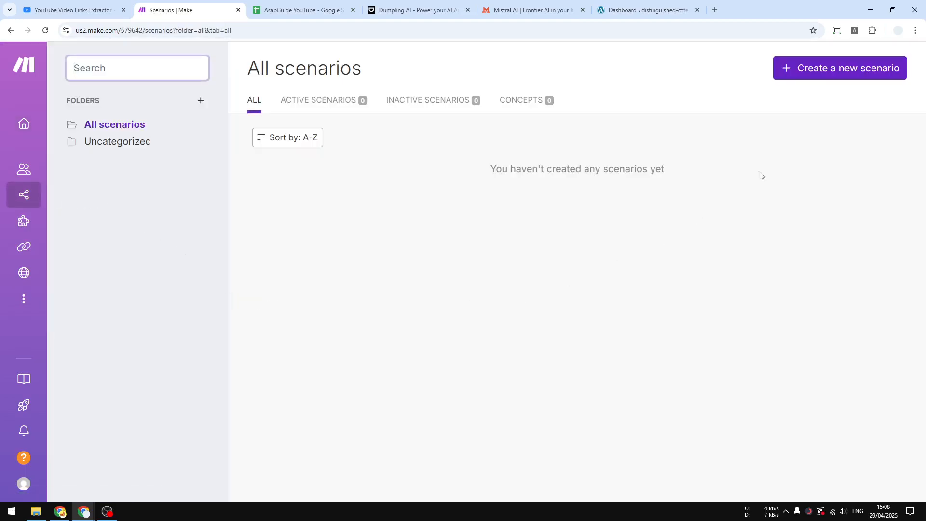
{"action": "left_click", "coordinate": [853, 70]}
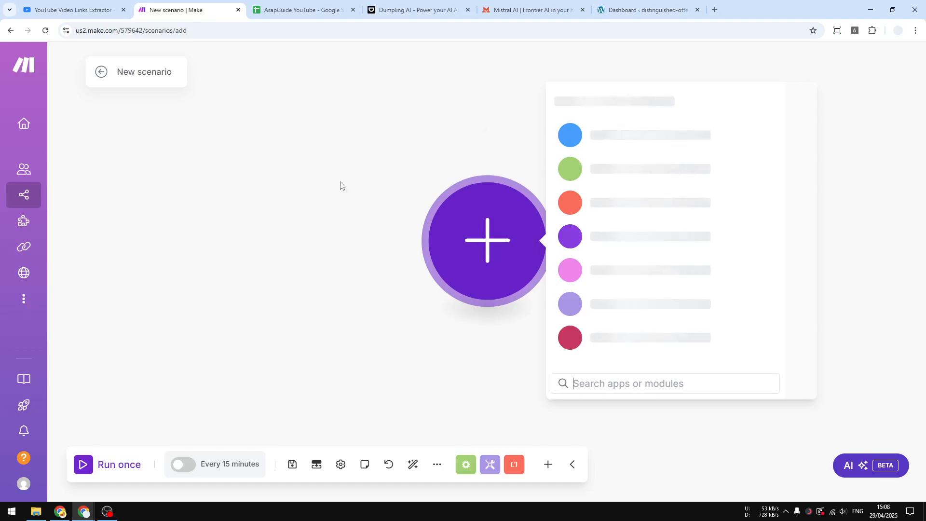
{"action": "left_click", "coordinate": [143, 71]}
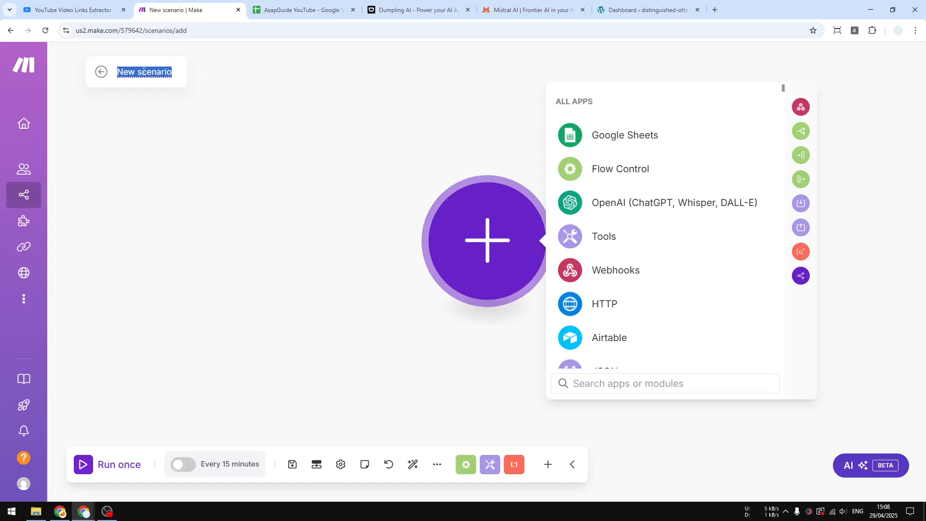
{"action": "type", "text": "YouTube to "}
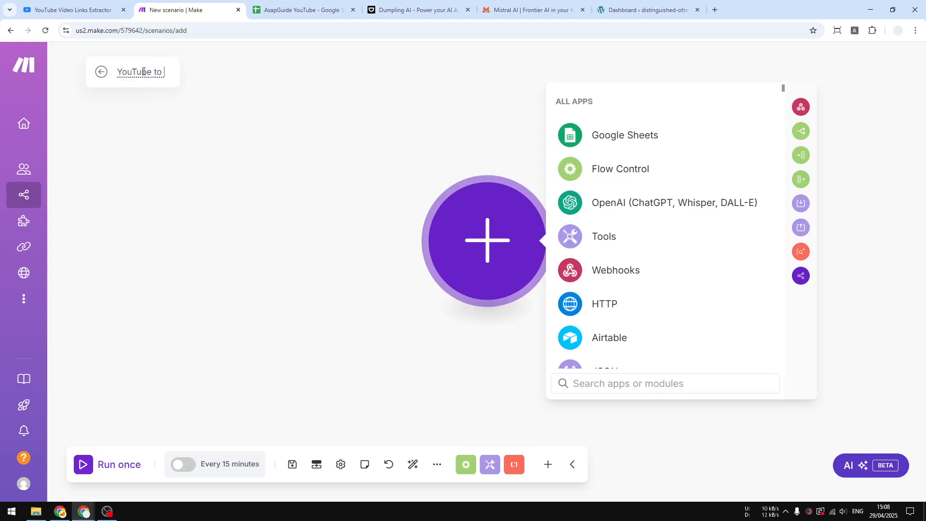
{"action": "type", "text": "Blog Post"}
{"action": "left_click", "coordinate": [165, 97]}
Find Google Sheets among the apps and add its Watch New Rows module as the scenario's trigger.
{"action": "type", "text": "Google Sheets"}
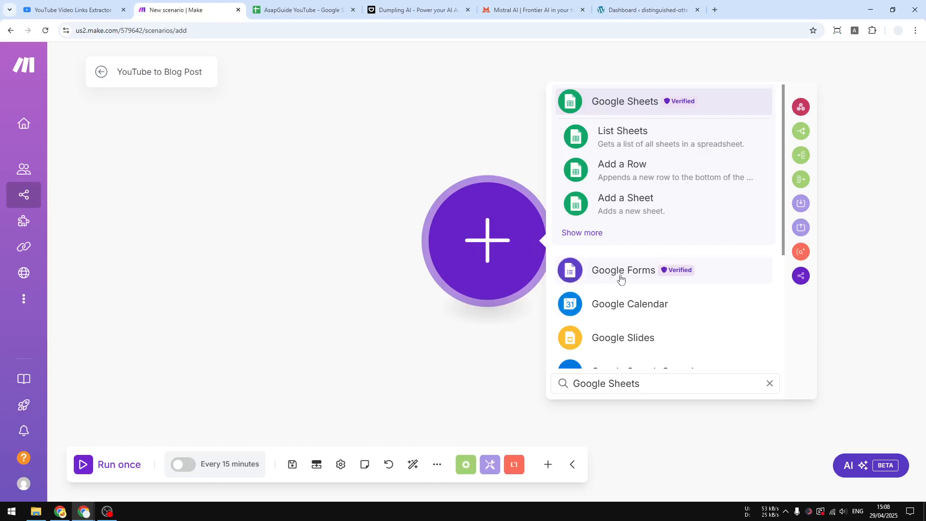
{"action": "left_click", "coordinate": [584, 233]}
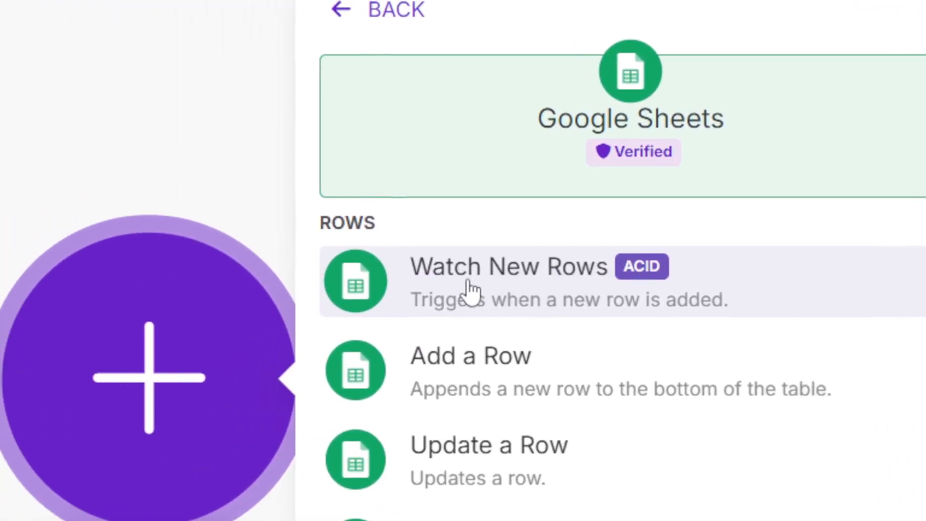
{"action": "left_click", "coordinate": [539, 275]}
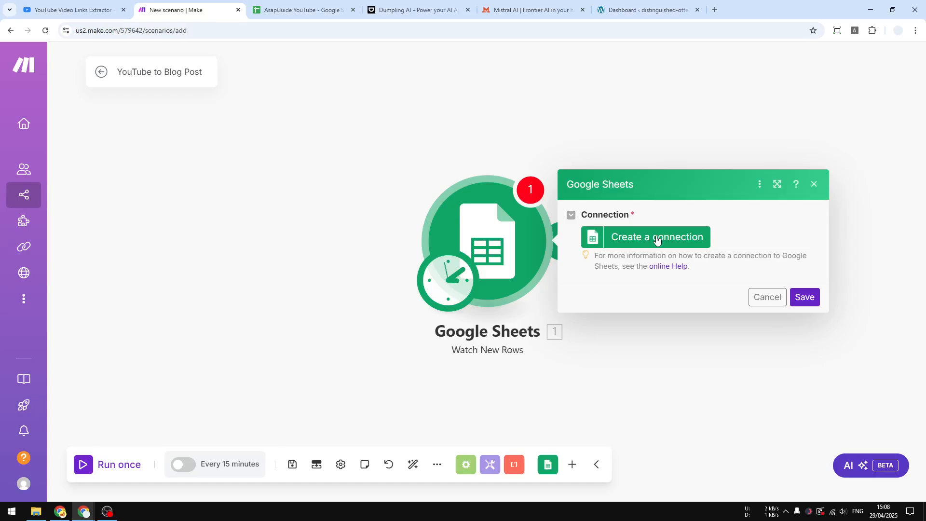
Create the "My Google connection" connection for the trigger by signing in with the Google account and allowing Make's access to Drive and Sheets.
{"action": "left_click", "coordinate": [642, 237]}
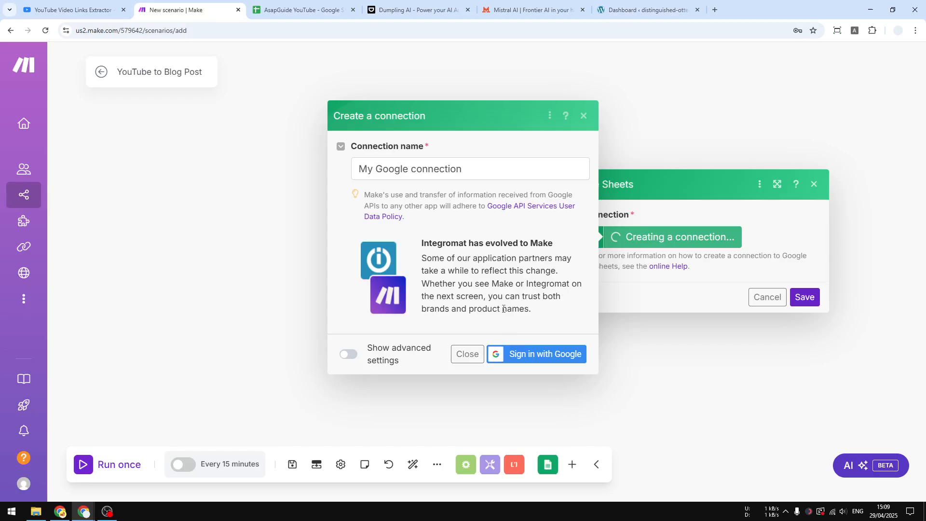
{"action": "left_click", "coordinate": [540, 356]}
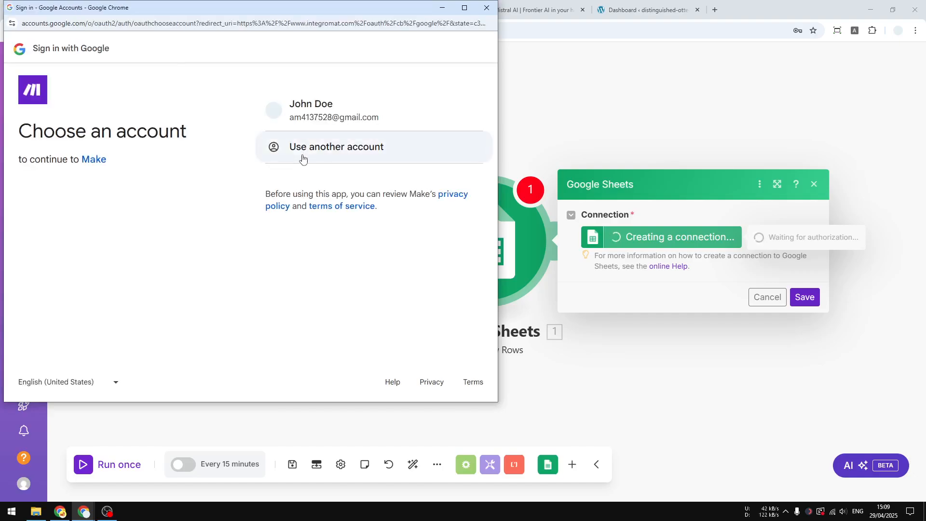
{"action": "left_click", "coordinate": [328, 112]}
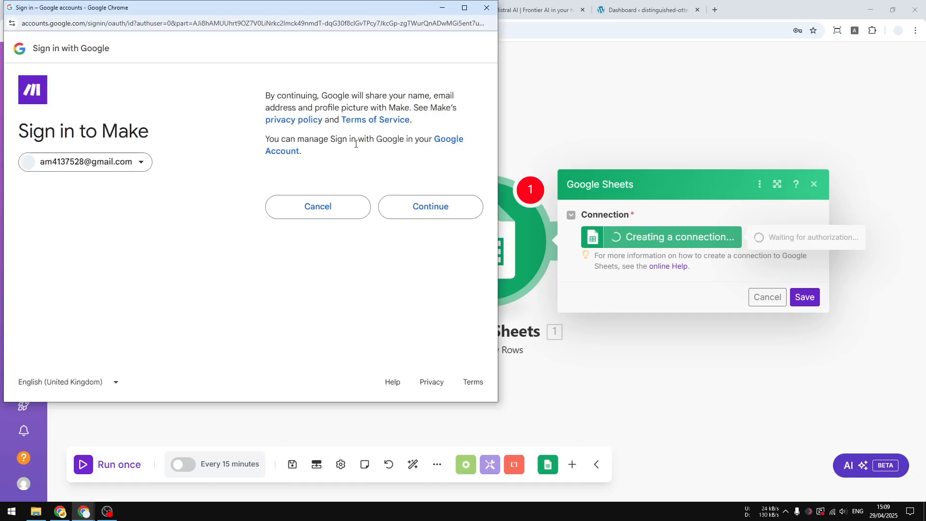
{"action": "left_click", "coordinate": [416, 208]}
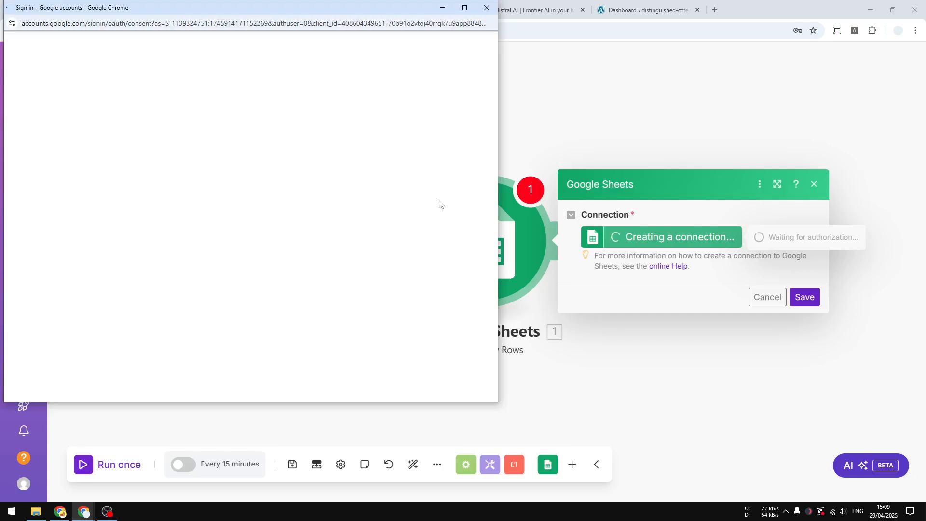
{"action": "left_click_drag", "start_coordinate": [352, 10], "coordinate": [549, 47]}
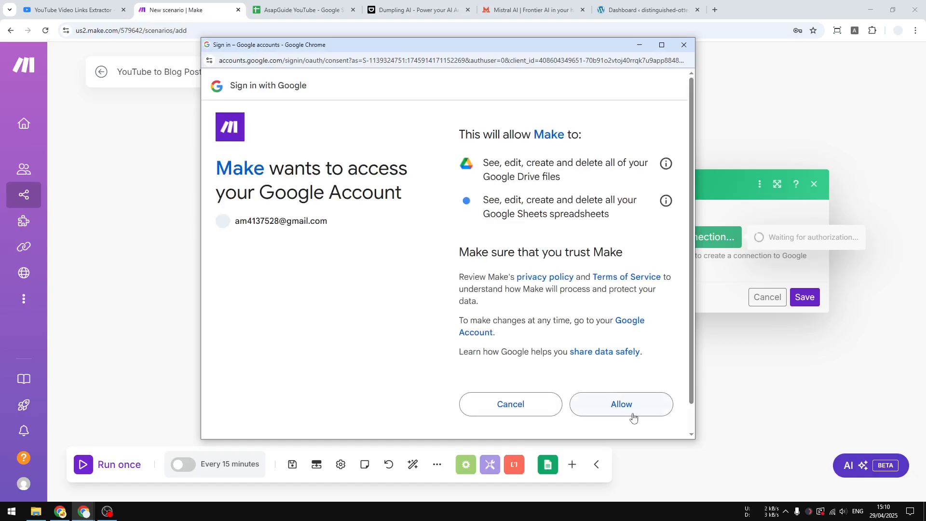
{"action": "left_click", "coordinate": [628, 405]}
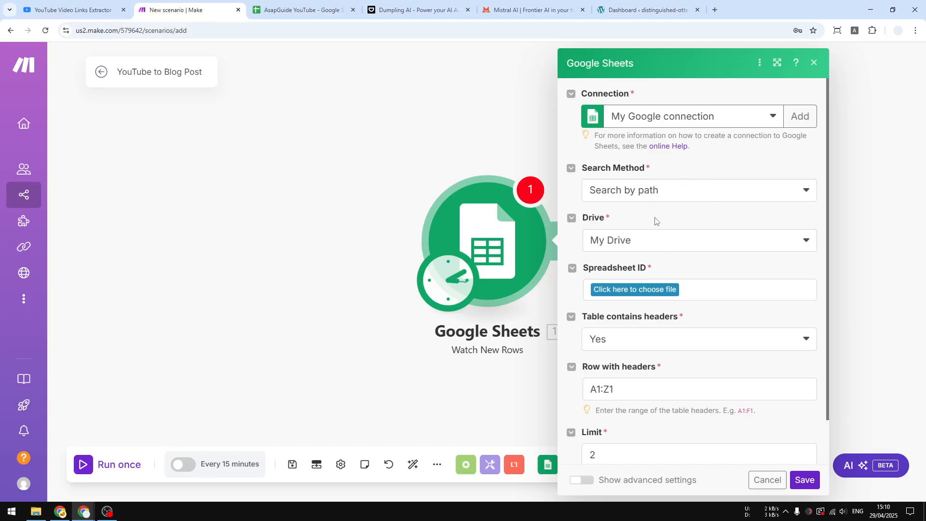
Set the trigger's source to the "AsapGuide YouTube" spreadsheet and its Sheet1, checking both names against Google Sheets.
{"action": "left_click", "coordinate": [304, 9]}
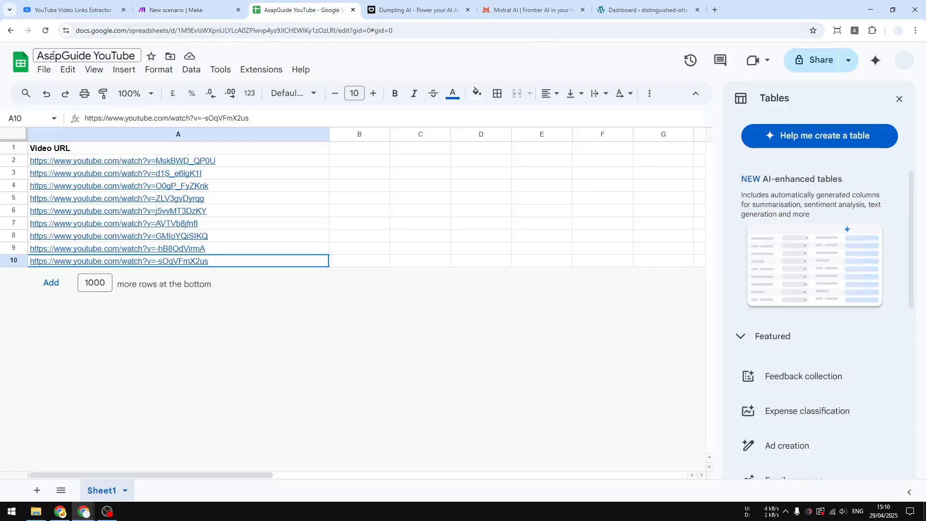
{"action": "left_click", "coordinate": [188, 10]}
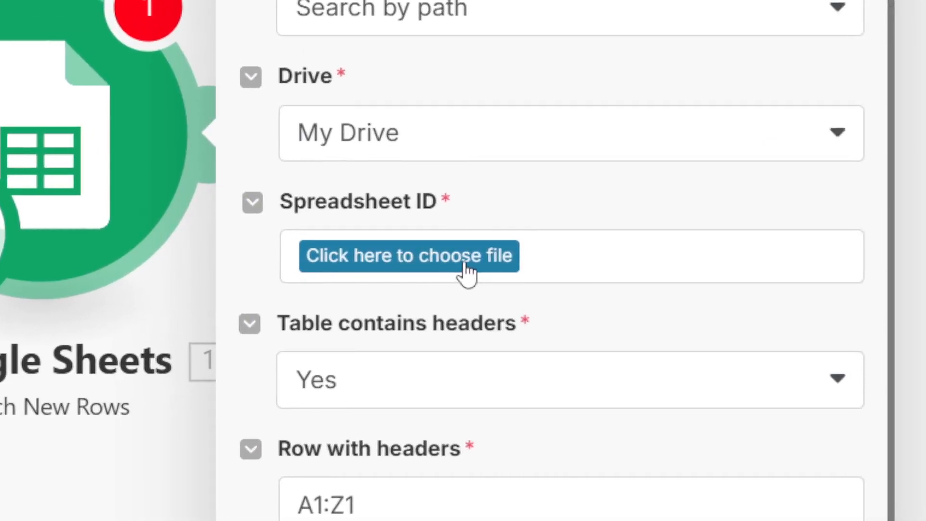
{"action": "left_click", "coordinate": [513, 264]}
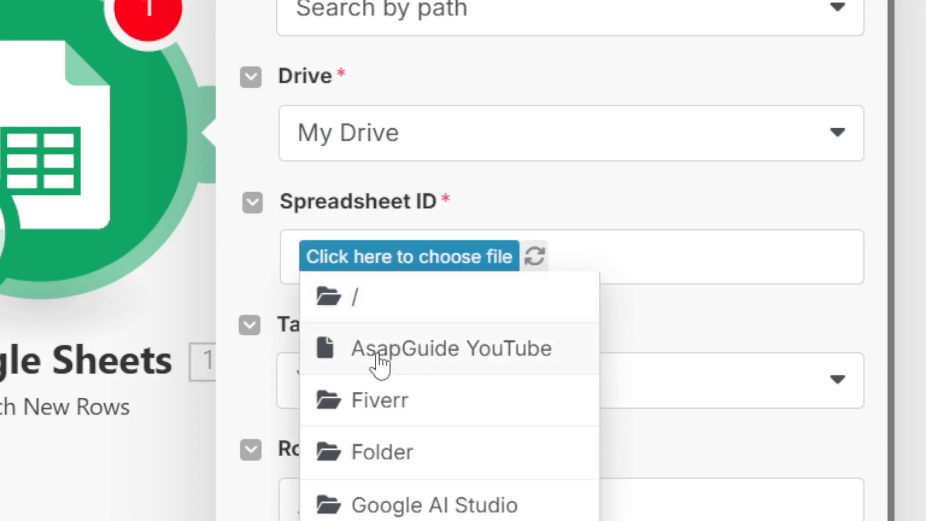
{"action": "left_click", "coordinate": [410, 361]}
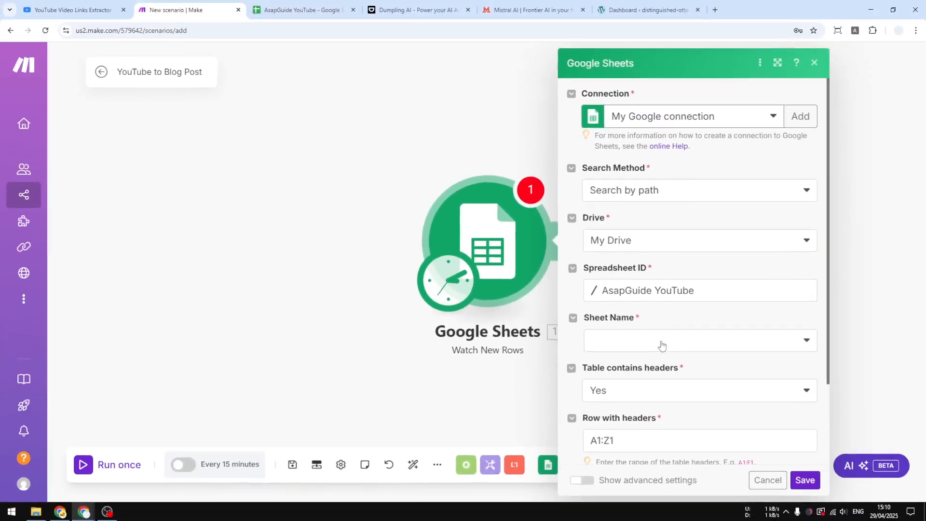
{"action": "left_click", "coordinate": [568, 352]}
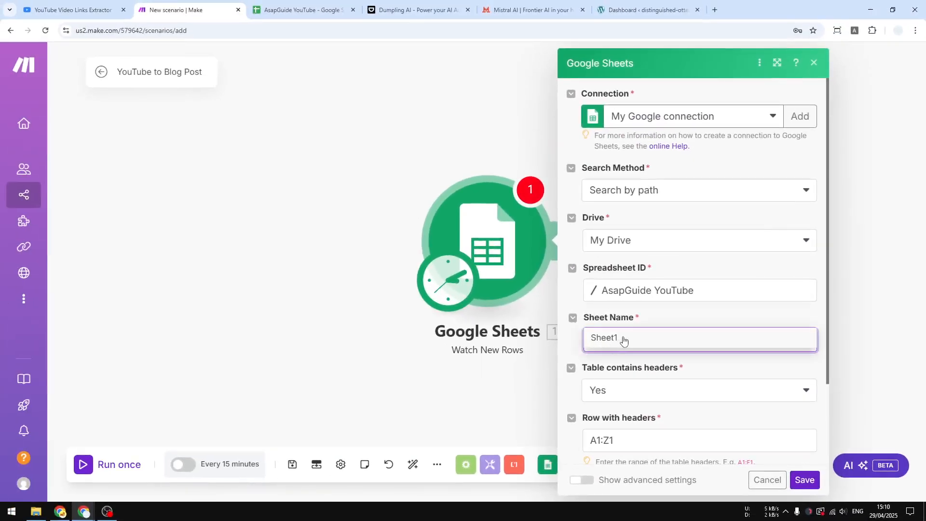
{"action": "left_click", "coordinate": [299, 10]}
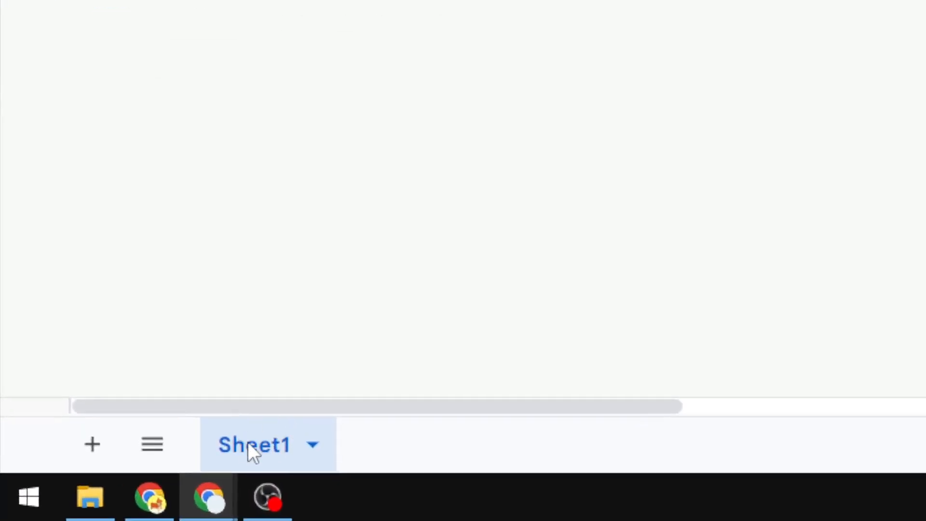
{"action": "left_click", "coordinate": [208, 10]}
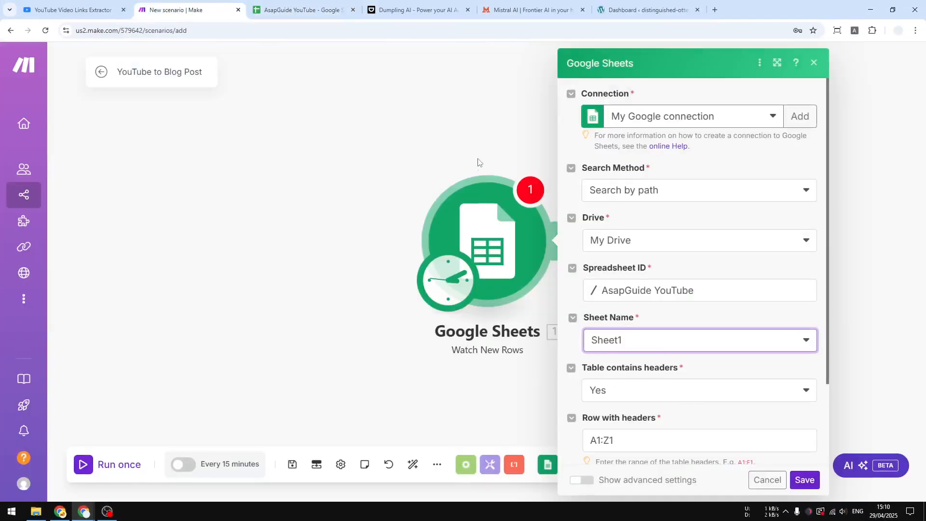
Check the header cell of the AsapGuide YouTube spreadsheet in Google Sheets and return to the trigger's settings in Make.
{"action": "left_click", "coordinate": [290, 9]}
{"action": "left_click", "coordinate": [82, 150]}
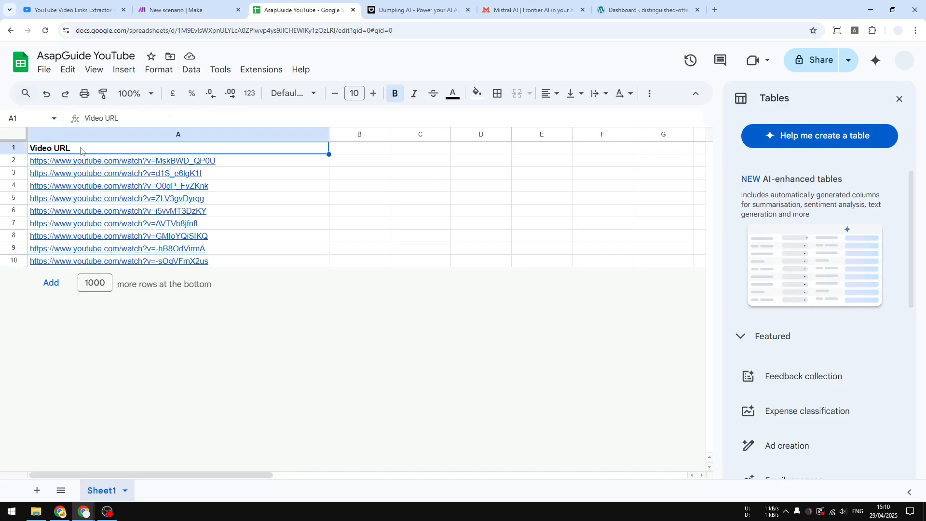
{"action": "left_click", "coordinate": [183, 9]}
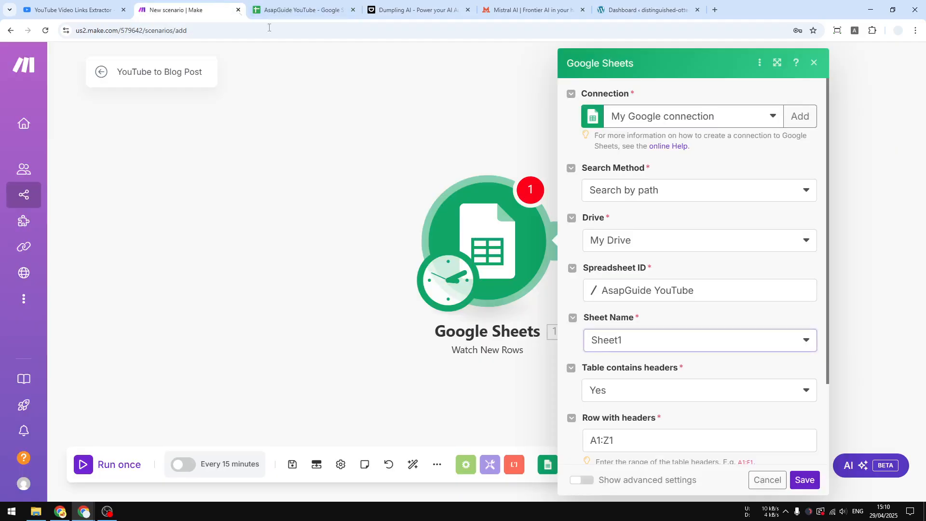
Set the Google Sheets trigger's limit to 1 and save it with All as the starting point.
{"action": "middle_click", "coordinate": [813, 373]}
{"action": "scroll", "coordinate": [808, 405], "scroll_direction": "down", "scroll_amount": 1}
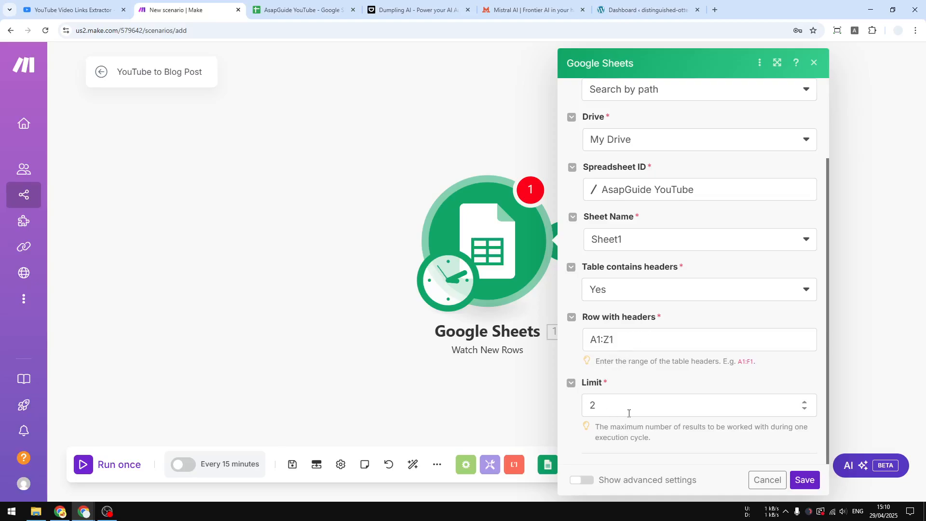
{"action": "double_click", "coordinate": [592, 405]}
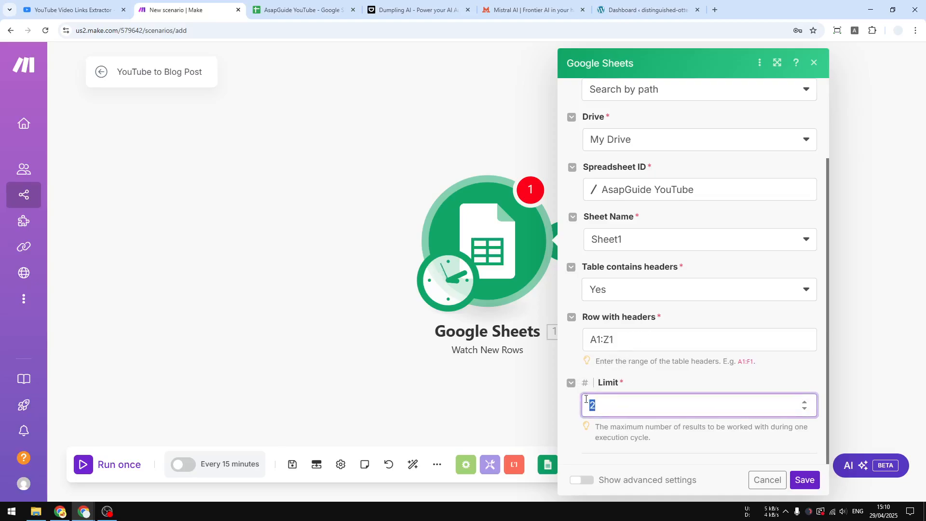
{"action": "type", "text": "1"}
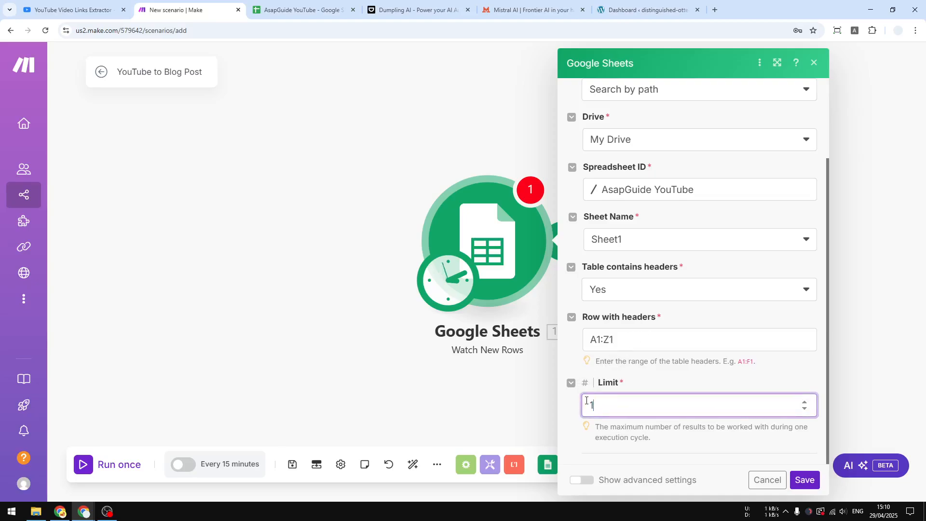
{"action": "left_click", "coordinate": [802, 480]}
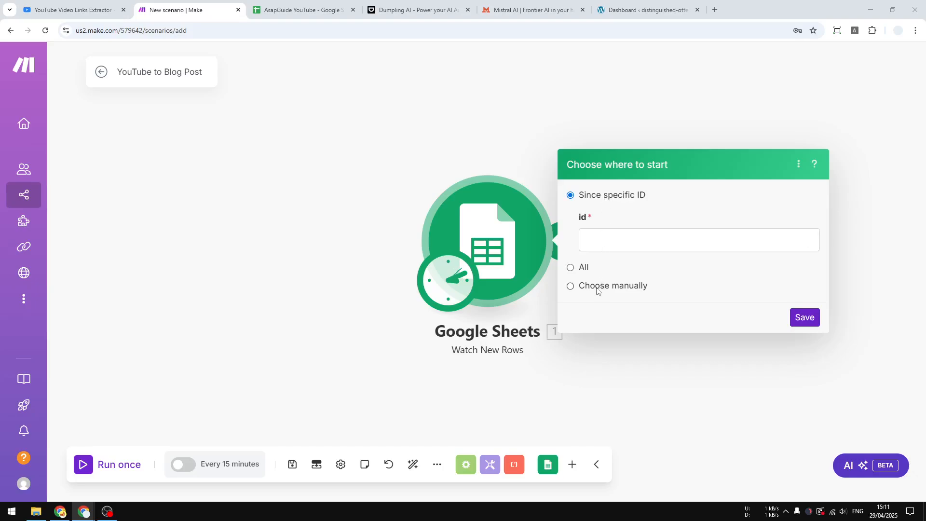
{"action": "left_click", "coordinate": [571, 268]}
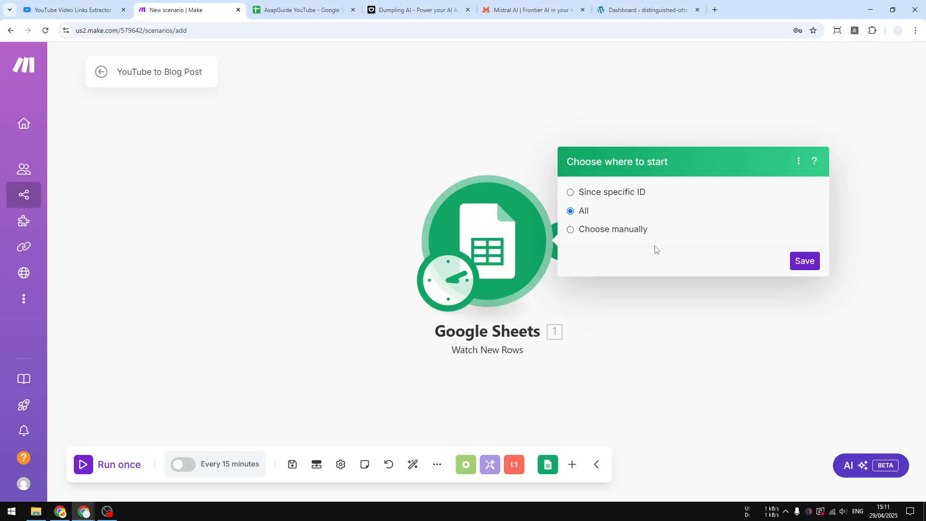
{"action": "left_click", "coordinate": [805, 261]}
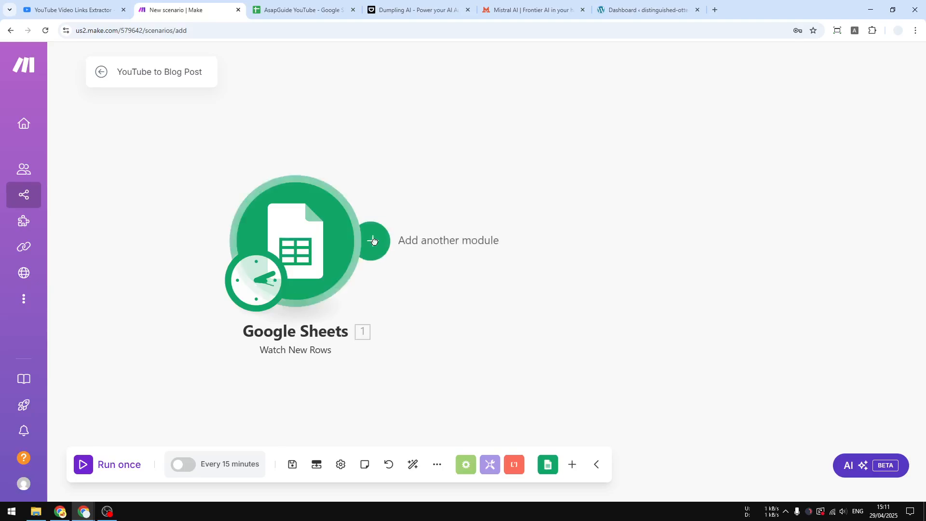
Start adding a module after the Google Sheets trigger, and switch to Dumpling AI to open its API Keys page.
{"action": "left_click", "coordinate": [373, 241]}
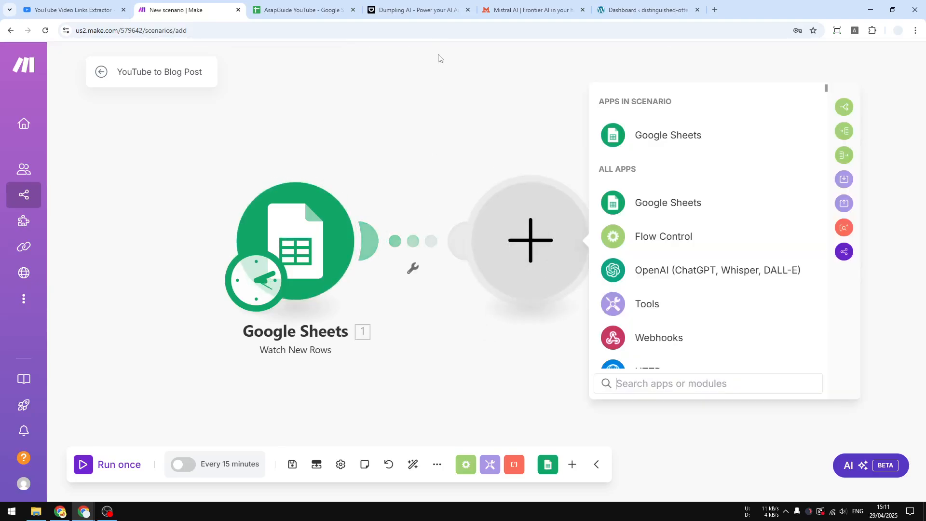
{"action": "left_click", "coordinate": [432, 9]}
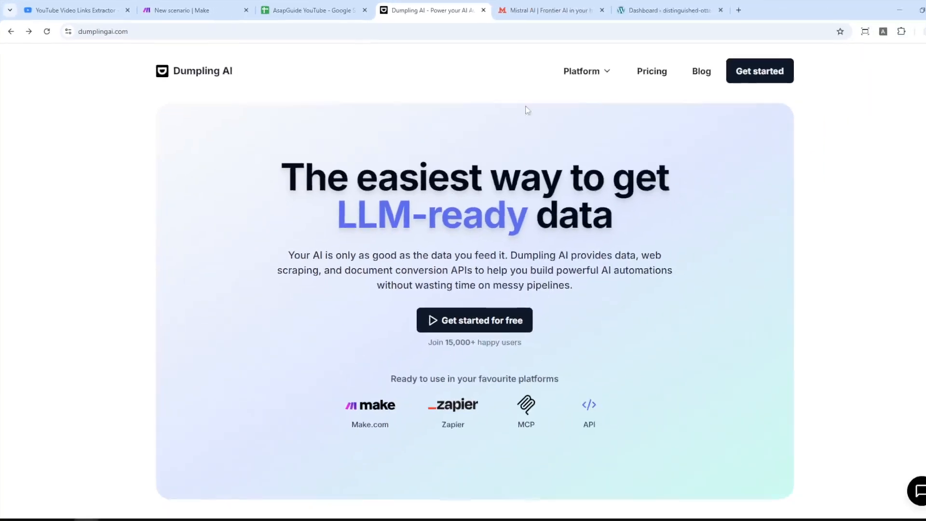
{"action": "left_click", "coordinate": [750, 75]}
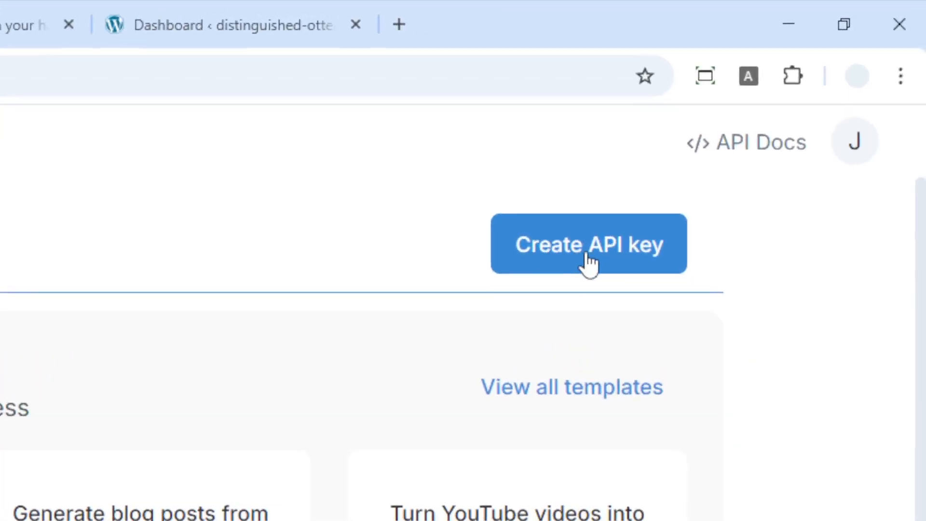
{"action": "left_click", "coordinate": [591, 257]}
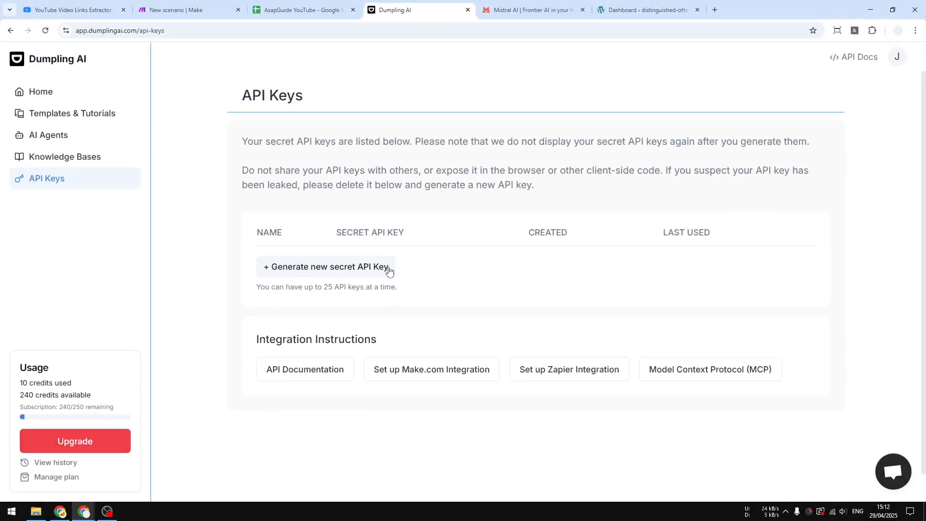
Generate a Dumpling AI secret API key named "YouTube to Blog Post (Make.com)" and copy the key.
{"action": "left_click", "coordinate": [388, 268]}
{"action": "left_click", "coordinate": [398, 285]}
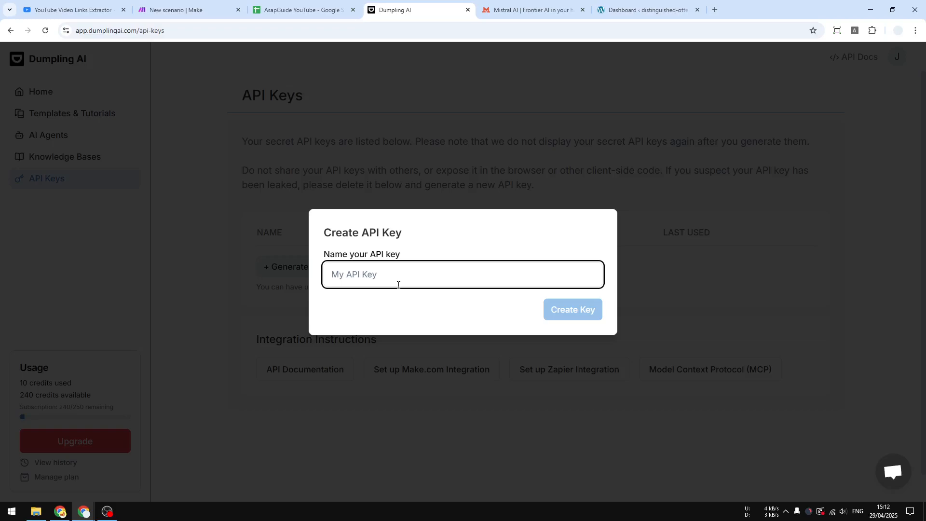
{"action": "type", "text": "YouTube to "}
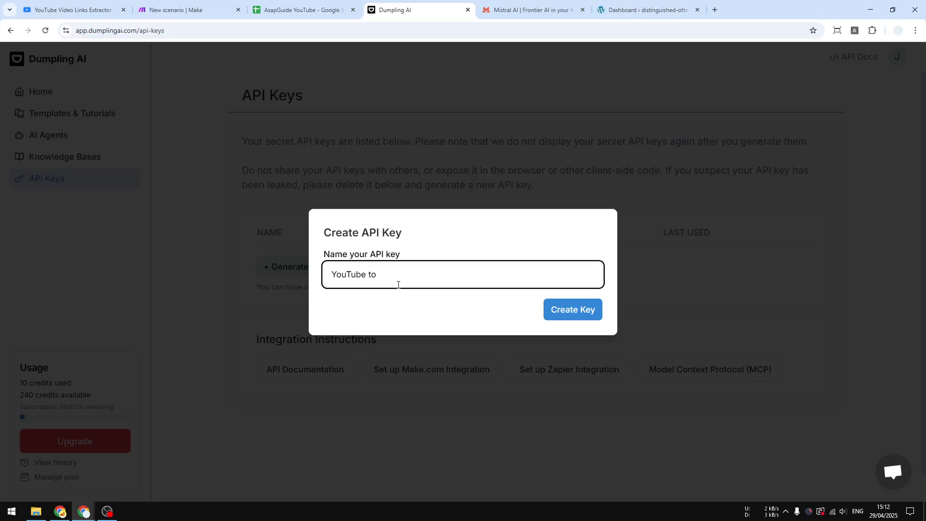
{"action": "type", "text": "Blog Post (Make.com)"}
{"action": "left_click_drag", "start_coordinate": [487, 269], "coordinate": [298, 272]}
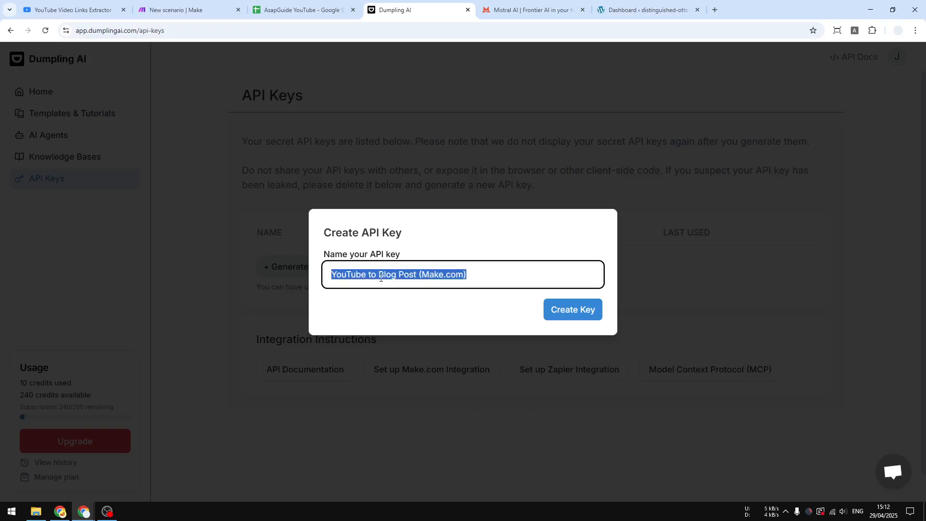
{"action": "right_click", "coordinate": [394, 276]}
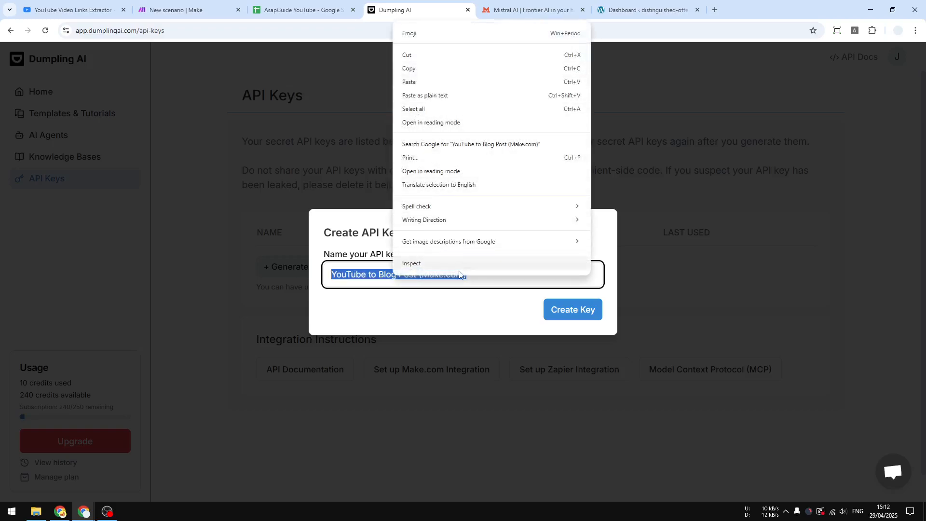
{"action": "left_click", "coordinate": [485, 285]}
{"action": "left_click", "coordinate": [485, 284]}
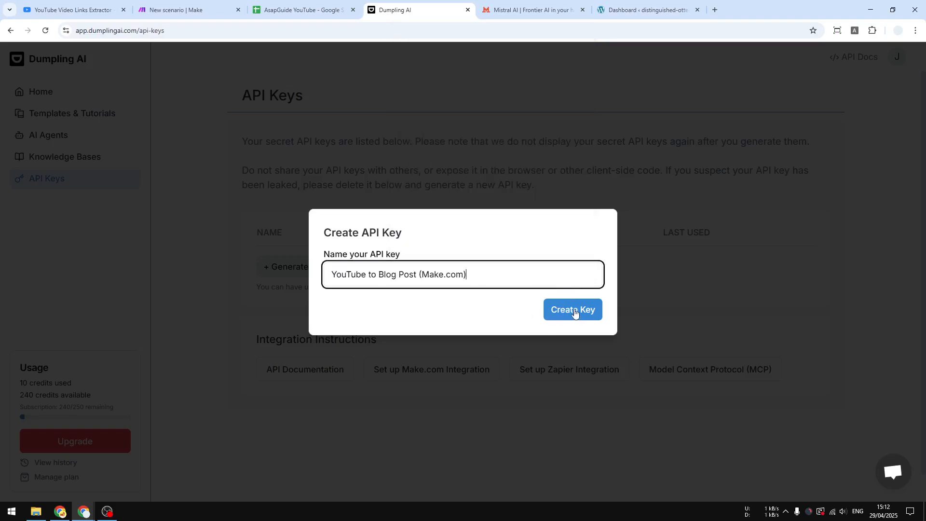
{"action": "left_click", "coordinate": [574, 310]}
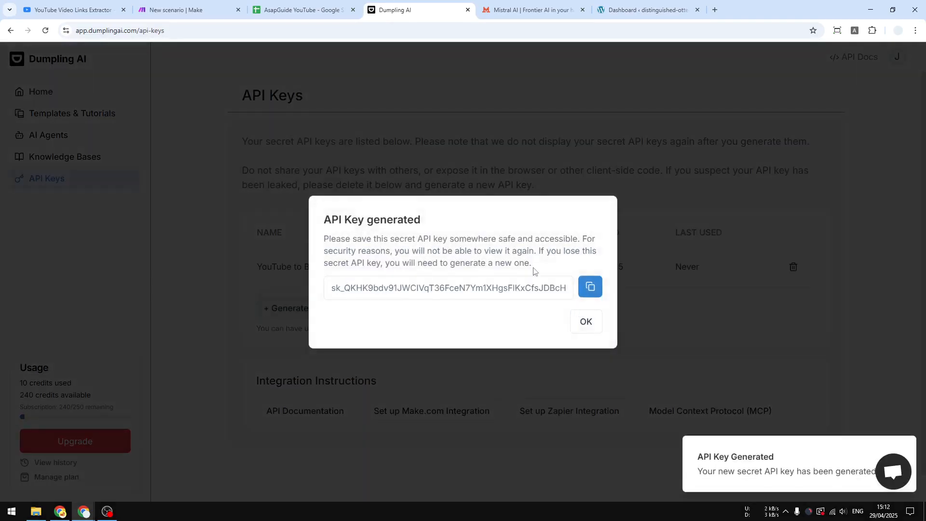
{"action": "left_click_drag", "start_coordinate": [332, 286], "coordinate": [567, 287]}
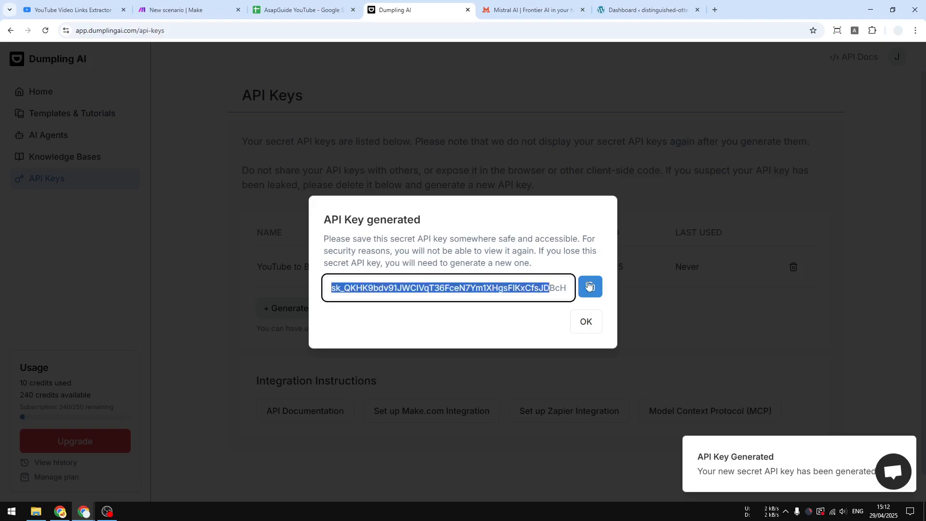
{"action": "left_click", "coordinate": [592, 288]}
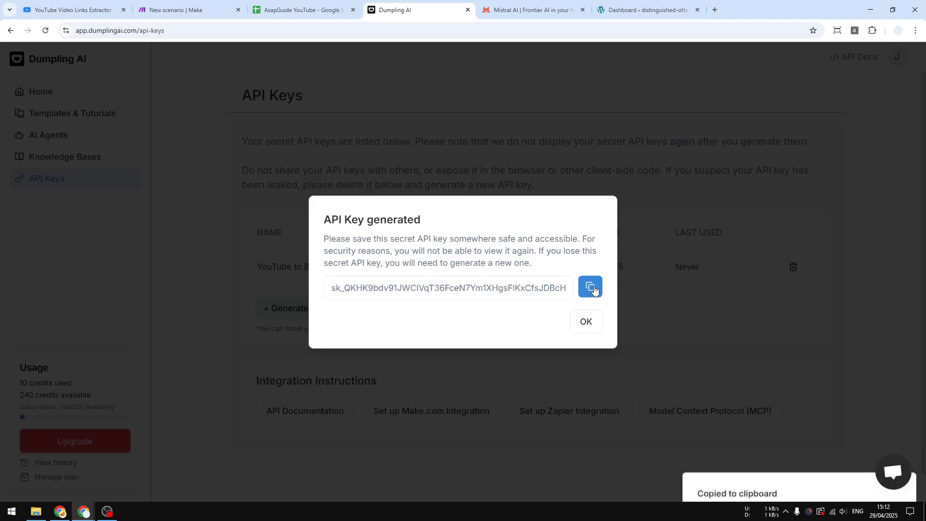
Return to Make, find Dumpling AI among the apps, and add its Get YouTube Transcript module after the trigger.
{"action": "left_click", "coordinate": [215, 4]}
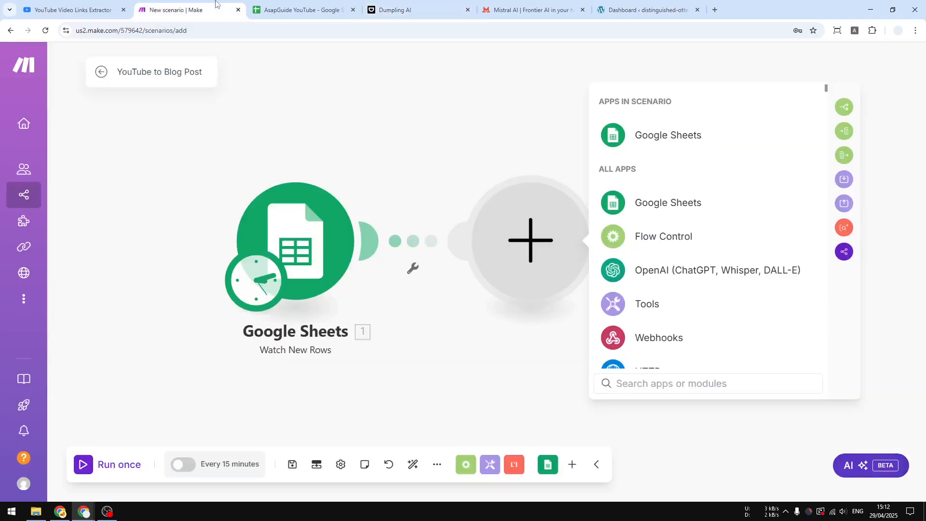
{"action": "left_click", "coordinate": [667, 386]}
{"action": "type", "text": "du"}
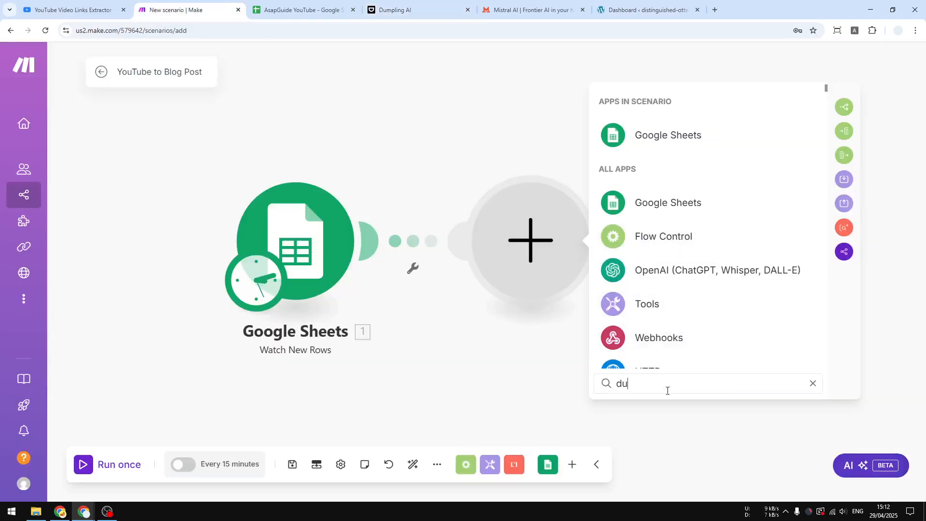
{"action": "type", "text": "mpling"}
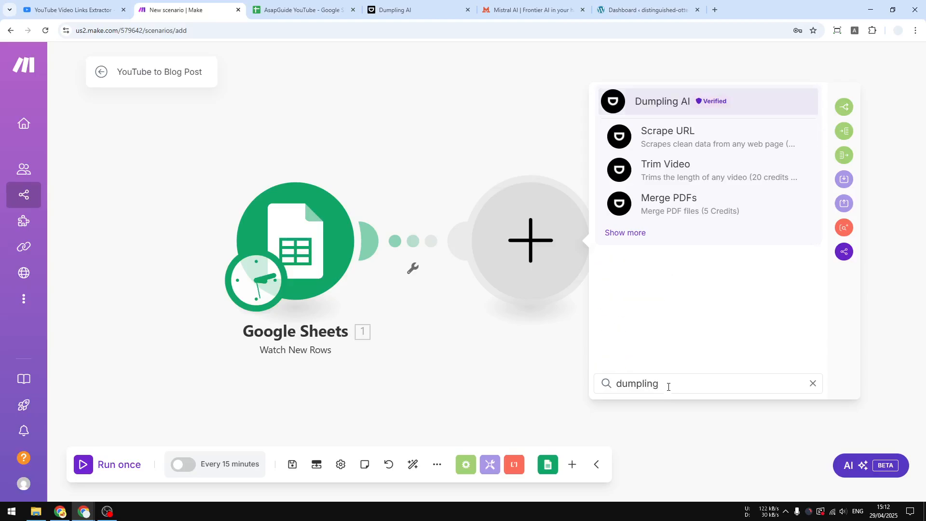
{"action": "left_click", "coordinate": [626, 235]}
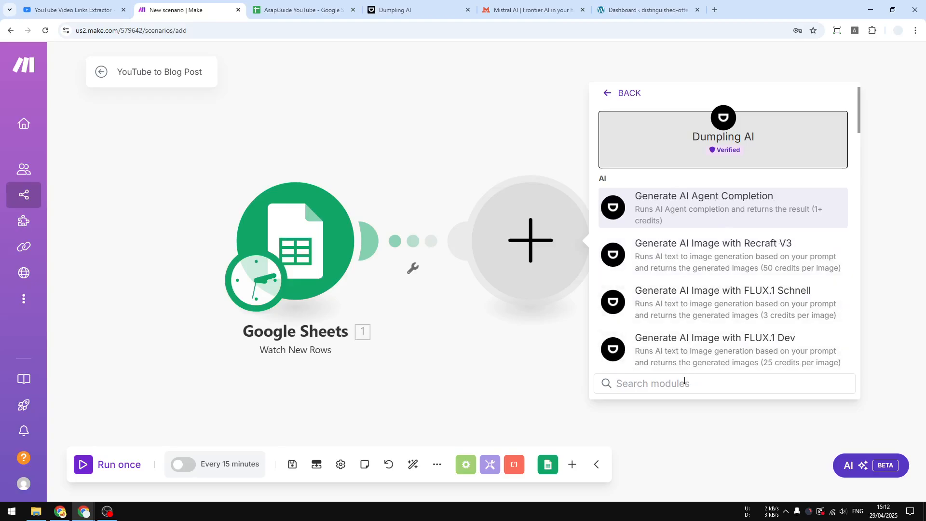
{"action": "type", "text": "youtube"}
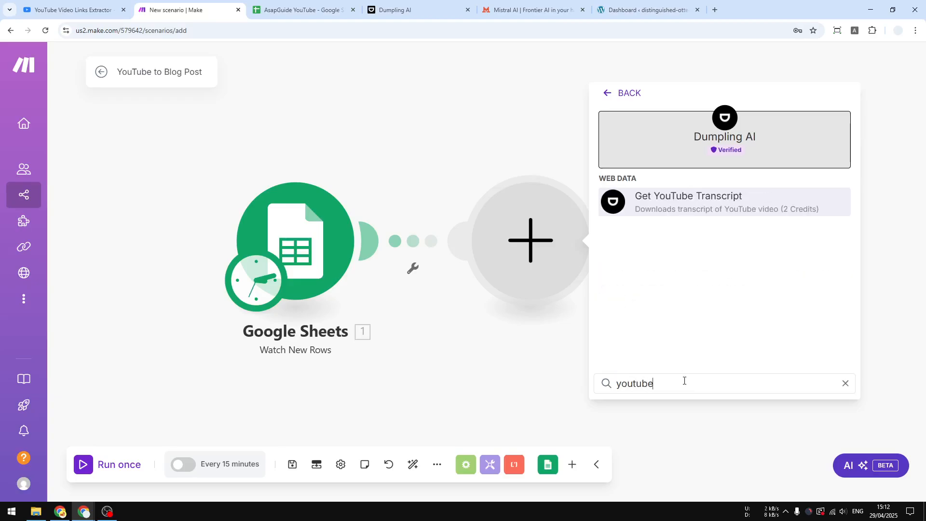
{"action": "left_click", "coordinate": [714, 196]}
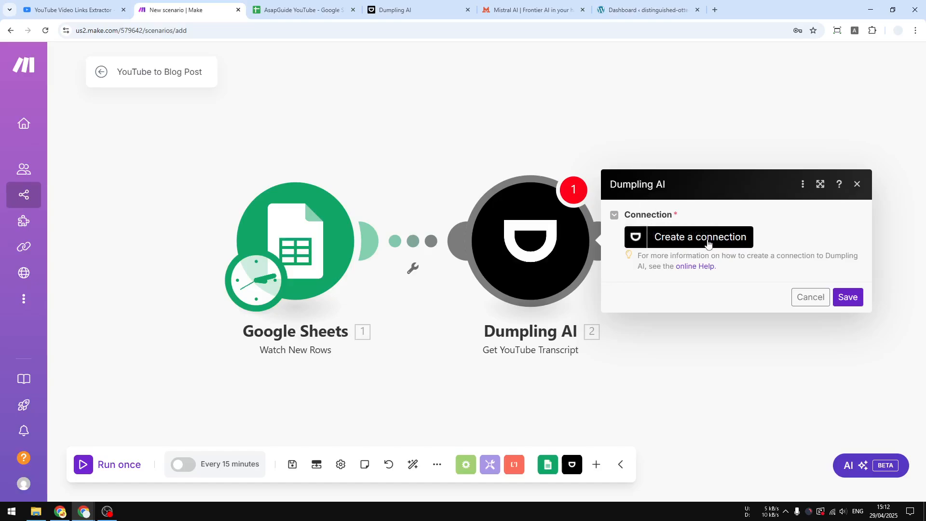
Create the "My Dumpling AI connection" connection by pasting the Dumpling AI API key, without saving it as a browser password.
{"action": "left_click", "coordinate": [710, 243]}
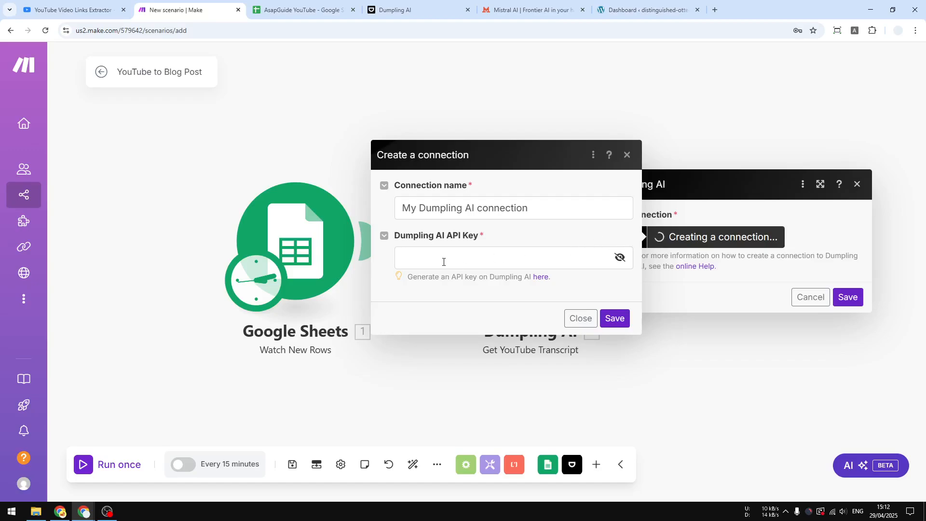
{"action": "right_click", "coordinate": [444, 262]}
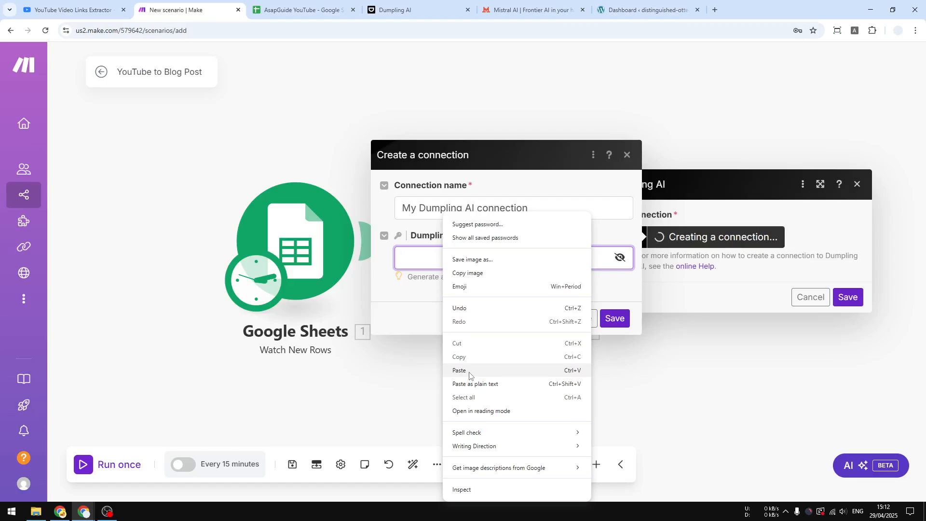
{"action": "left_click", "coordinate": [465, 370]}
{"action": "left_click", "coordinate": [615, 318]}
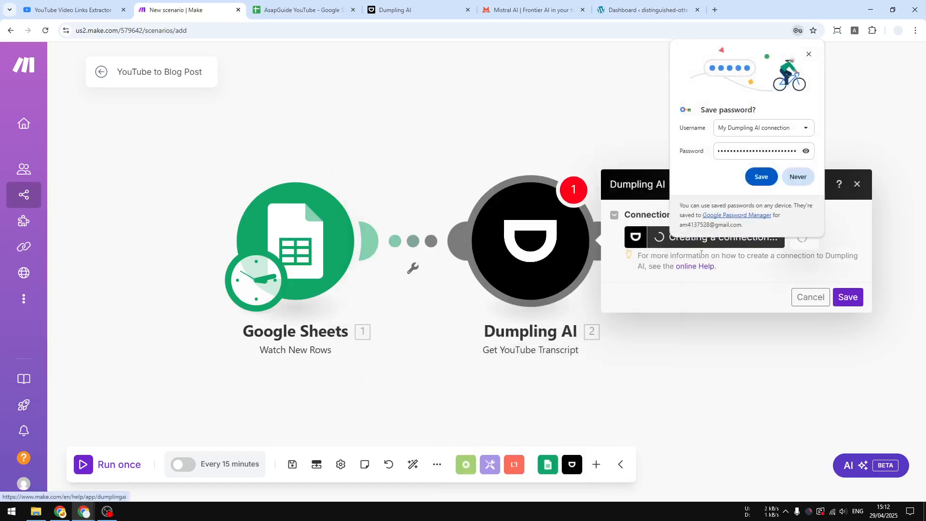
{"action": "left_click", "coordinate": [809, 54]}
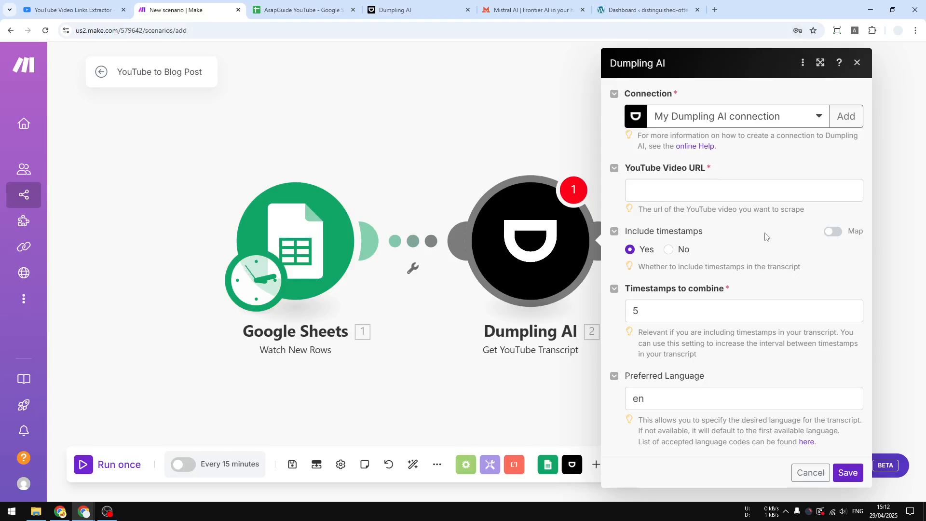
Map the transcript module's YouTube Video URL to the Video URL (A) value from the Google Sheets trigger.
{"action": "left_click", "coordinate": [654, 189]}
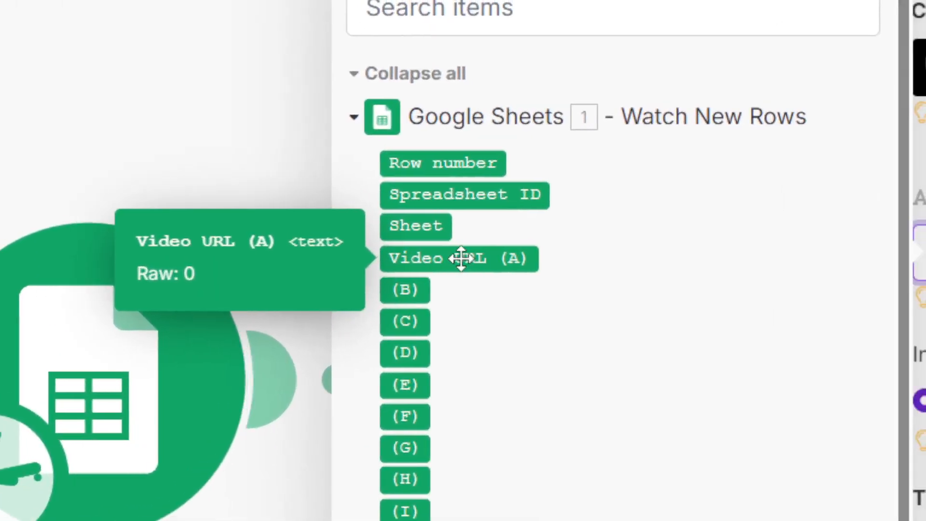
{"action": "left_click", "coordinate": [460, 258]}
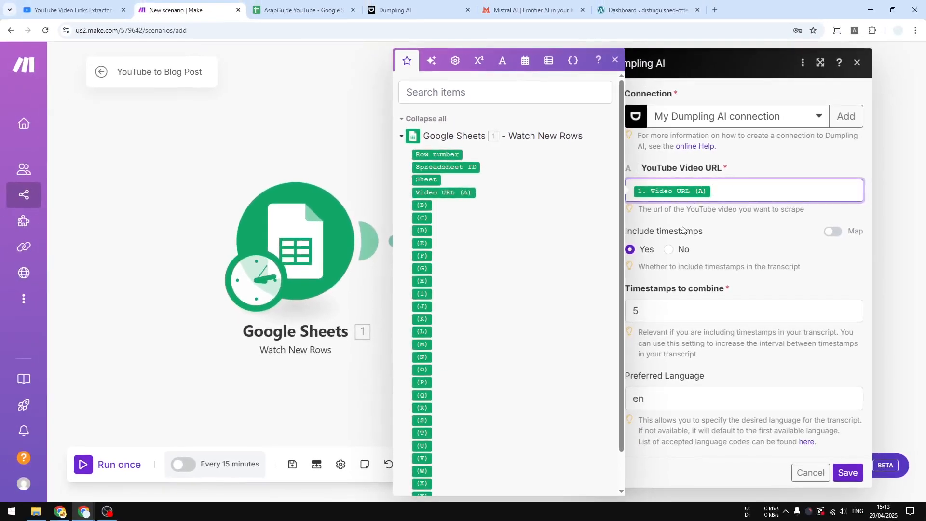
{"action": "left_click", "coordinate": [713, 245]}
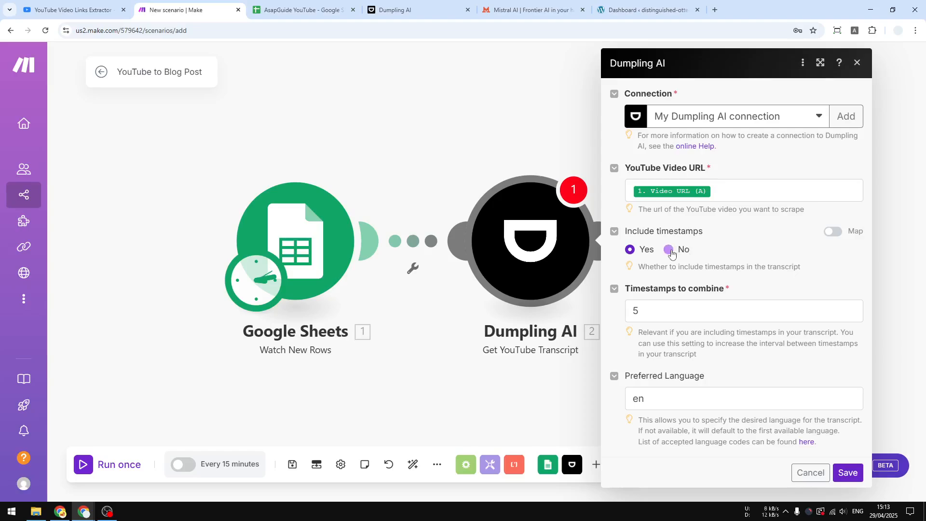
Exclude timestamps from the transcript and set Timestamps to combine to 1.
{"action": "left_click", "coordinate": [669, 250]}
{"action": "double_click", "coordinate": [635, 311]}
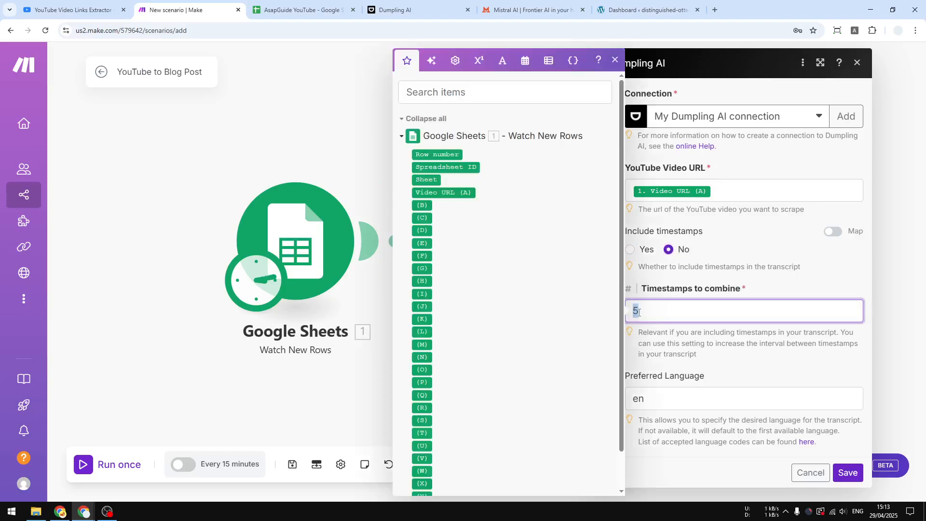
{"action": "type", "text": "1"}
{"action": "left_click", "coordinate": [775, 255]}
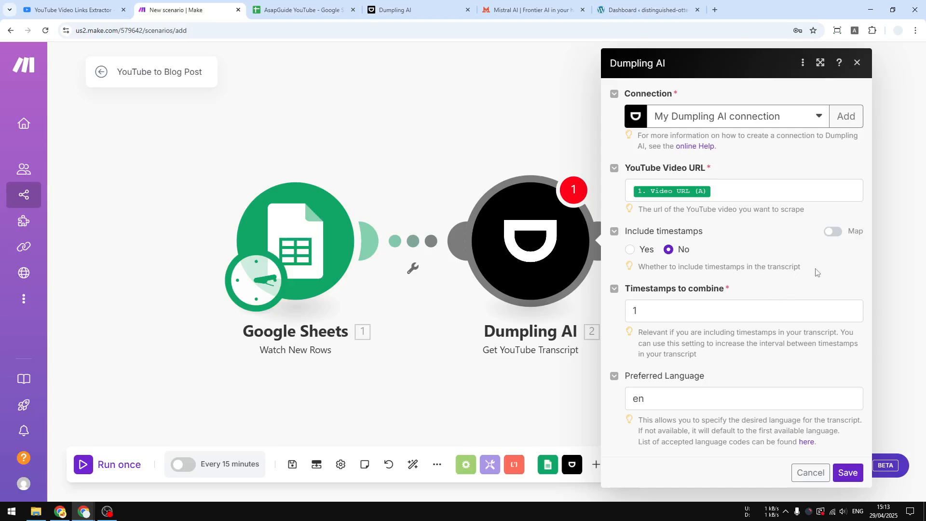
Keep en as the transcript's preferred language and save the Dumpling AI module's settings.
{"action": "double_click", "coordinate": [639, 399]}
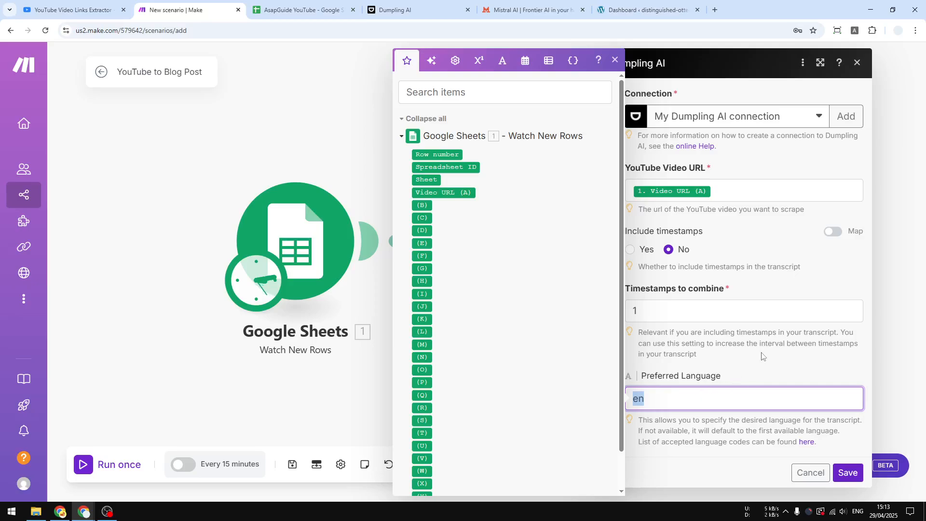
{"action": "left_click", "coordinate": [848, 472]}
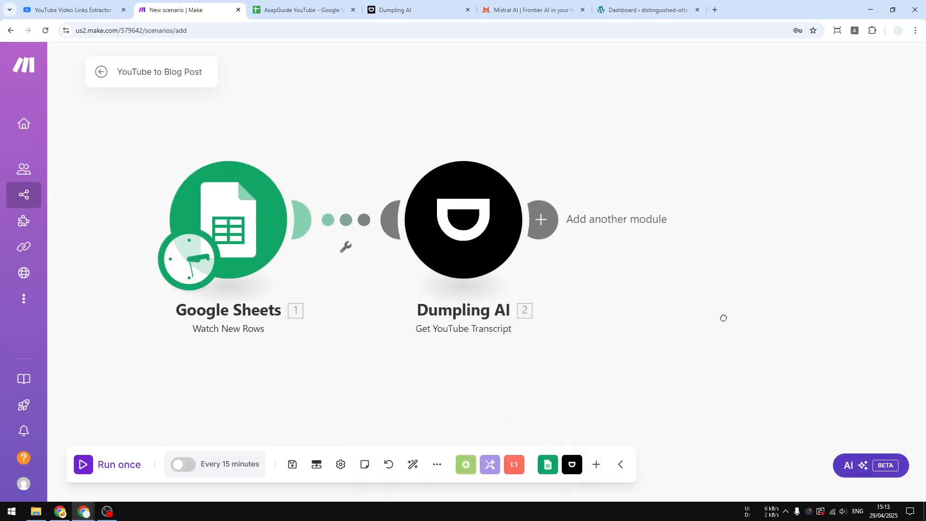
{"action": "key", "text": "alt+Tab"}
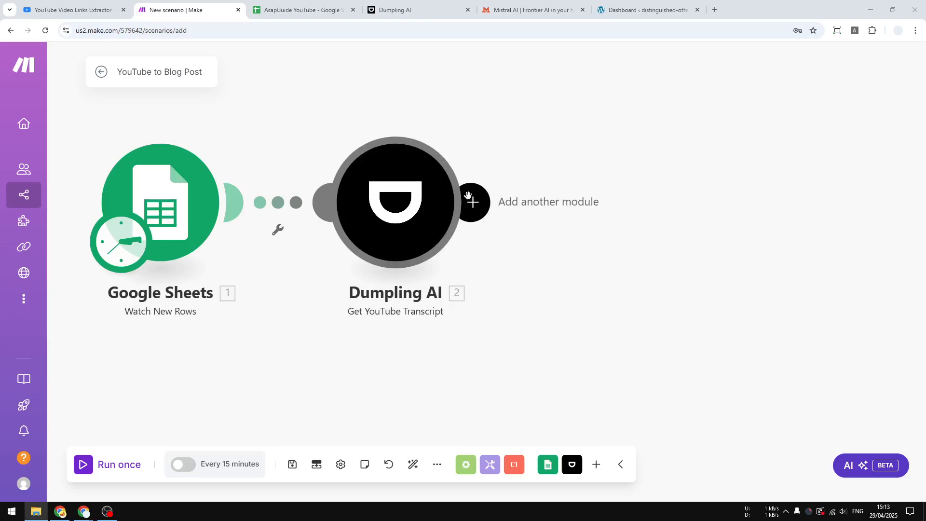
Switch to the Mistral AI site, open its API console in a new tab, and go to the API keys page.
{"action": "left_click", "coordinate": [541, 7]}
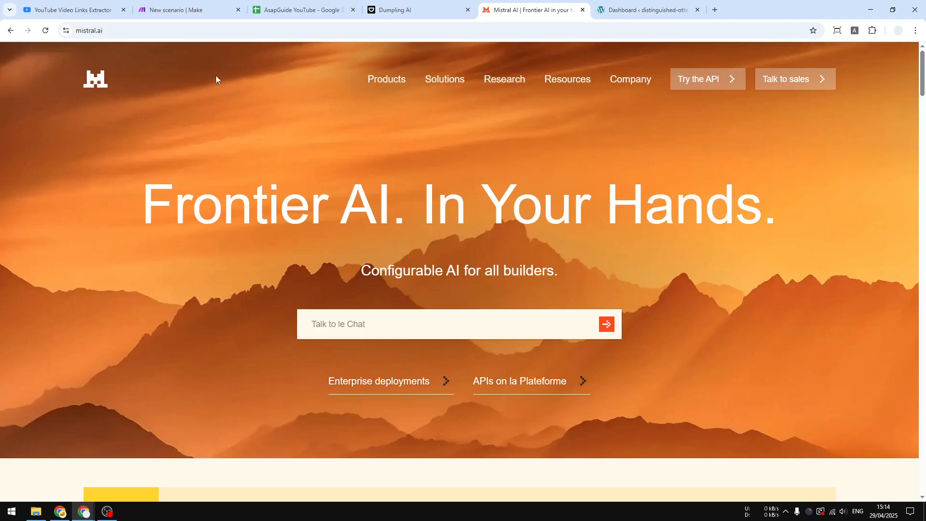
{"action": "left_click", "coordinate": [130, 36]}
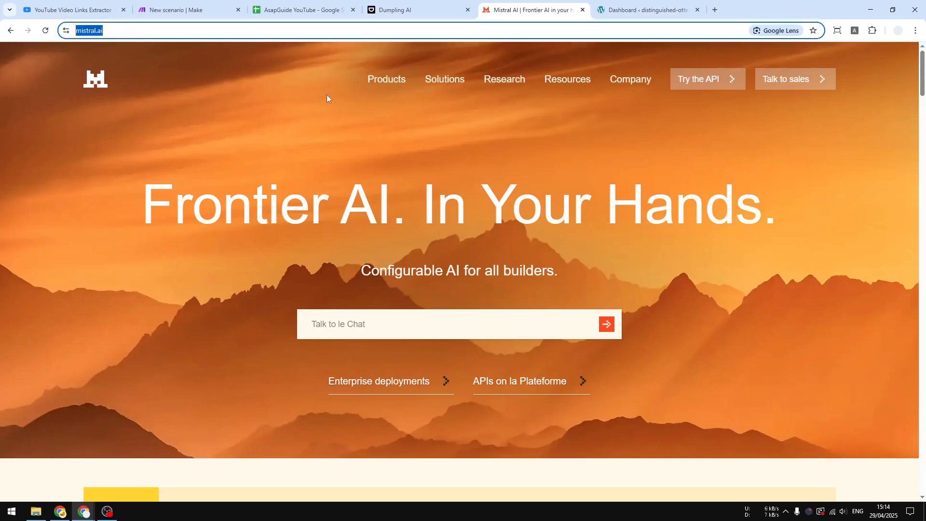
{"action": "right_click", "coordinate": [706, 86]}
{"action": "left_click", "coordinate": [729, 95]}
{"action": "left_click", "coordinate": [627, 15]}
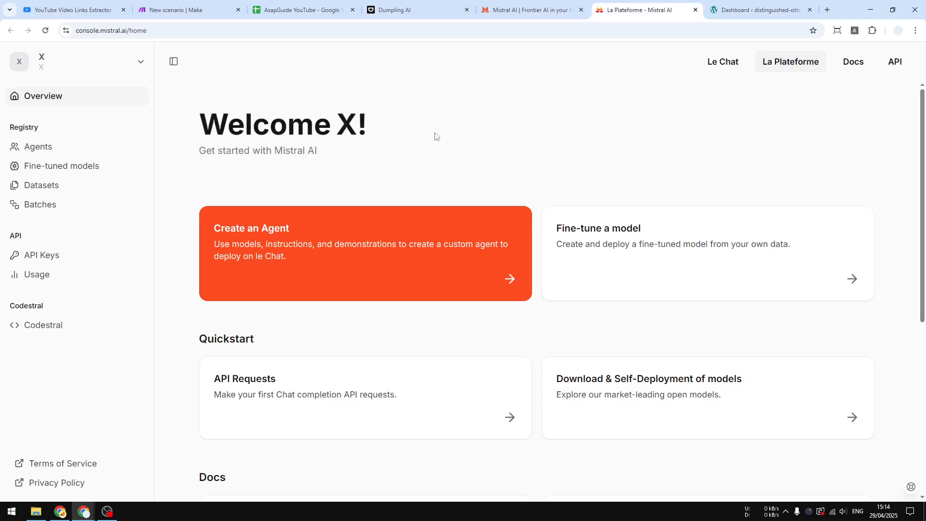
{"action": "left_click", "coordinate": [45, 256]}
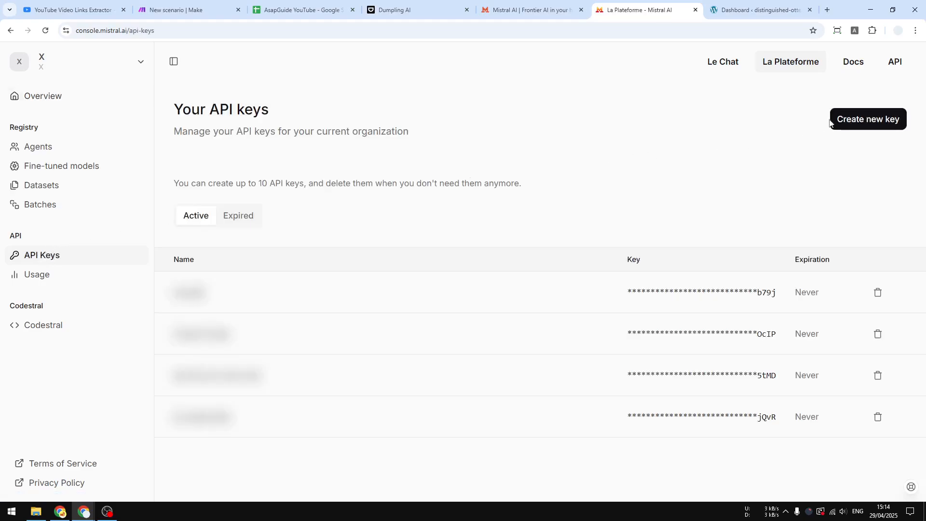
Create a Mistral API key named "YouTube to Blog Post (Make.com)" with no expiration and copy it.
{"action": "left_click", "coordinate": [871, 120]}
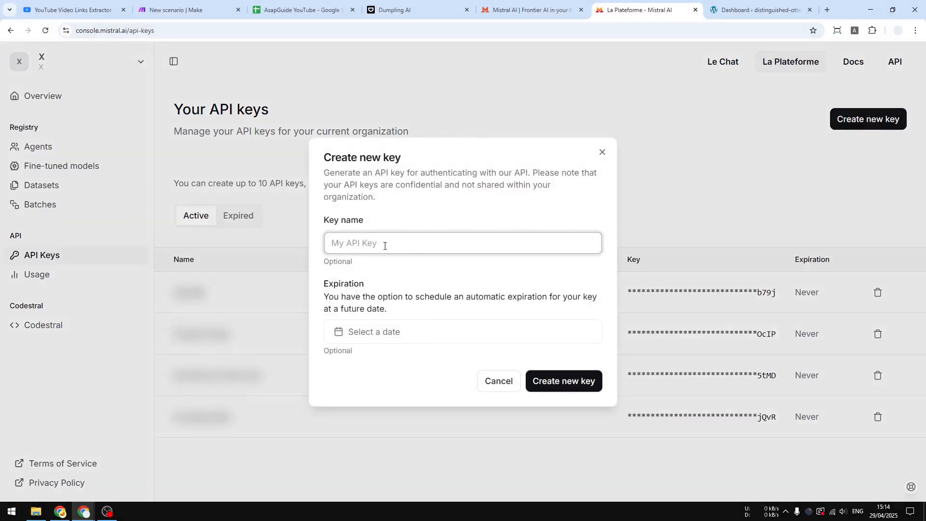
{"action": "type", "text": "YouTube to Blog Post (Make.com"}
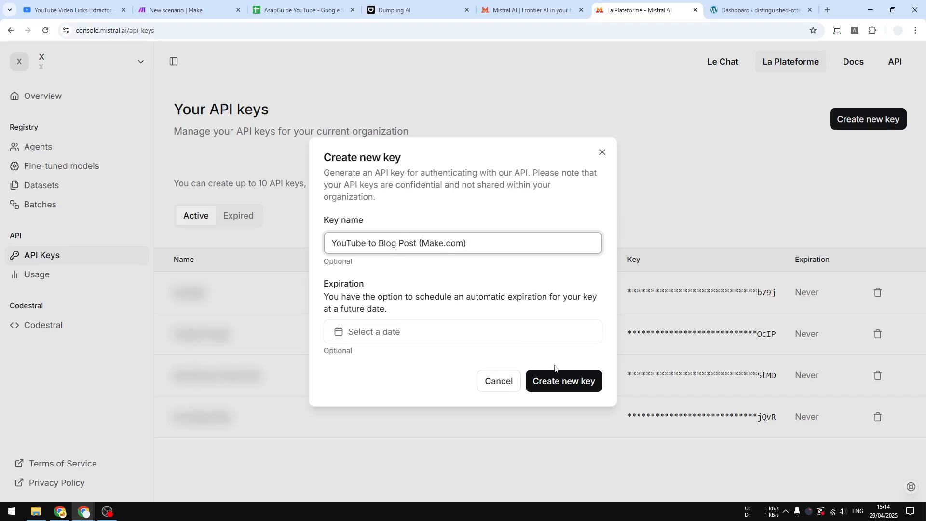
{"action": "left_click", "coordinate": [563, 386]}
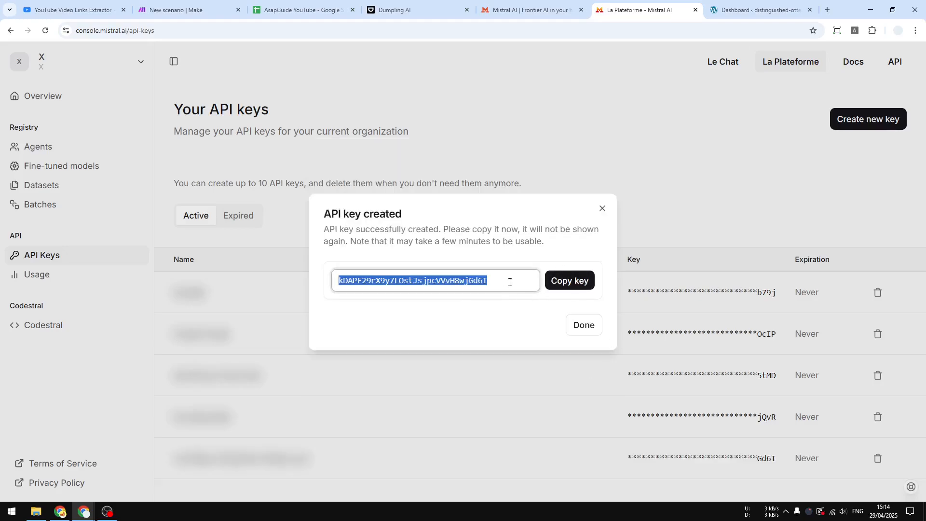
{"action": "left_click", "coordinate": [565, 285]}
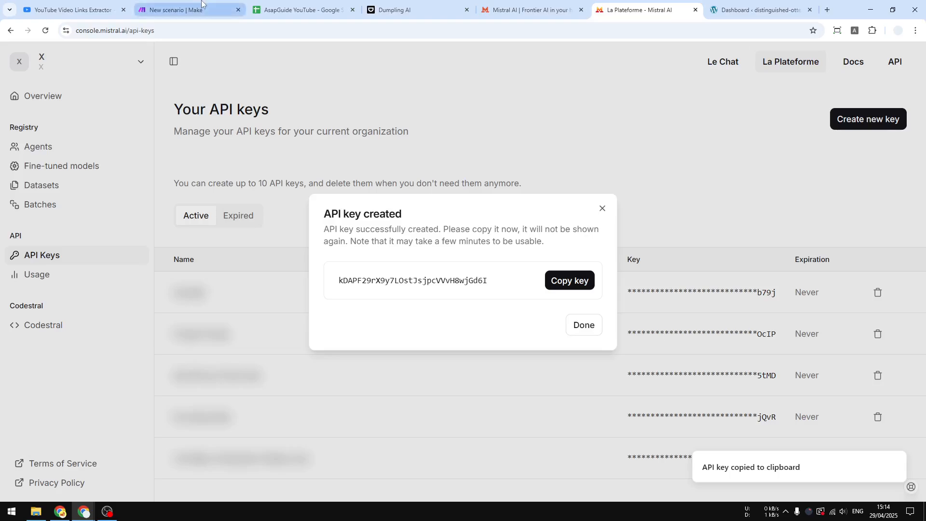
Return to Make, find Mistral AI among the apps, and add its Create a Chat Completion module after Dumpling AI.
{"action": "left_click", "coordinate": [199, 6]}
{"action": "left_click", "coordinate": [470, 201]}
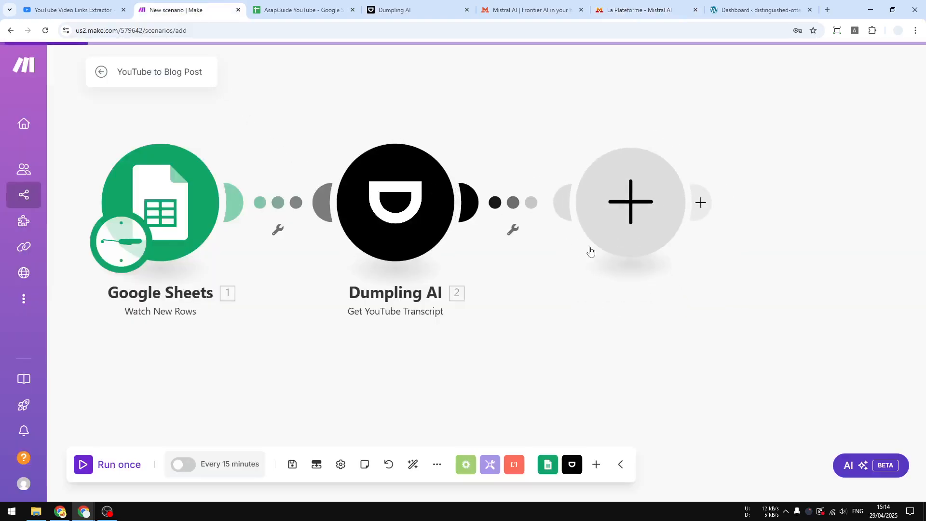
{"action": "type", "text": "mis"}
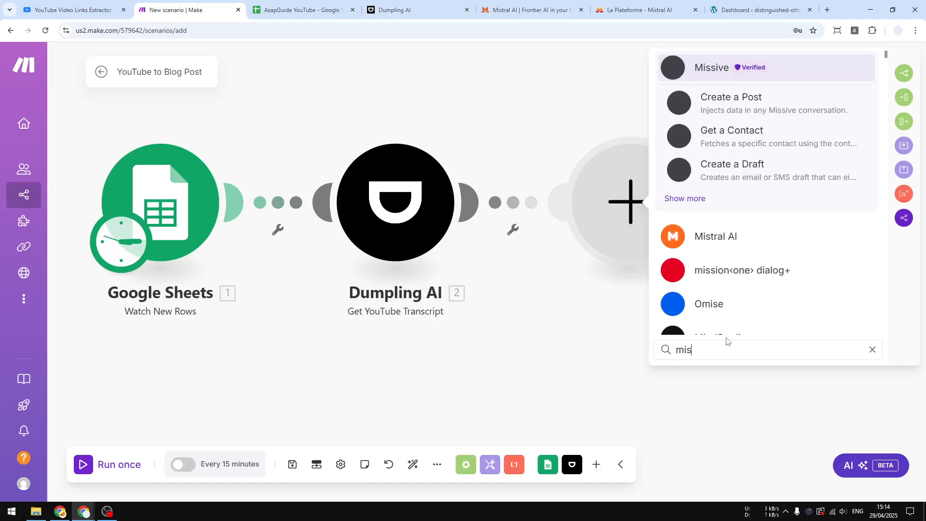
{"action": "type", "text": "tral"}
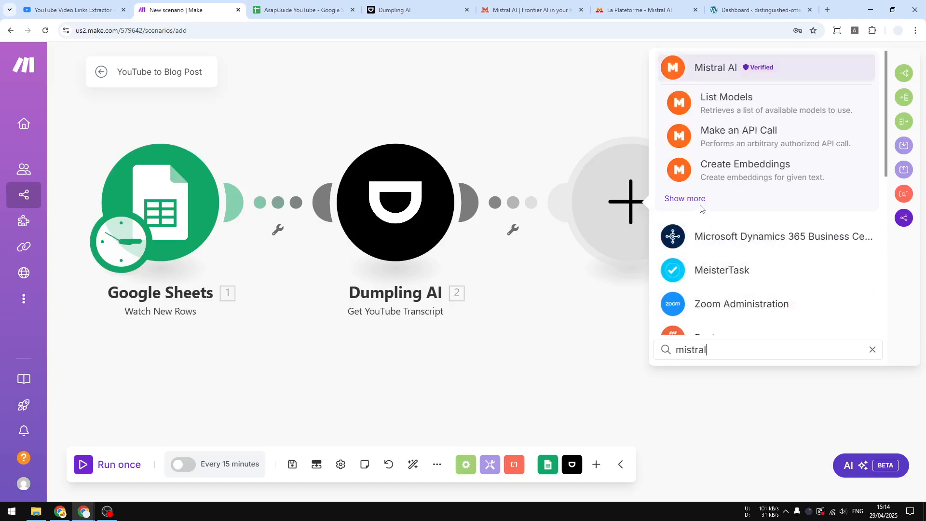
{"action": "left_click", "coordinate": [698, 203]}
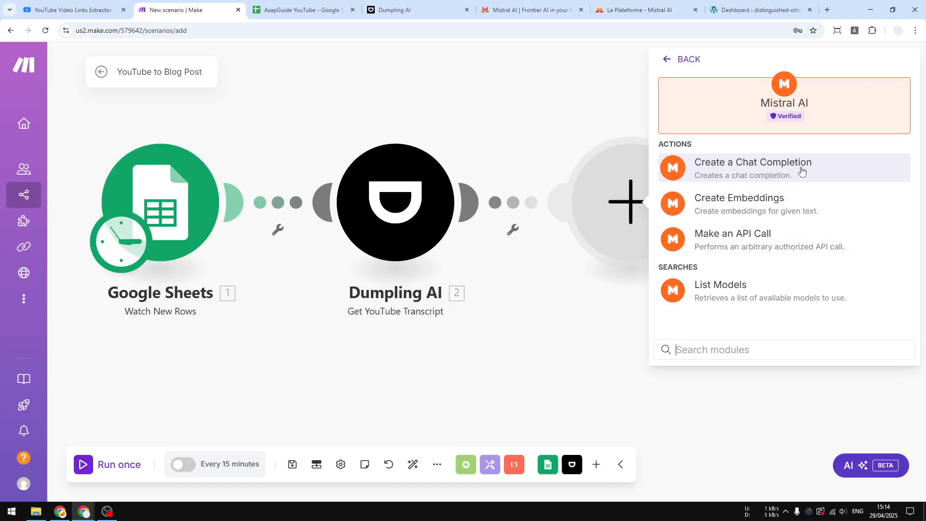
{"action": "left_click", "coordinate": [802, 171]}
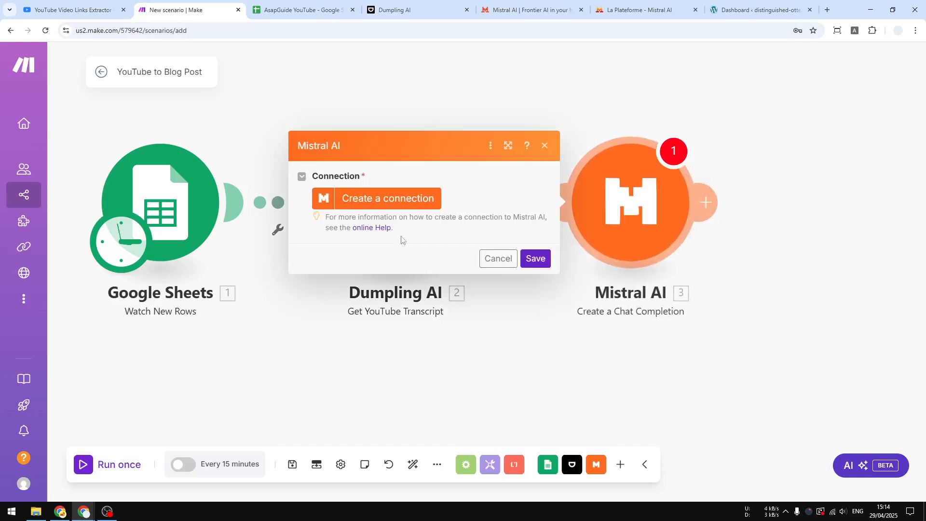
Try to create "My Mistral connection" by pasting the Mistral API key, without saving it as a browser password.
{"action": "left_click", "coordinate": [385, 202]}
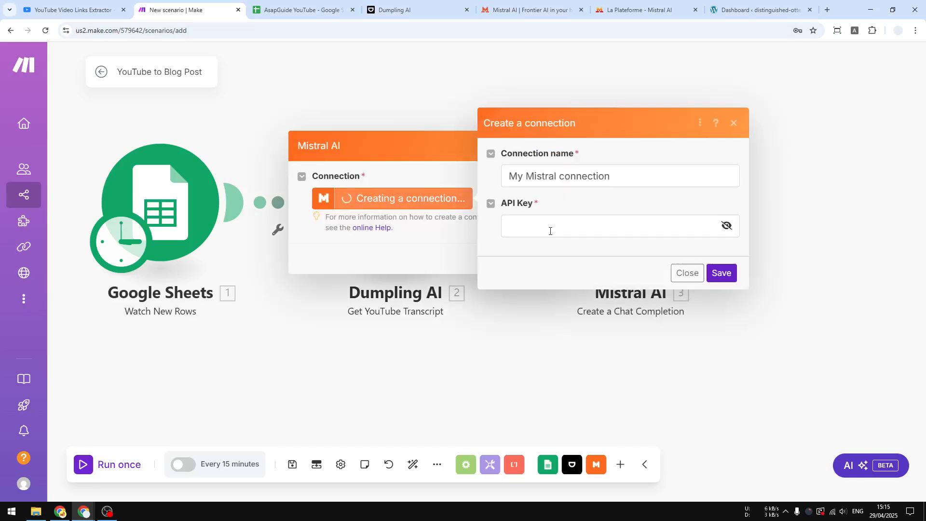
{"action": "right_click", "coordinate": [550, 231]}
{"action": "left_click", "coordinate": [575, 371]}
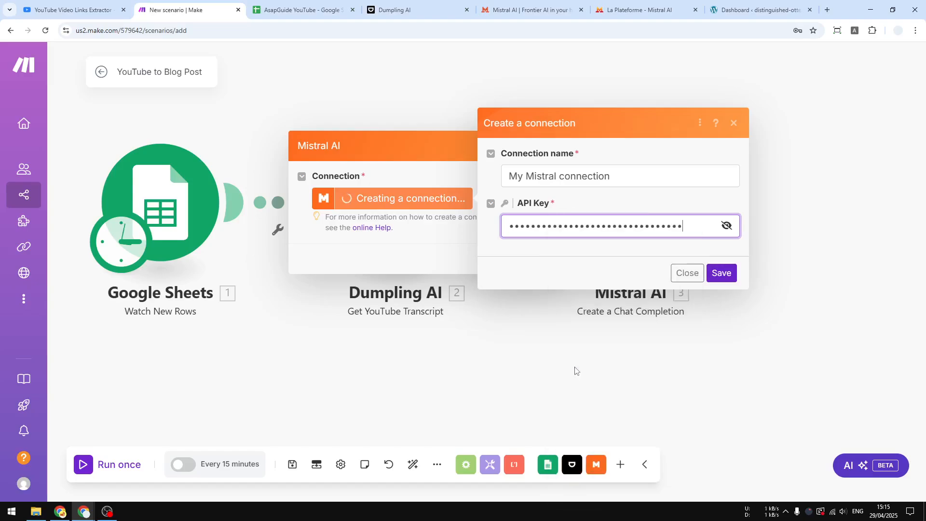
{"action": "left_click", "coordinate": [721, 272]}
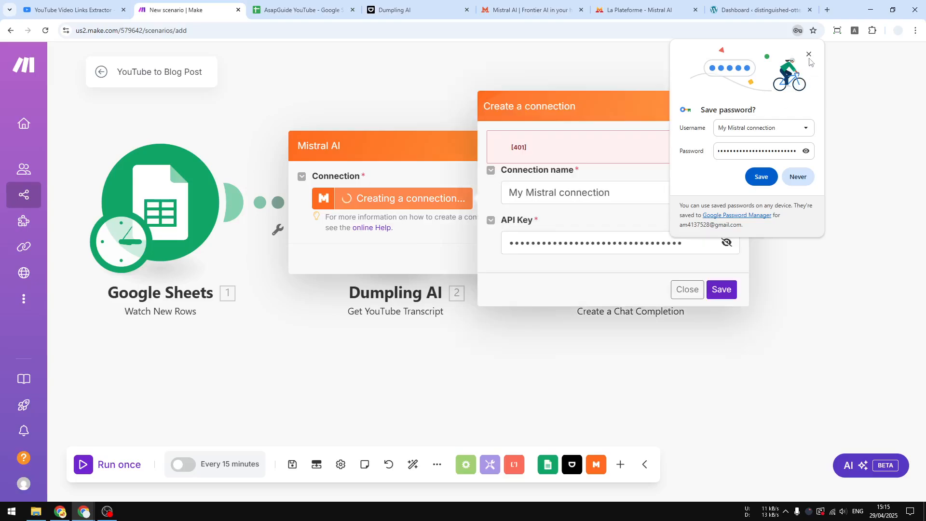
{"action": "left_click", "coordinate": [808, 54]}
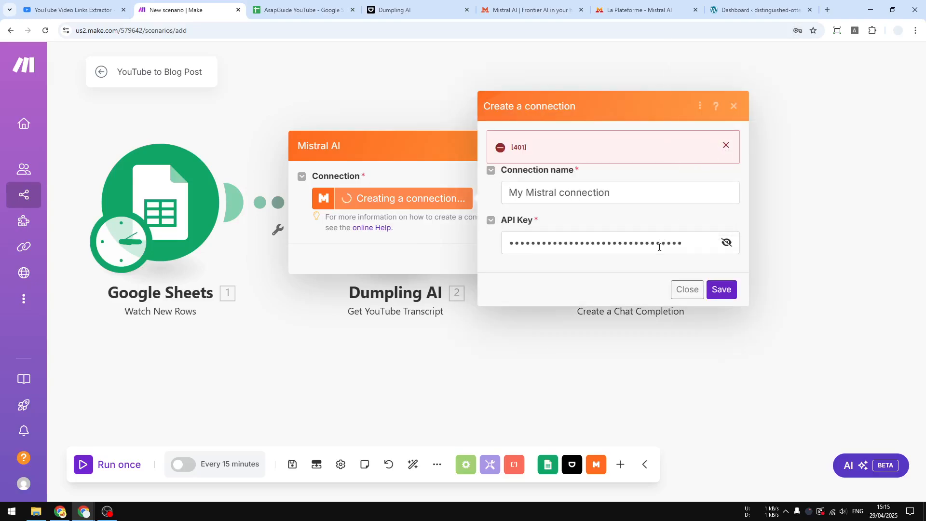
Copy the API key again from the Mistral console, replace the one in Make's connection form, and retry saving "My Mistral connection".
{"action": "left_click", "coordinate": [662, 10]}
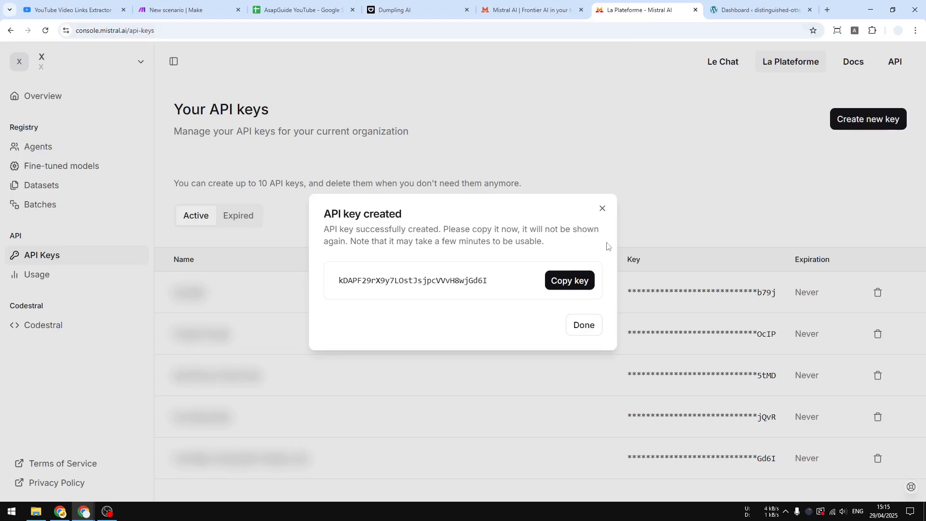
{"action": "left_click", "coordinate": [571, 281]}
{"action": "left_click", "coordinate": [188, 10]}
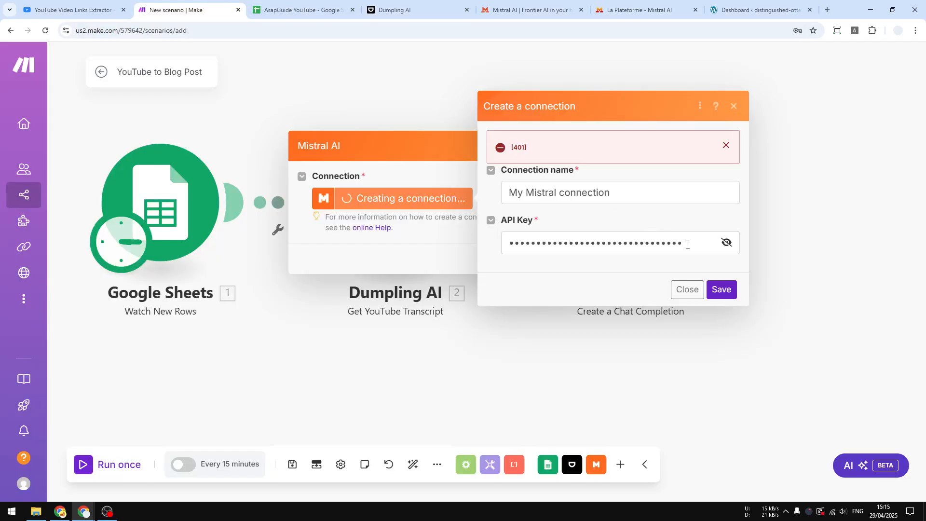
{"action": "left_click_drag", "start_coordinate": [687, 244], "coordinate": [504, 245]}
{"action": "key", "text": "BackSpace"}
{"action": "right_click", "coordinate": [593, 251]}
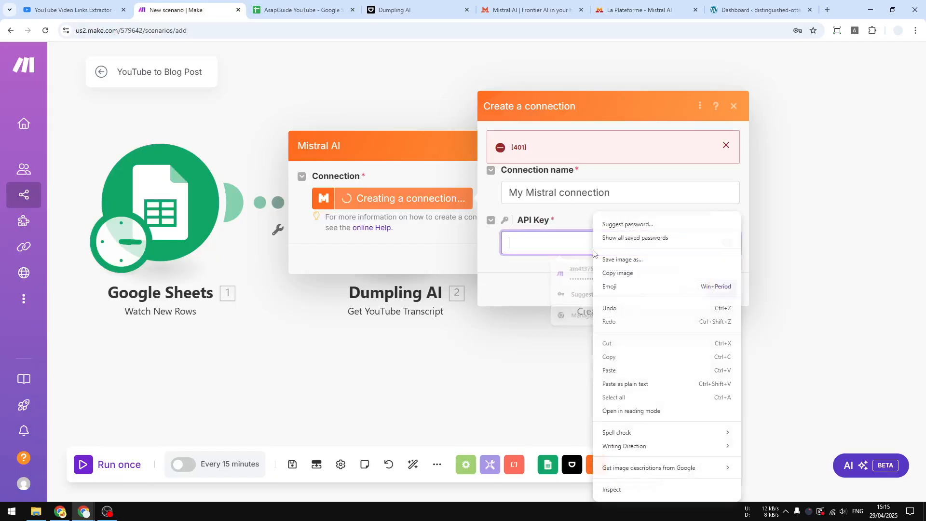
{"action": "left_click", "coordinate": [609, 370]}
{"action": "left_click", "coordinate": [716, 292]}
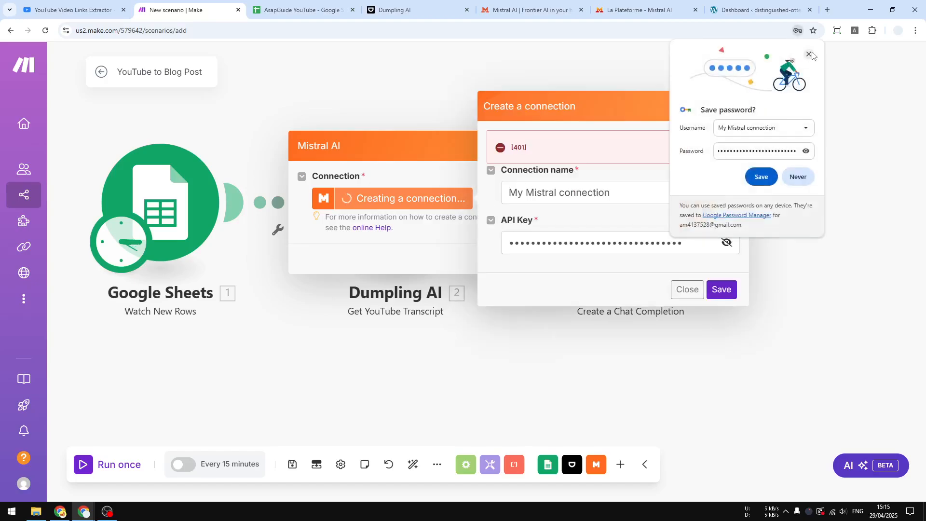
{"action": "left_click", "coordinate": [810, 54]}
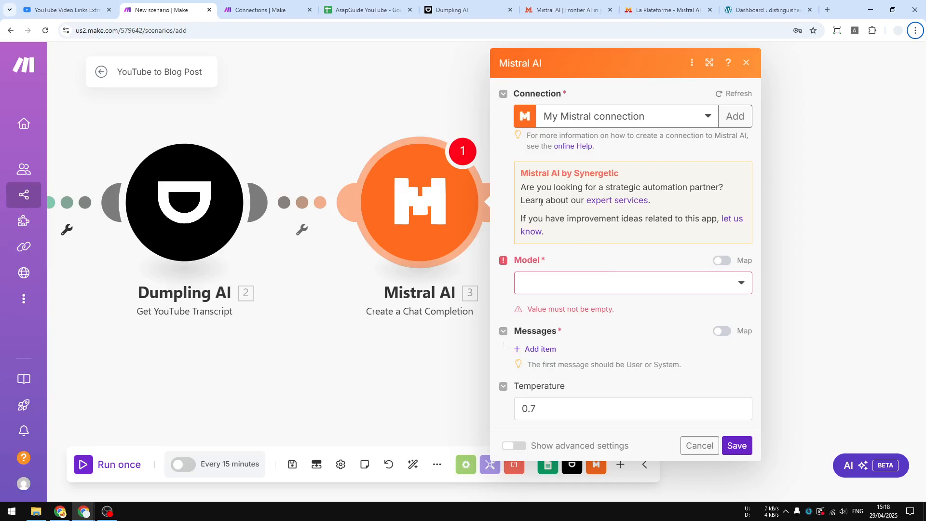
Look through the models offered for the Mistral AI chat completion module.
{"action": "left_click", "coordinate": [575, 289]}
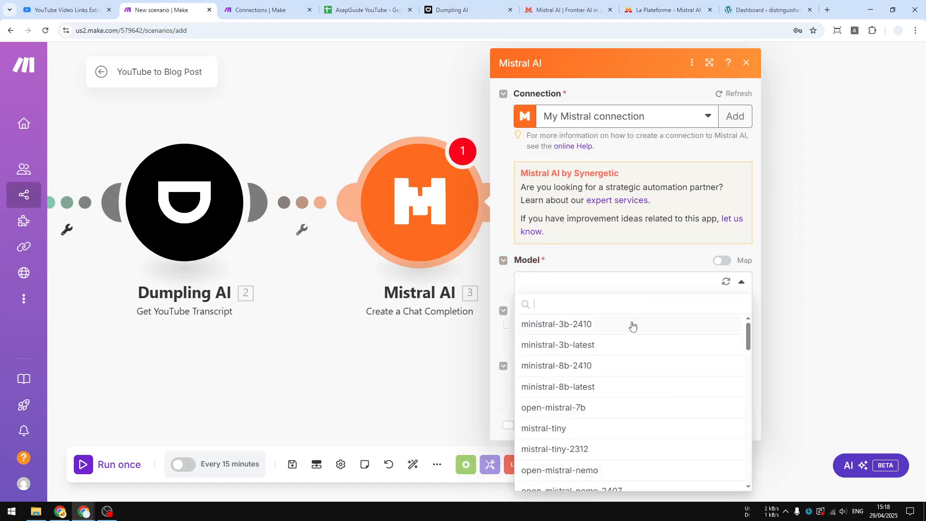
{"action": "scroll", "coordinate": [600, 363], "scroll_direction": "down", "scroll_amount": 3}
{"action": "scroll", "coordinate": [601, 362], "scroll_direction": "down", "scroll_amount": 2}
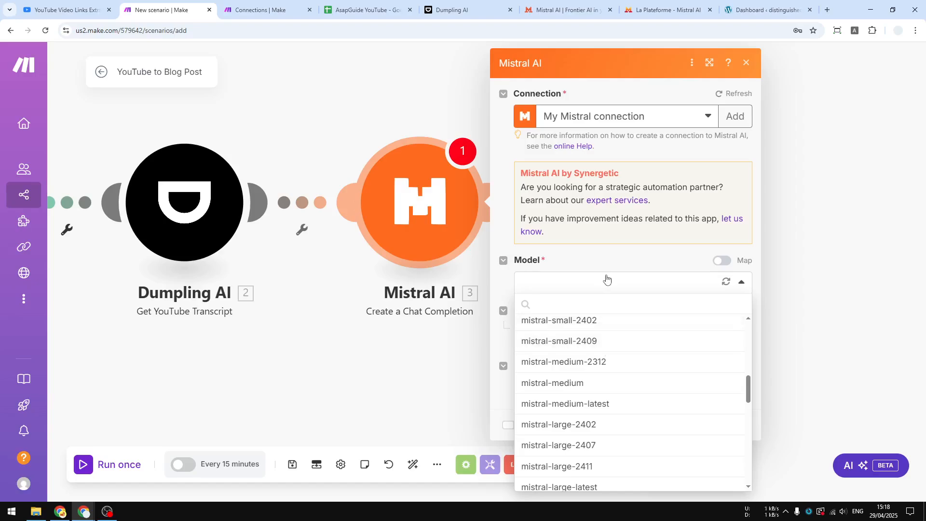
{"action": "scroll", "coordinate": [612, 359], "scroll_direction": "down", "scroll_amount": 1}
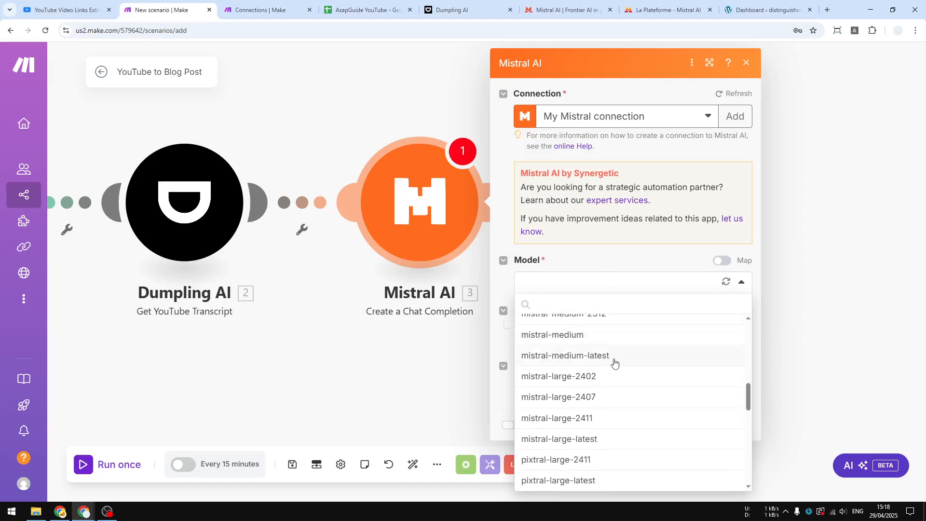
Switch to the Mistral website, open the La Plateforme product page, and show the Mistral Cloud pricing under How to buy.
{"action": "left_click", "coordinate": [567, 10]}
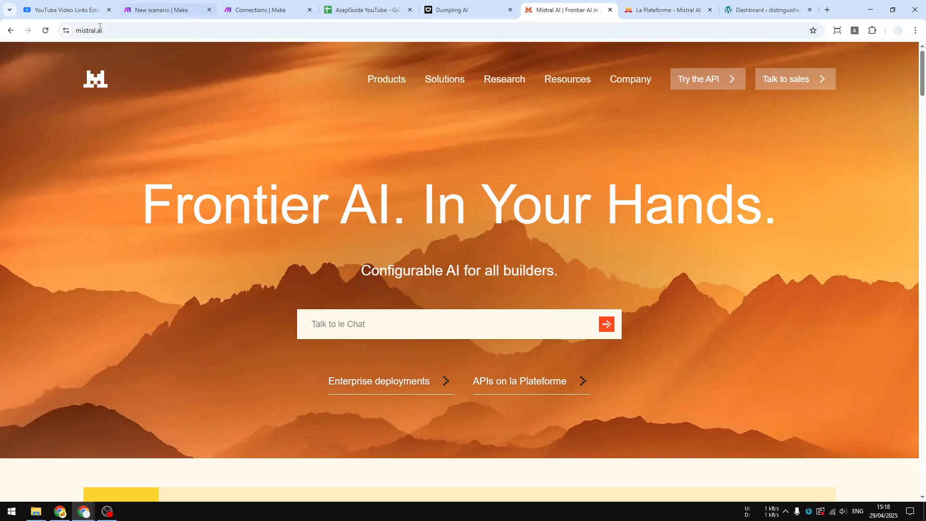
{"action": "mouse_move", "coordinate": [390, 82]}
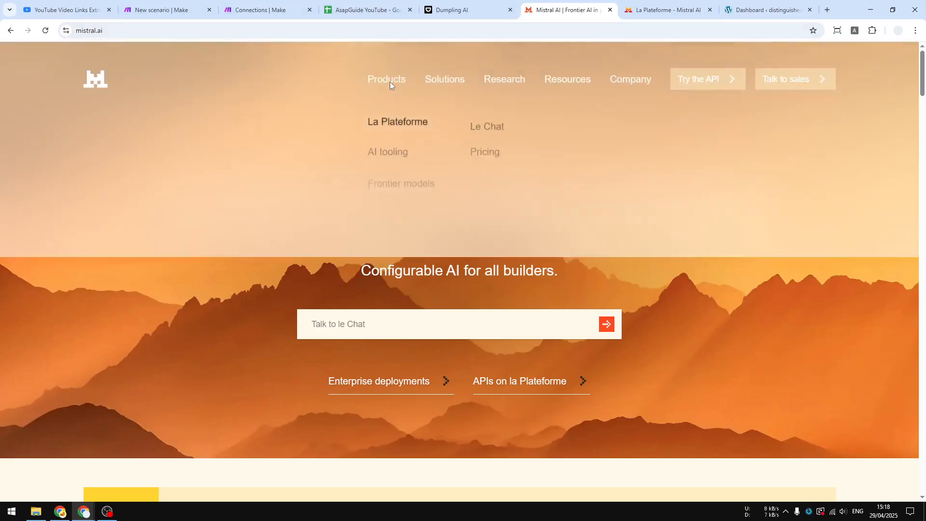
{"action": "left_click", "coordinate": [393, 120]}
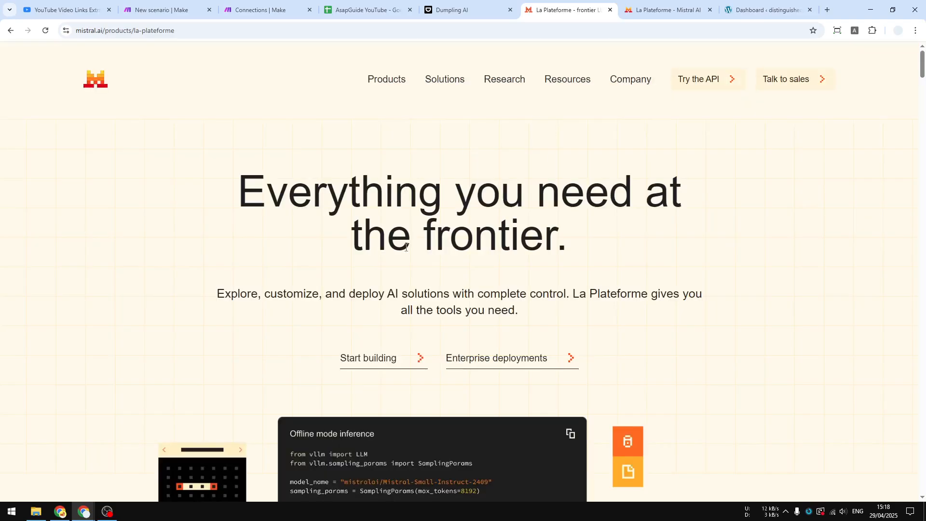
{"action": "scroll", "coordinate": [494, 243], "scroll_direction": "down", "scroll_amount": 4}
{"action": "scroll", "coordinate": [494, 246], "scroll_direction": "down", "scroll_amount": 20}
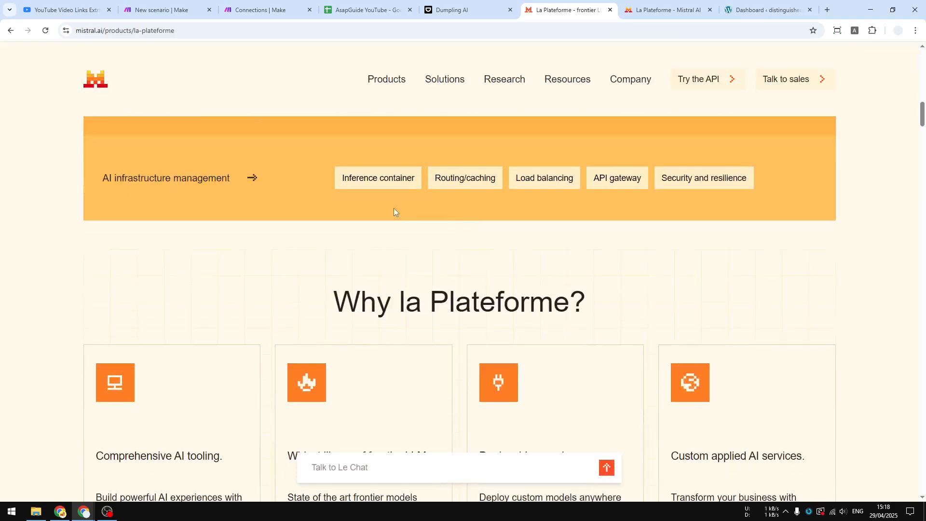
{"action": "scroll", "coordinate": [436, 238], "scroll_direction": "down", "scroll_amount": 20}
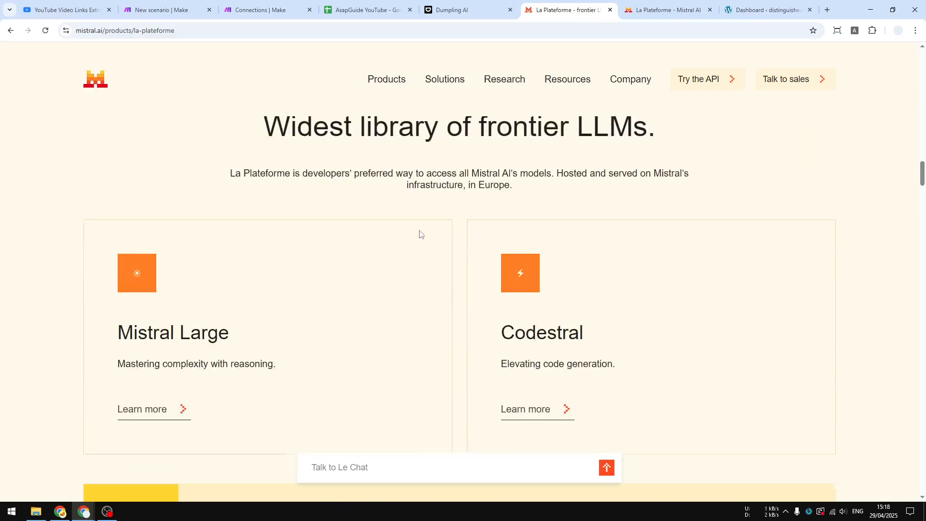
{"action": "scroll", "coordinate": [417, 248], "scroll_direction": "down", "scroll_amount": 20}
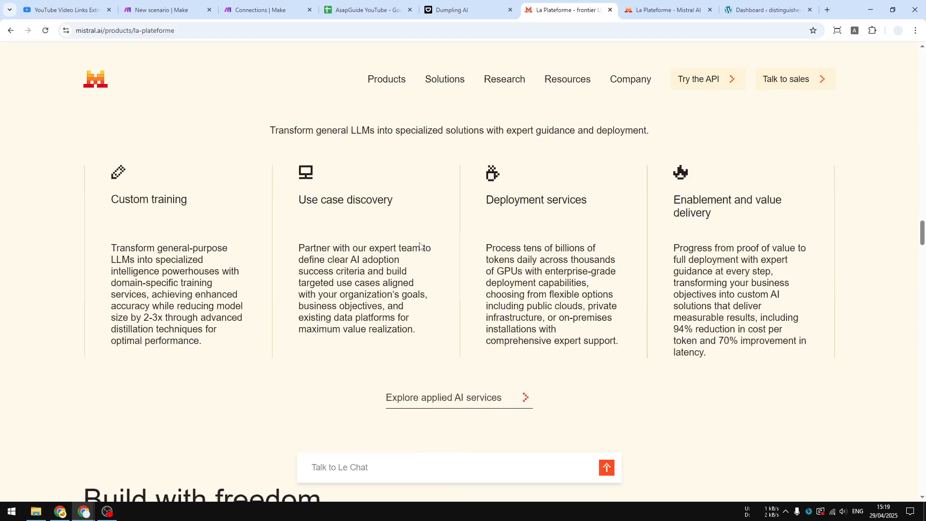
{"action": "scroll", "coordinate": [420, 232], "scroll_direction": "down", "scroll_amount": 20}
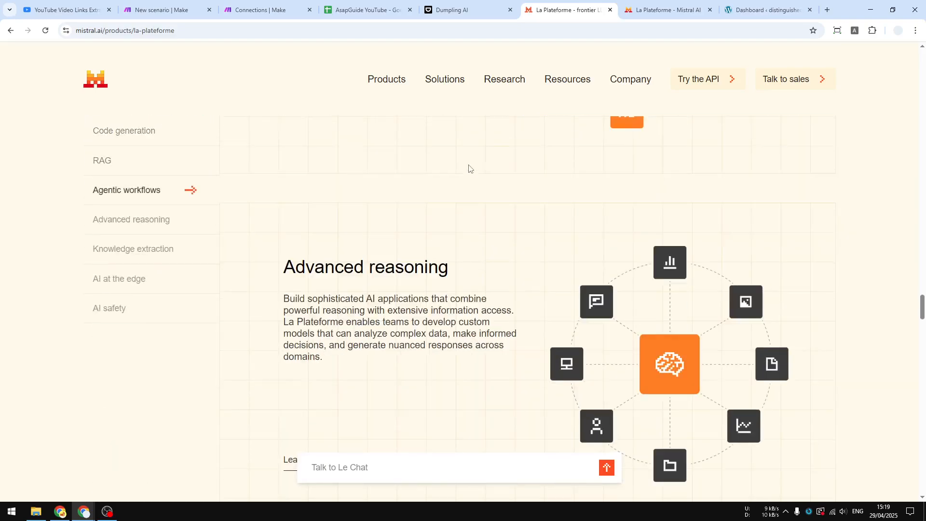
{"action": "scroll", "coordinate": [467, 166], "scroll_direction": "down", "scroll_amount": 15}
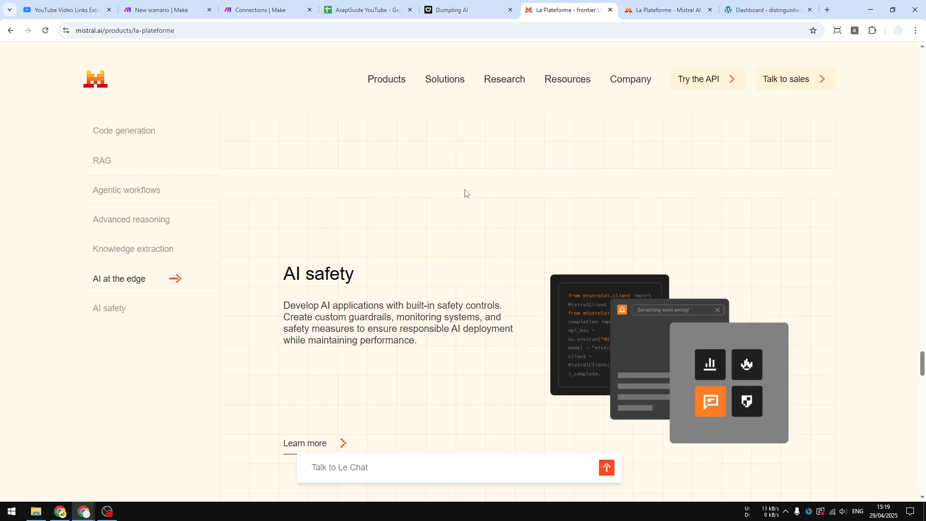
{"action": "scroll", "coordinate": [462, 206], "scroll_direction": "down", "scroll_amount": 12}
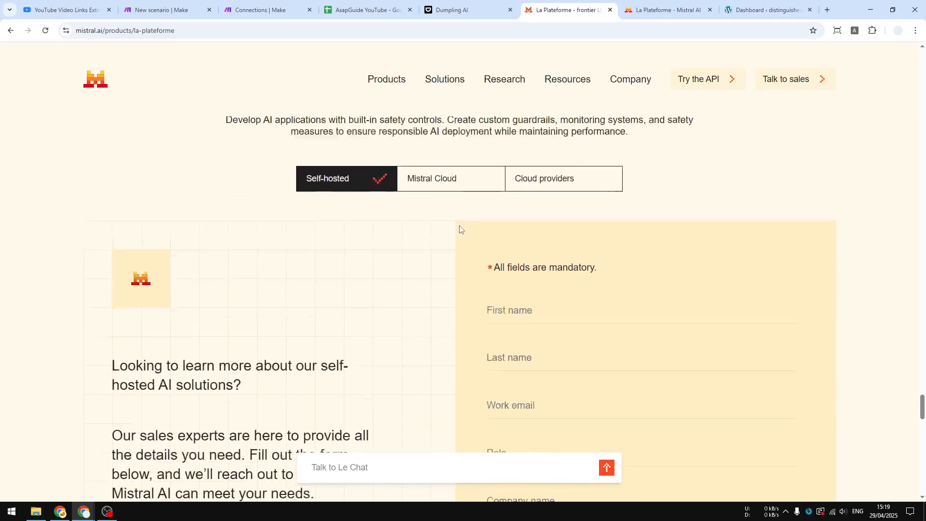
{"action": "scroll", "coordinate": [454, 224], "scroll_direction": "up", "scroll_amount": 2}
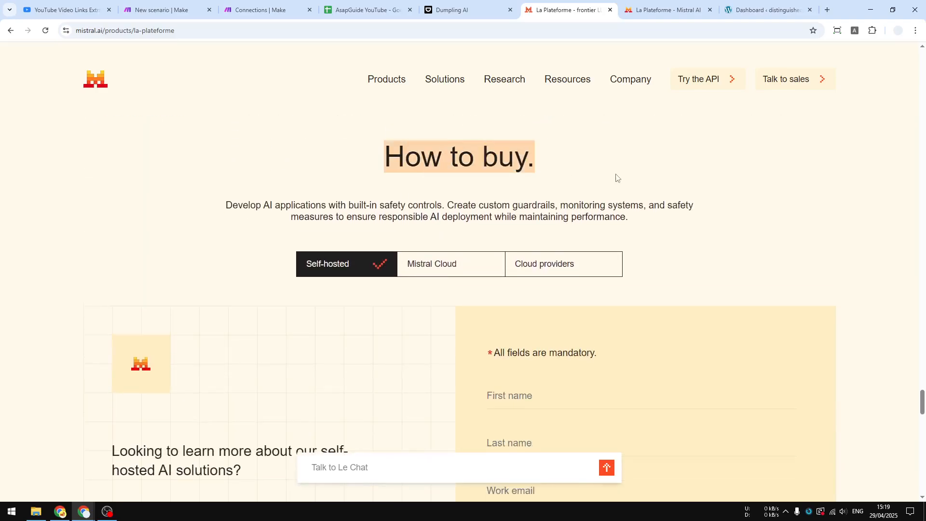
{"action": "left_click", "coordinate": [432, 269]}
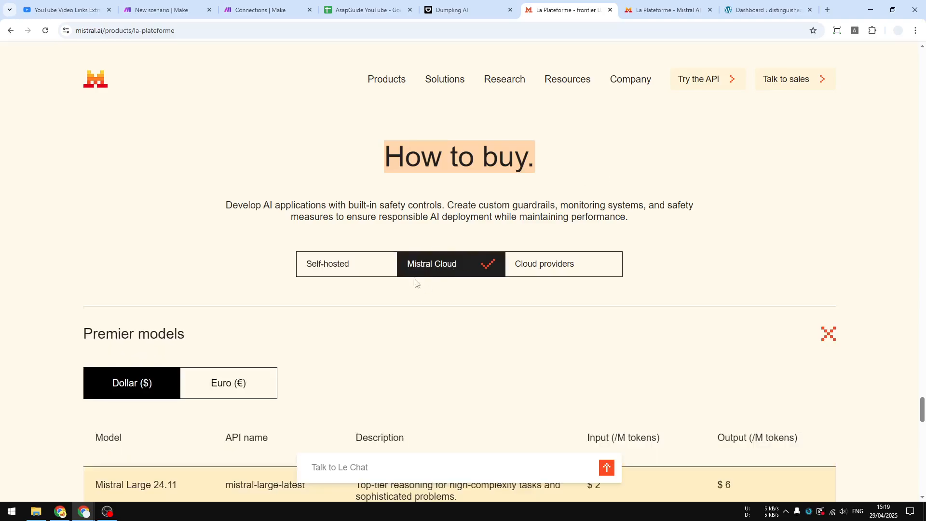
Compare the Premier models' API names, descriptions and input and output token prices, focusing on Ministral 8B and Ministral 3B.
{"action": "scroll", "coordinate": [362, 332], "scroll_direction": "down", "scroll_amount": 2}
{"action": "scroll", "coordinate": [211, 300], "scroll_direction": "down", "scroll_amount": 6}
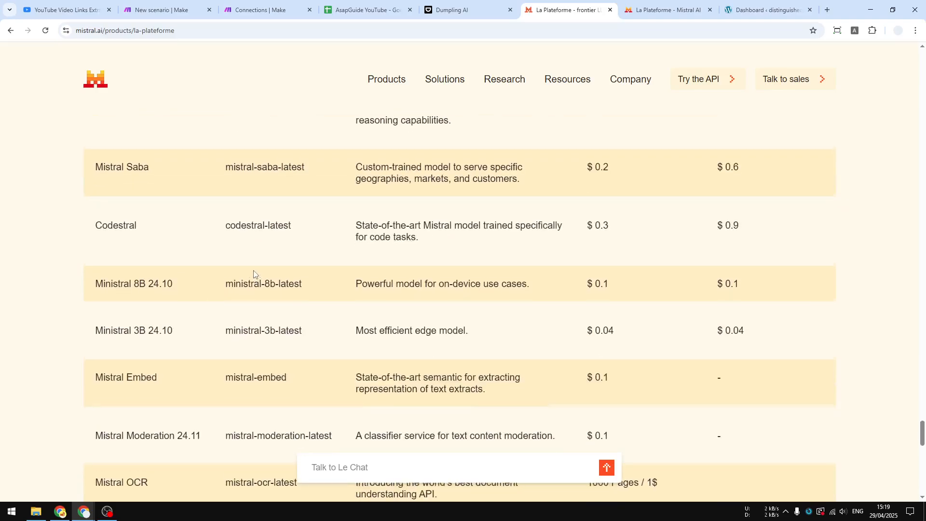
{"action": "scroll", "coordinate": [255, 275], "scroll_direction": "down", "scroll_amount": 4}
{"action": "scroll", "coordinate": [250, 266], "scroll_direction": "up", "scroll_amount": 6}
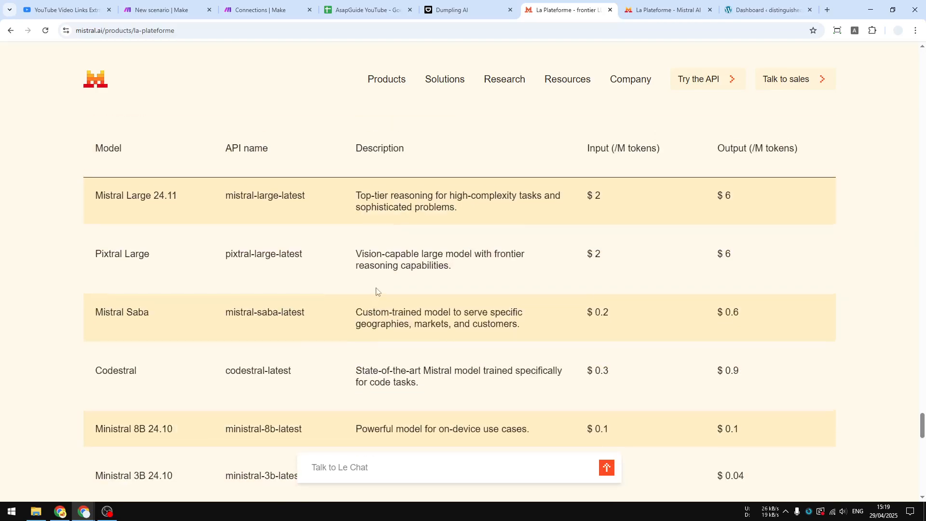
{"action": "scroll", "coordinate": [335, 236], "scroll_direction": "down", "scroll_amount": 2}
{"action": "scroll", "coordinate": [376, 222], "scroll_direction": "up", "scroll_amount": 2}
{"action": "scroll", "coordinate": [472, 246], "scroll_direction": "down", "scroll_amount": 4}
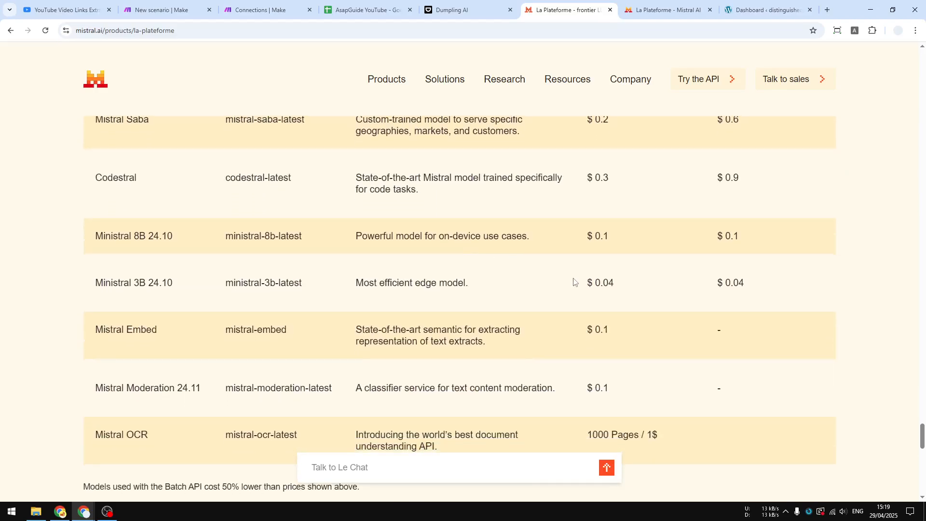
{"action": "left_click_drag", "start_coordinate": [573, 281], "coordinate": [628, 284]}
{"action": "scroll", "coordinate": [616, 282], "scroll_direction": "up", "scroll_amount": 6}
{"action": "scroll", "coordinate": [615, 285], "scroll_direction": "down", "scroll_amount": 7}
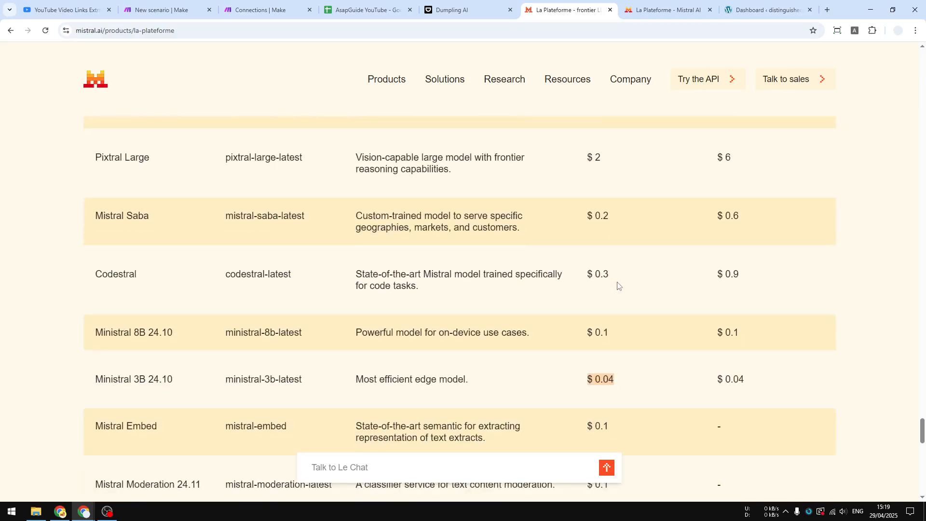
{"action": "left_click_drag", "start_coordinate": [86, 234], "coordinate": [174, 236]}
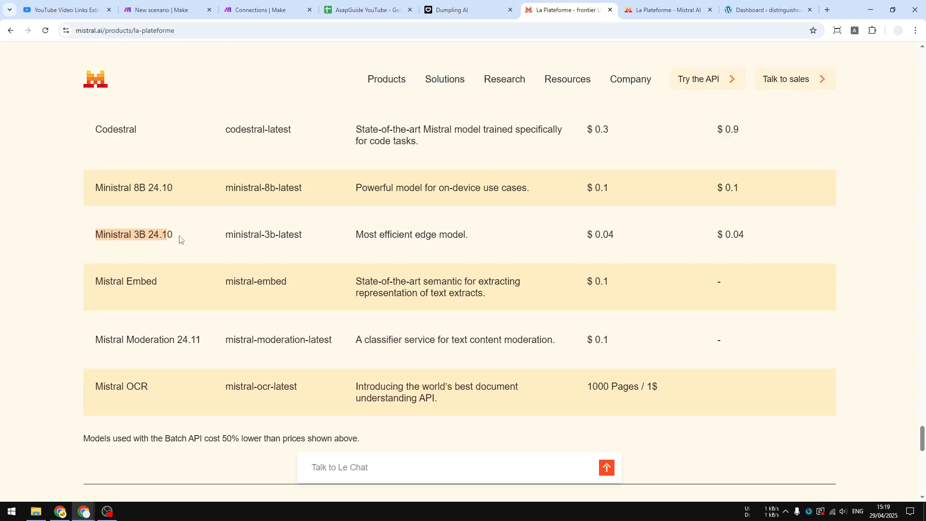
{"action": "scroll", "coordinate": [261, 234], "scroll_direction": "up", "scroll_amount": 2}
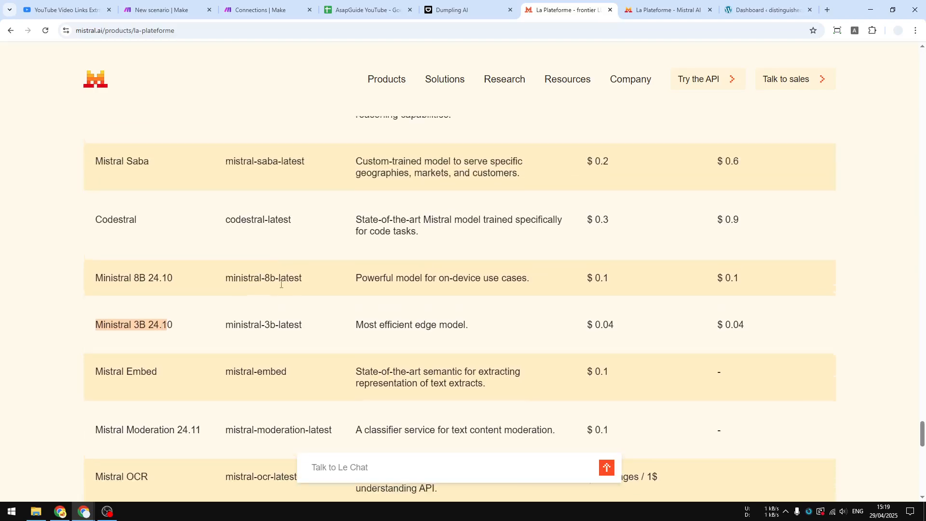
{"action": "left_click_drag", "start_coordinate": [223, 333], "coordinate": [298, 332]}
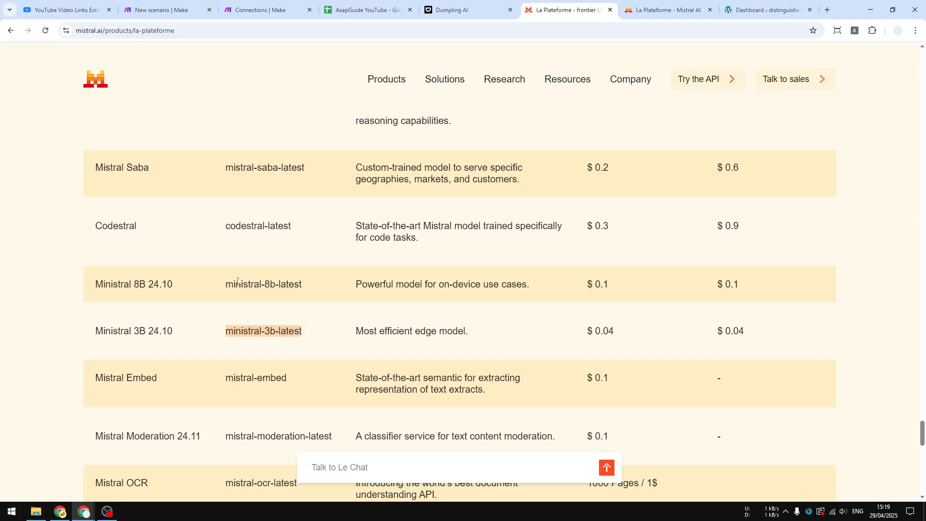
{"action": "left_click_drag", "start_coordinate": [223, 286], "coordinate": [303, 295]}
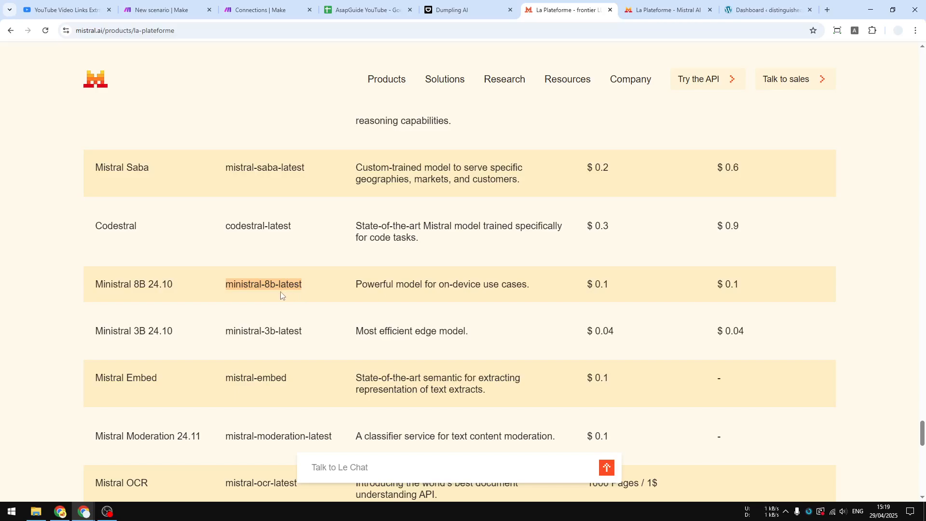
{"action": "left_click", "coordinate": [267, 329]}
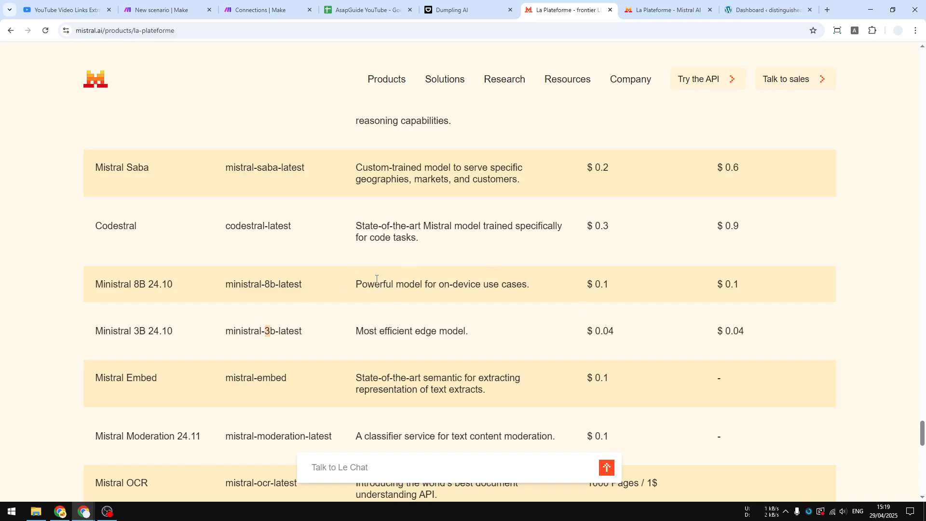
{"action": "scroll", "coordinate": [281, 217], "scroll_direction": "up", "scroll_amount": 3}
{"action": "scroll", "coordinate": [281, 217], "scroll_direction": "down", "scroll_amount": 8}
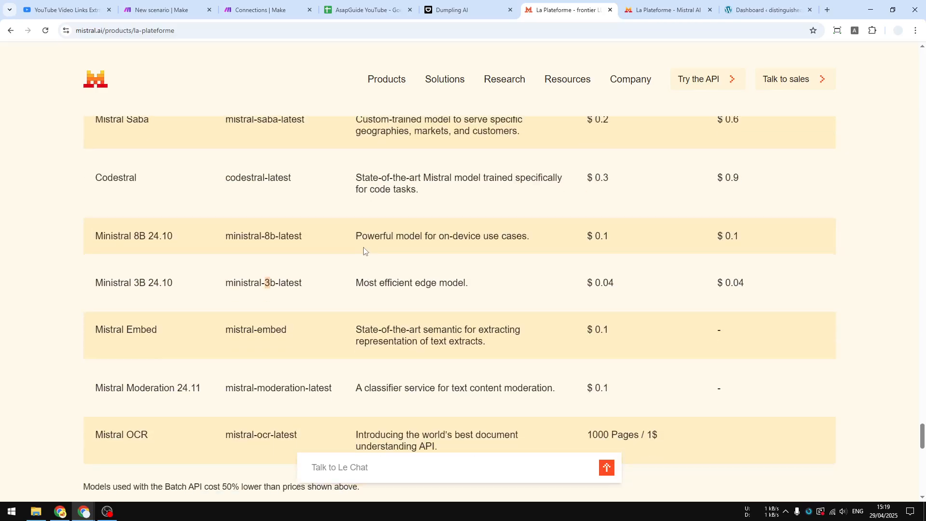
{"action": "scroll", "coordinate": [364, 247], "scroll_direction": "up", "scroll_amount": 5}
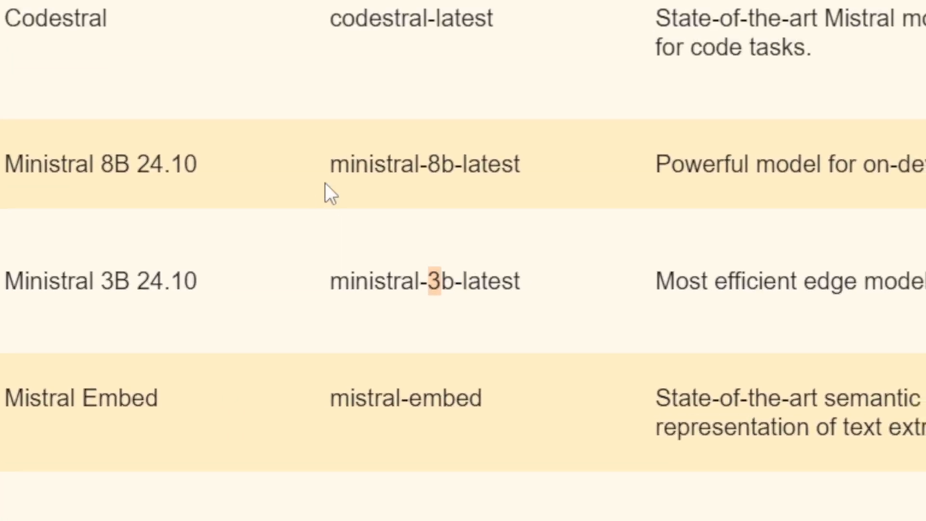
Copy the API name "ministral-8b-latest" from the Ministral 8B 24.10 row.
{"action": "left_click", "coordinate": [323, 188]}
{"action": "left_click_drag", "start_coordinate": [542, 174], "coordinate": [330, 164]}
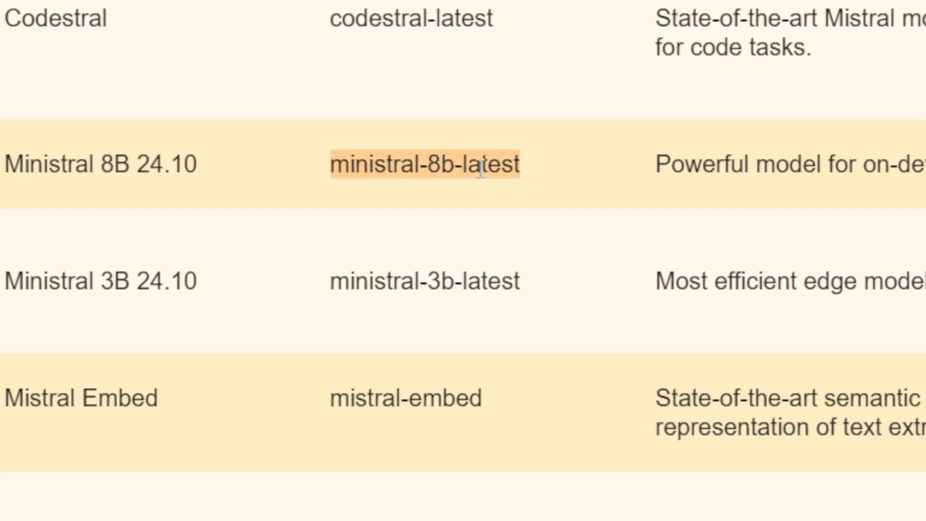
{"action": "right_click", "coordinate": [478, 169]}
{"action": "left_click", "coordinate": [528, 200]}
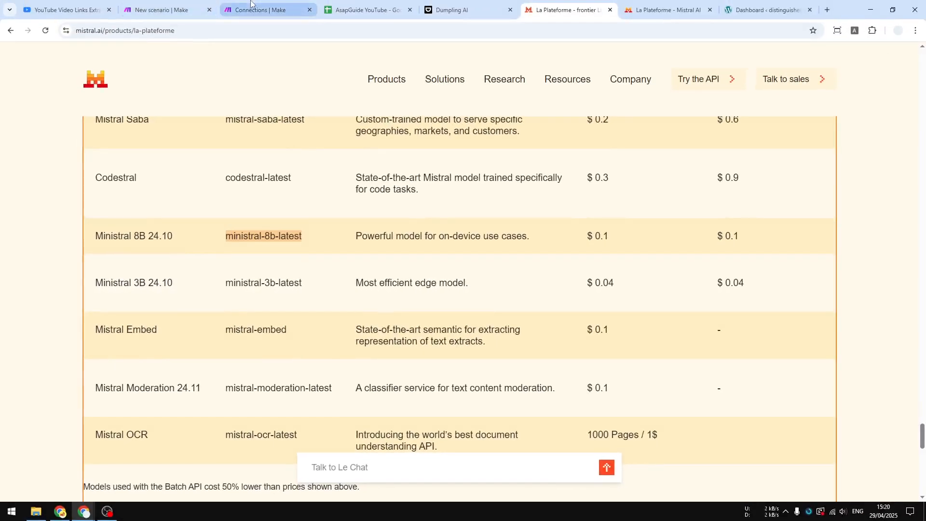
Return to the Make scenario, close the Connections page, and set the Mistral AI module's model to ministral-8b-latest using the copied name.
{"action": "left_click", "coordinate": [166, 2]}
{"action": "left_click", "coordinate": [309, 10]}
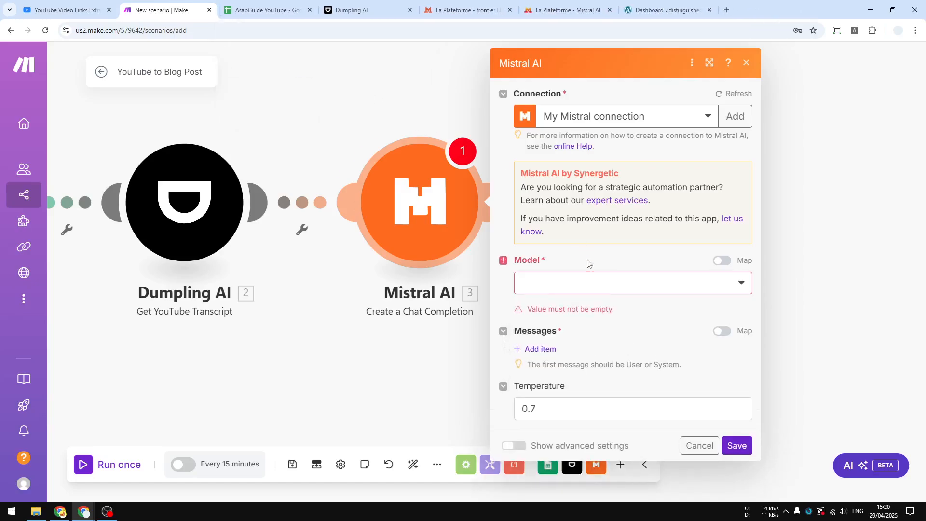
{"action": "left_click", "coordinate": [582, 285]}
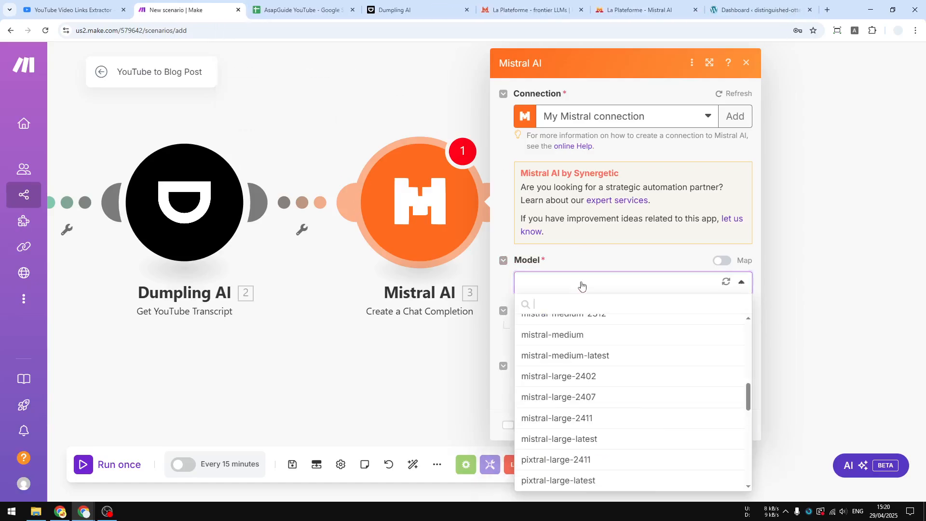
{"action": "right_click", "coordinate": [557, 305]}
{"action": "left_click", "coordinate": [598, 172]}
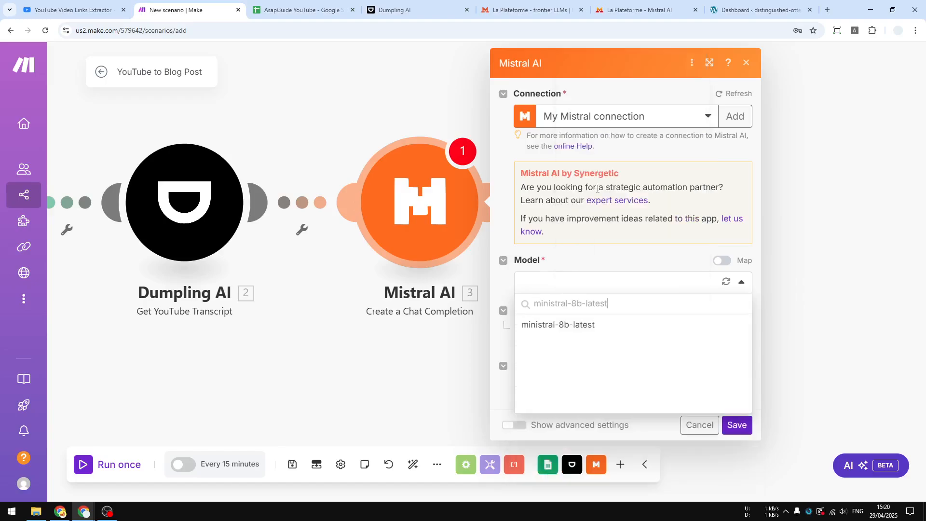
{"action": "left_click", "coordinate": [560, 326]}
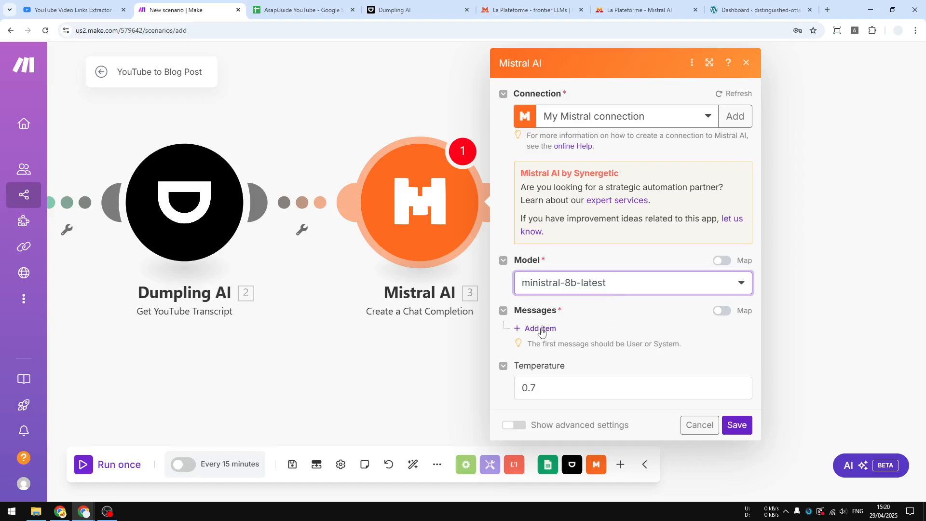
Add a message item to the Mistral AI module and set its role to User.
{"action": "left_click", "coordinate": [541, 329]}
{"action": "scroll", "coordinate": [591, 311], "scroll_direction": "down", "scroll_amount": 2}
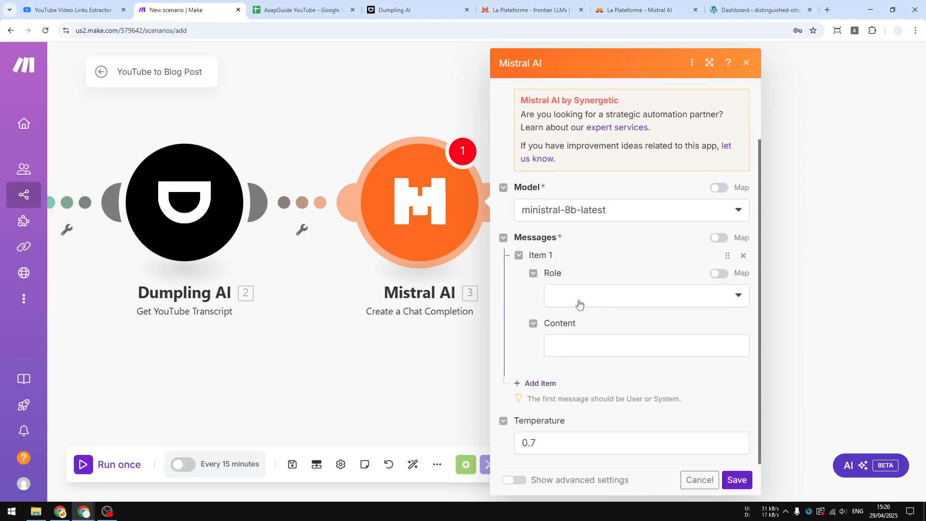
{"action": "left_click", "coordinate": [598, 294]}
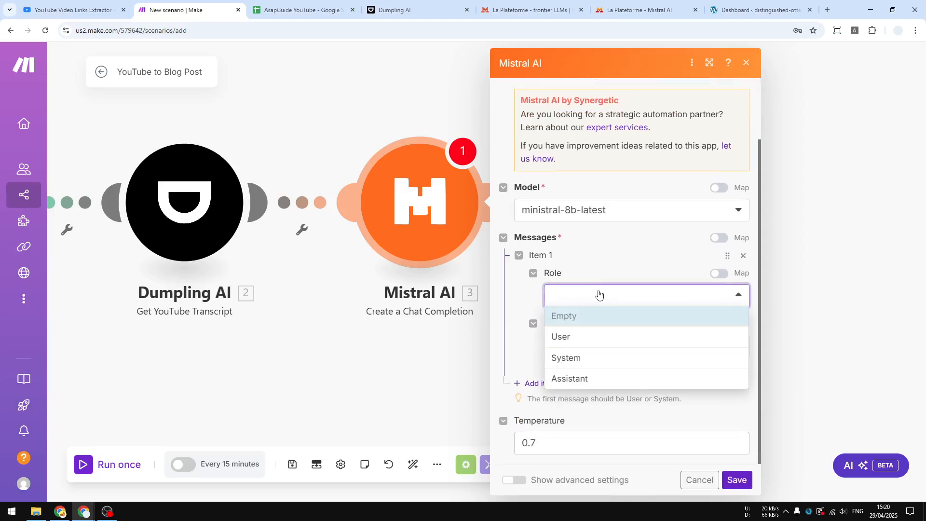
{"action": "left_click", "coordinate": [569, 339]}
Paste the copied prompt requesting an SEO-friendly article with H1 title, H2 and H3 headings, bullet points and tables into the message content.
{"action": "left_click", "coordinate": [589, 341]}
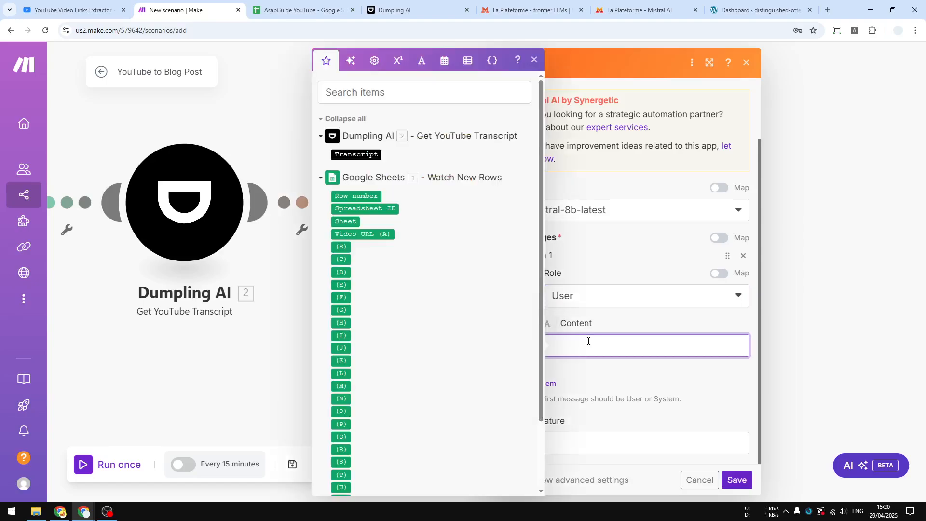
{"action": "key", "text": "alt+Tab"}
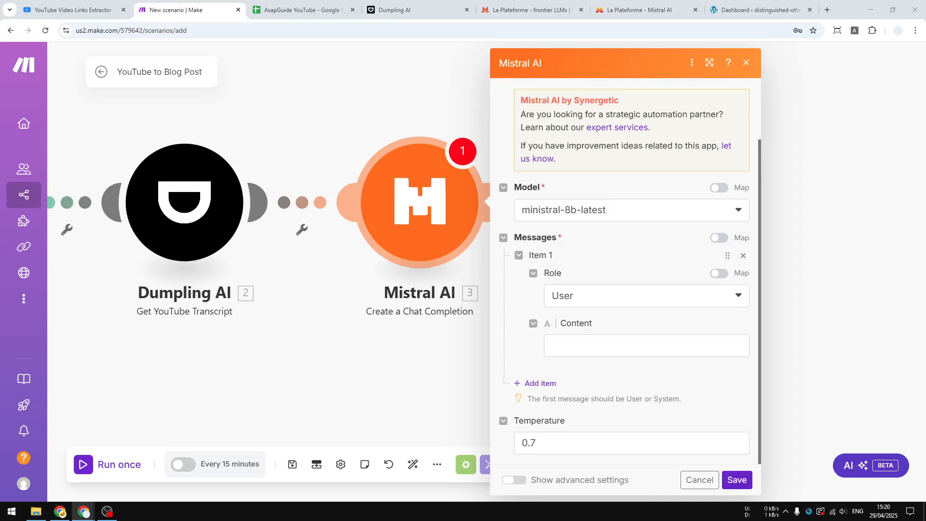
{"action": "left_click", "coordinate": [575, 336]}
{"action": "right_click", "coordinate": [587, 343]}
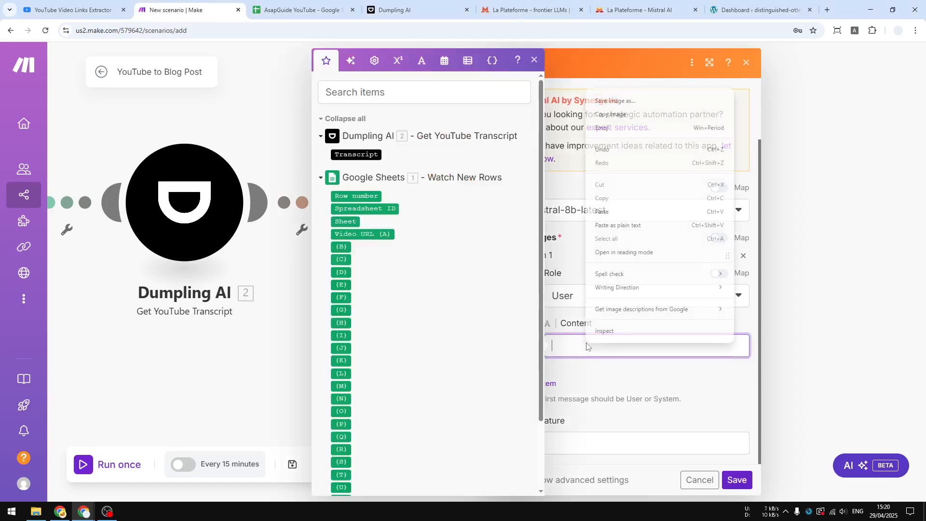
{"action": "left_click", "coordinate": [603, 212]}
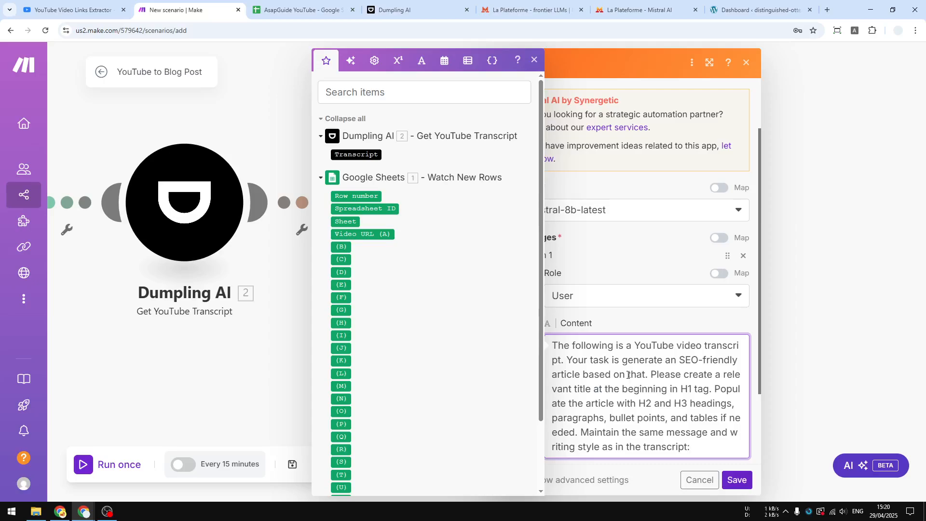
Insert Dumpling AI's Transcript on a new line after the prompt and save the Mistral AI module.
{"action": "scroll", "coordinate": [657, 376], "scroll_direction": "down", "scroll_amount": 2}
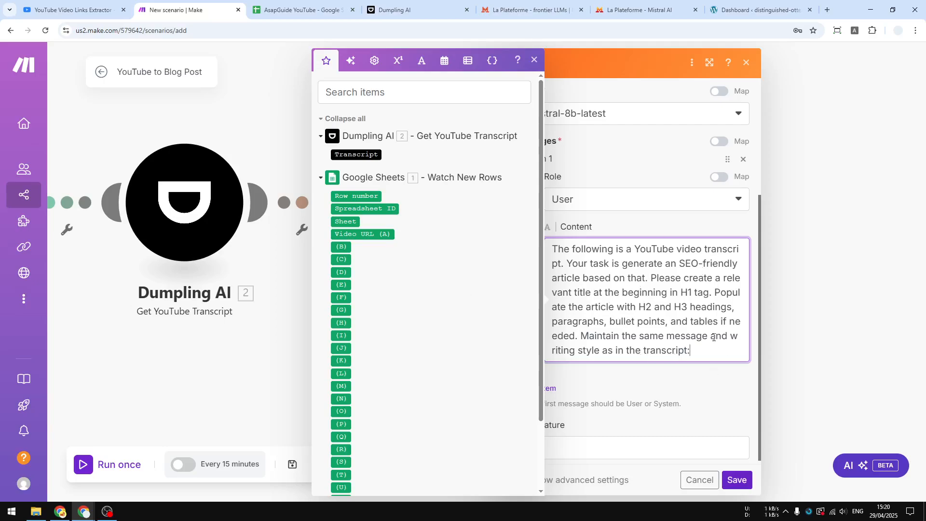
{"action": "key", "text": "Return"}
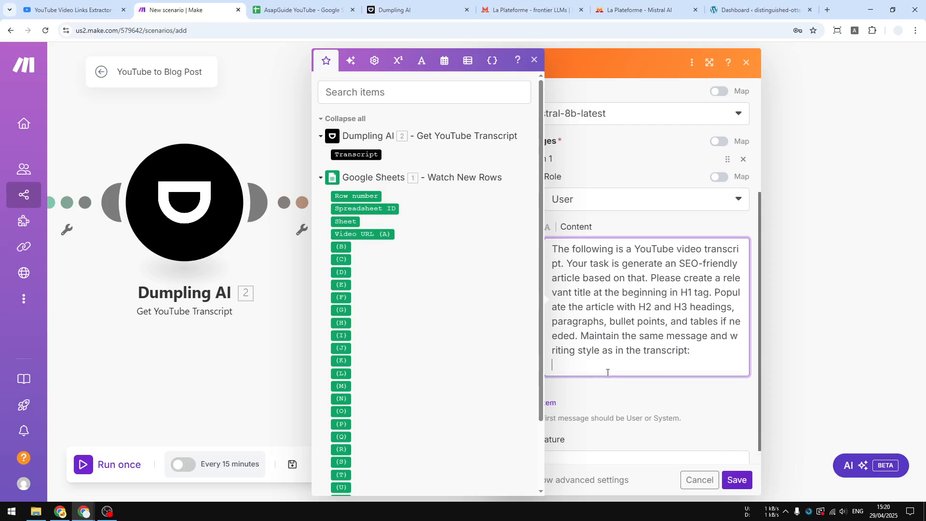
{"action": "left_click", "coordinate": [348, 155]}
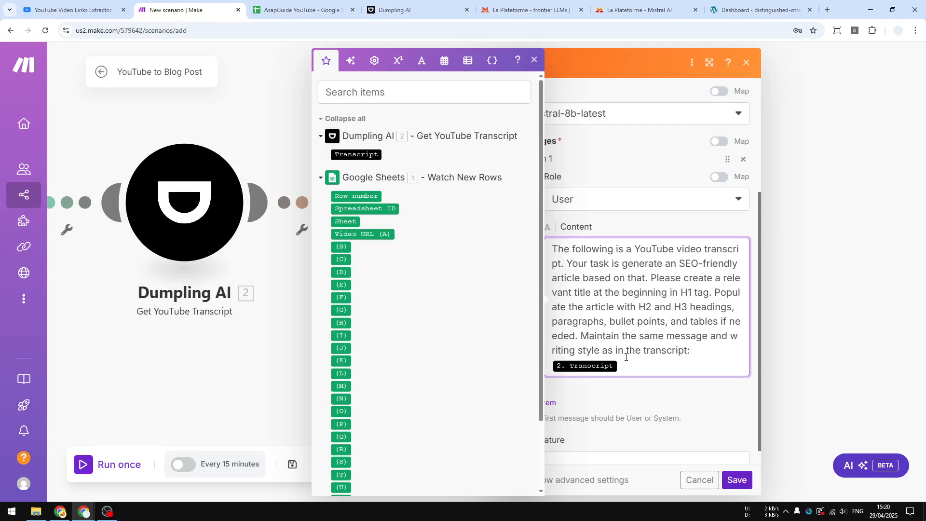
{"action": "scroll", "coordinate": [658, 322], "scroll_direction": "down", "scroll_amount": 1}
{"action": "left_click", "coordinate": [687, 375]}
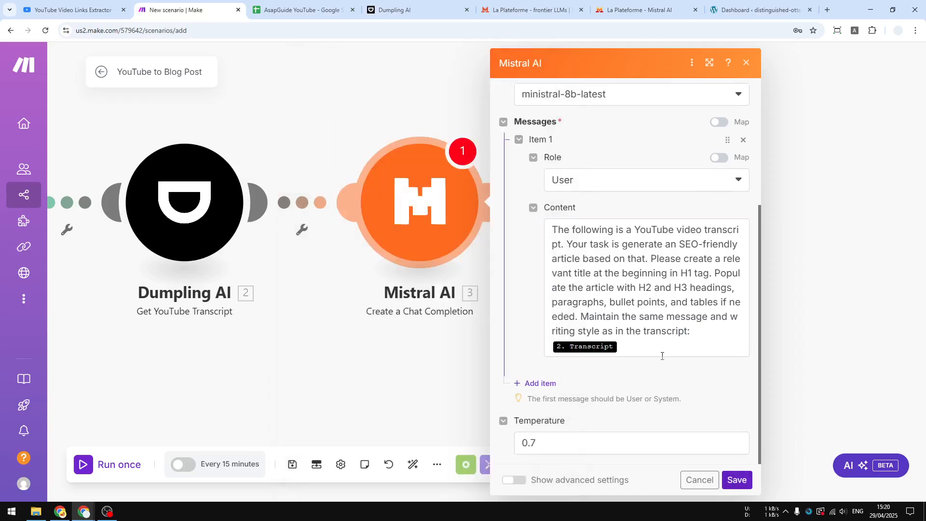
{"action": "scroll", "coordinate": [660, 332], "scroll_direction": "up", "scroll_amount": 3}
{"action": "scroll", "coordinate": [660, 309], "scroll_direction": "up", "scroll_amount": 1}
{"action": "scroll", "coordinate": [649, 248], "scroll_direction": "down", "scroll_amount": 4}
{"action": "left_click", "coordinate": [738, 480]}
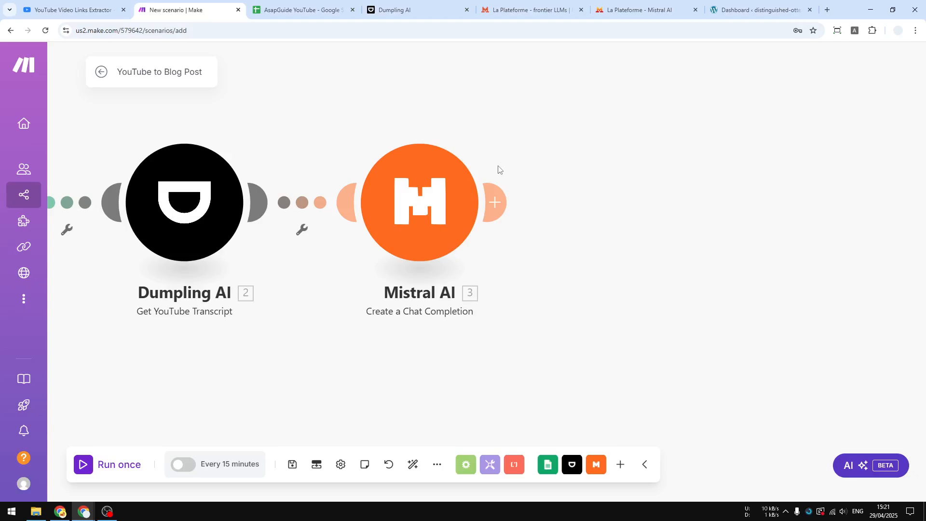
View the WordPress dashboard, return to the Make scenario, and add a Markdown to HTML module after Mistral AI.
{"action": "left_click", "coordinate": [754, 10]}
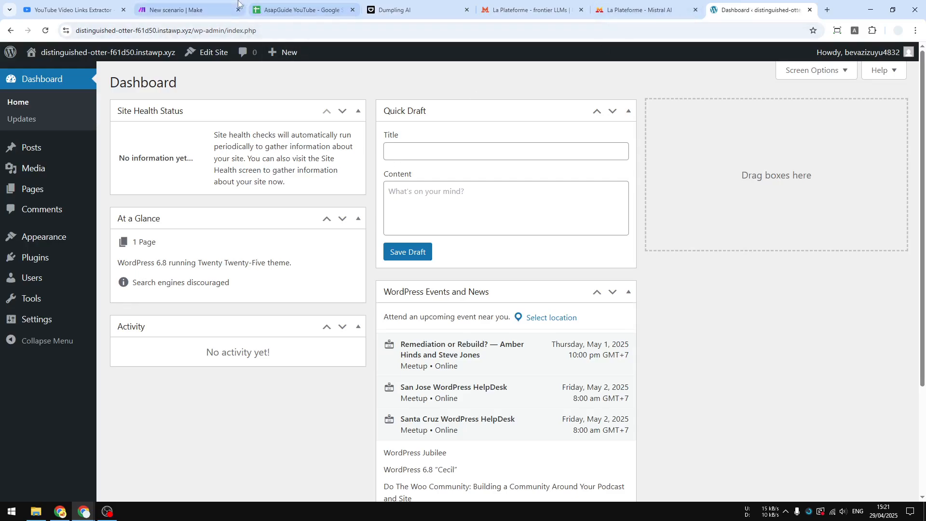
{"action": "left_click", "coordinate": [189, 11]}
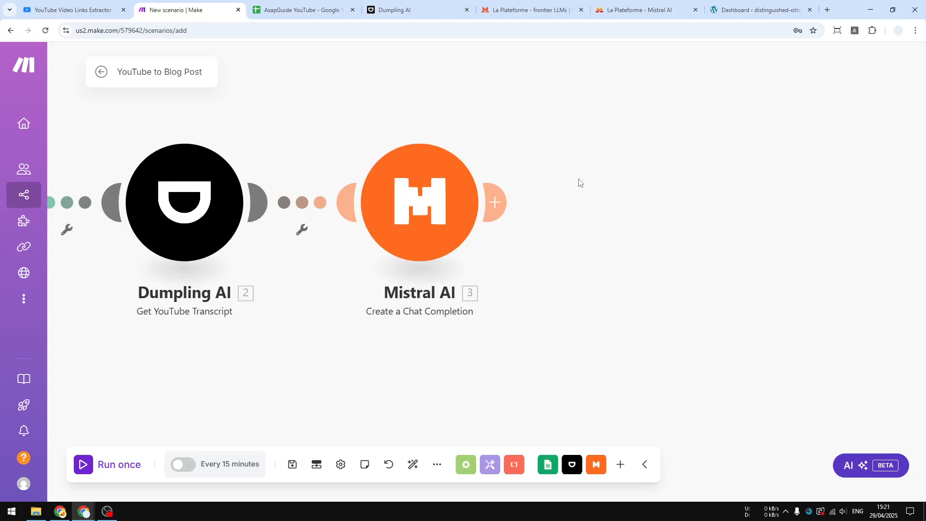
{"action": "left_click", "coordinate": [495, 201]}
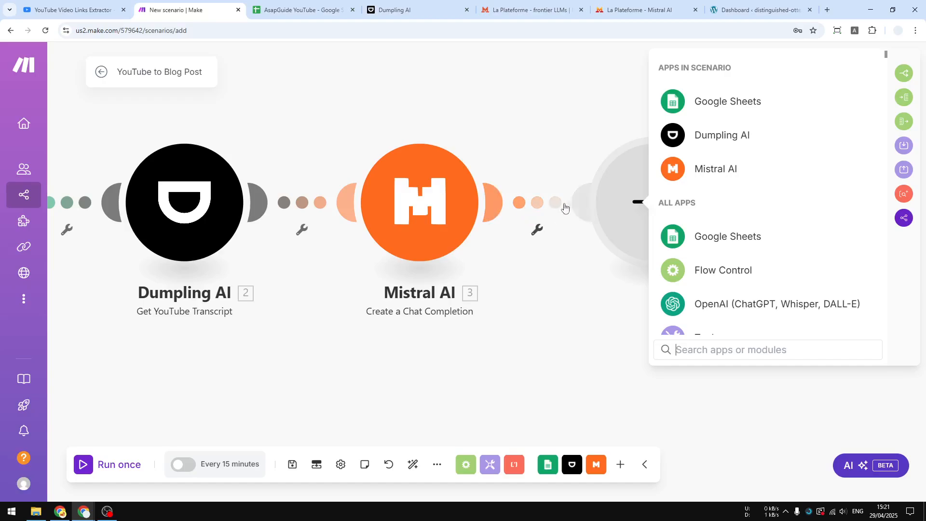
{"action": "type", "text": "Markdown"}
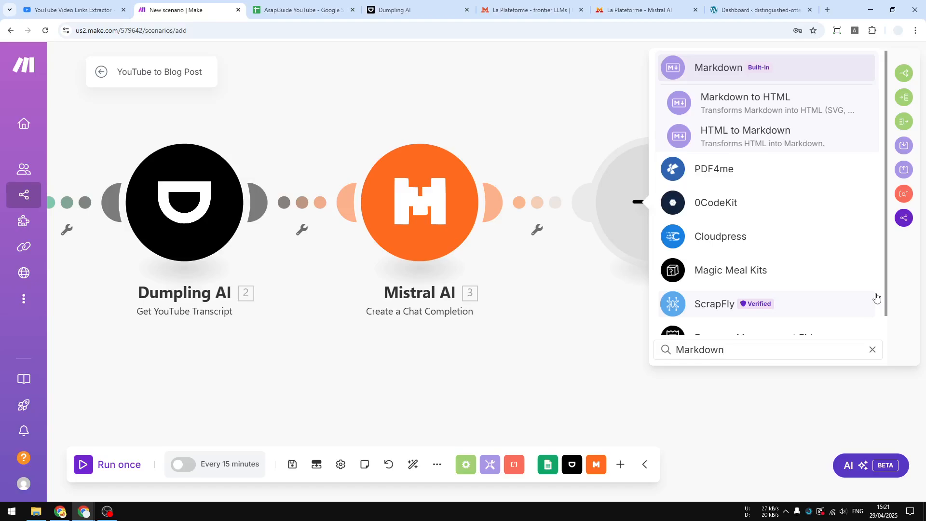
{"action": "left_click", "coordinate": [777, 108]}
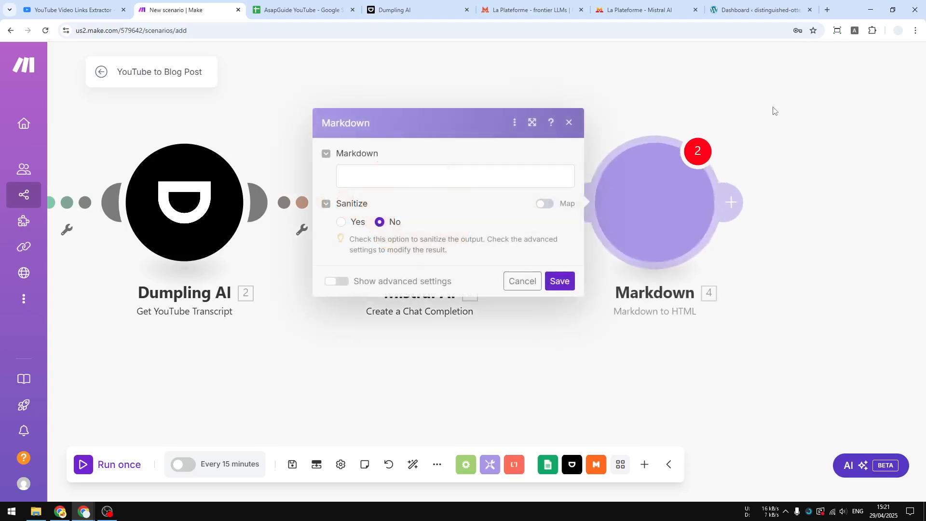
Map Mistral AI's Choices[] Message Content into the Markdown field and save the Markdown module.
{"action": "left_click", "coordinate": [376, 176]}
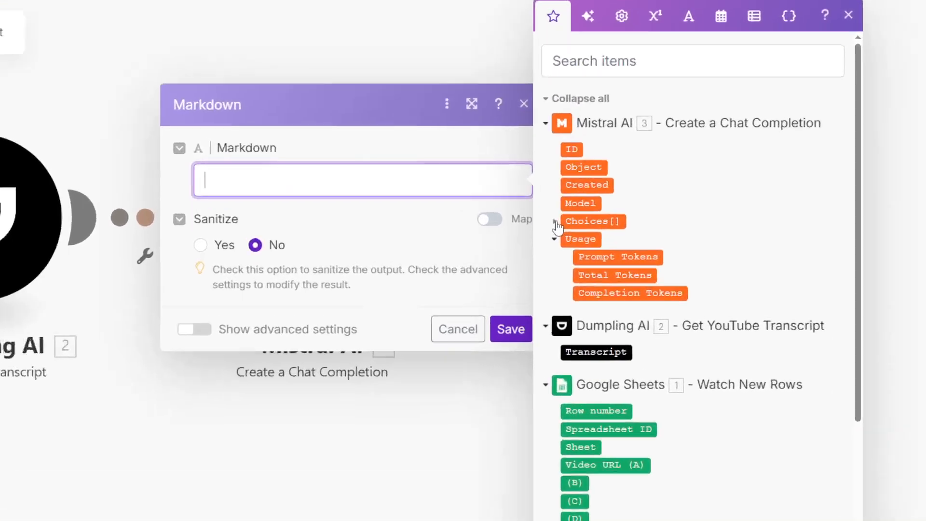
{"action": "left_click", "coordinate": [592, 207]}
{"action": "left_click", "coordinate": [473, 263]}
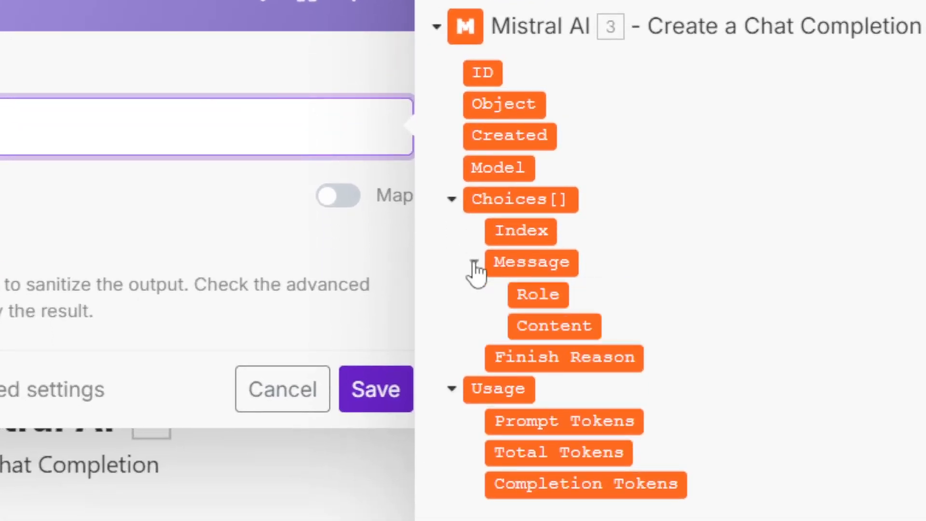
{"action": "left_click", "coordinate": [558, 327]}
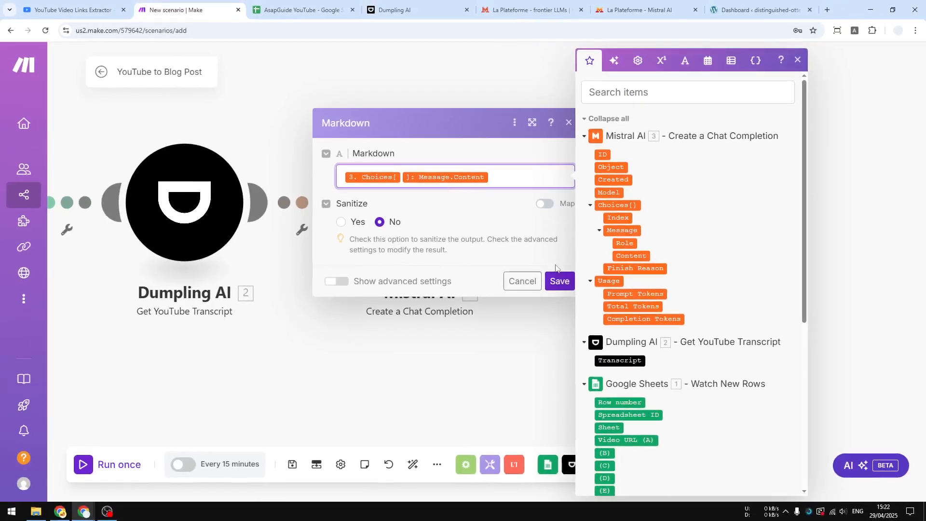
{"action": "left_click", "coordinate": [559, 281]}
Reopen the Mistral AI module and review the prompt's instruction about the H1 title.
{"action": "left_click_drag", "start_coordinate": [815, 321], "coordinate": [610, 320]}
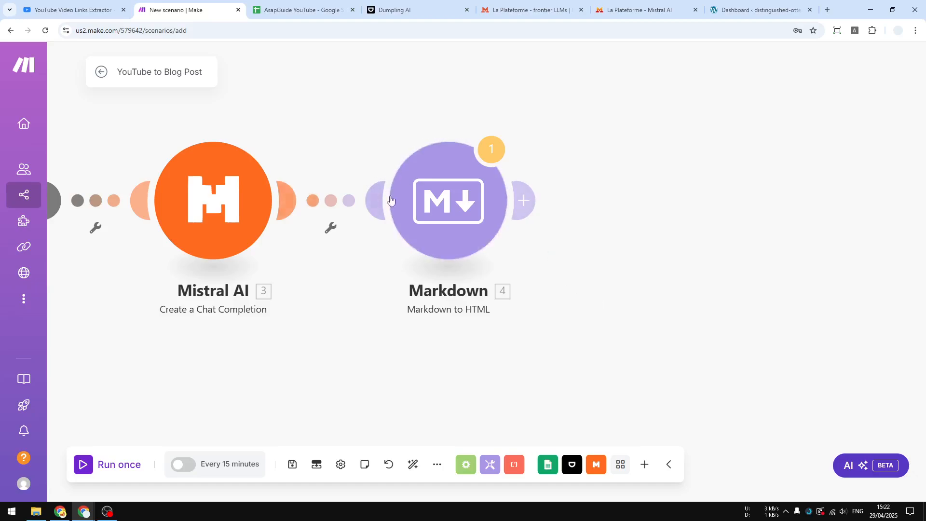
{"action": "left_click", "coordinate": [212, 212]}
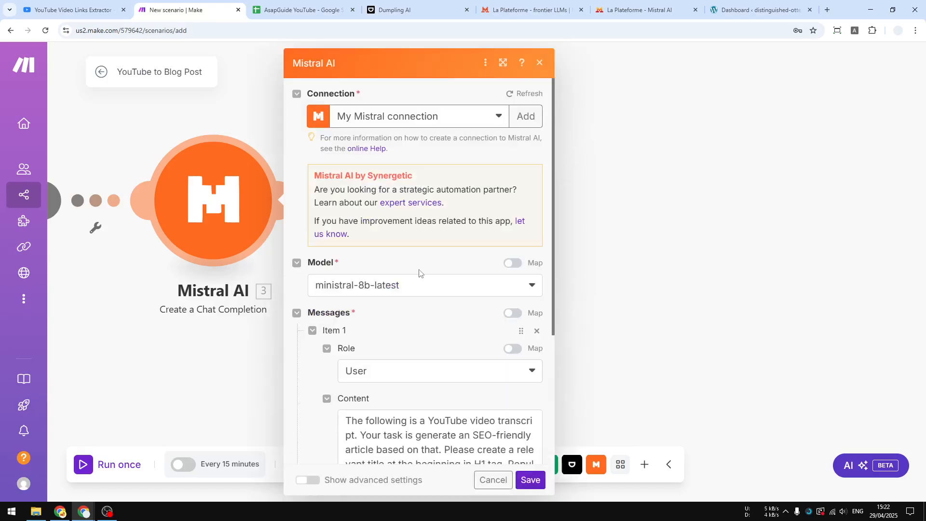
{"action": "scroll", "coordinate": [463, 337], "scroll_direction": "down", "scroll_amount": 4}
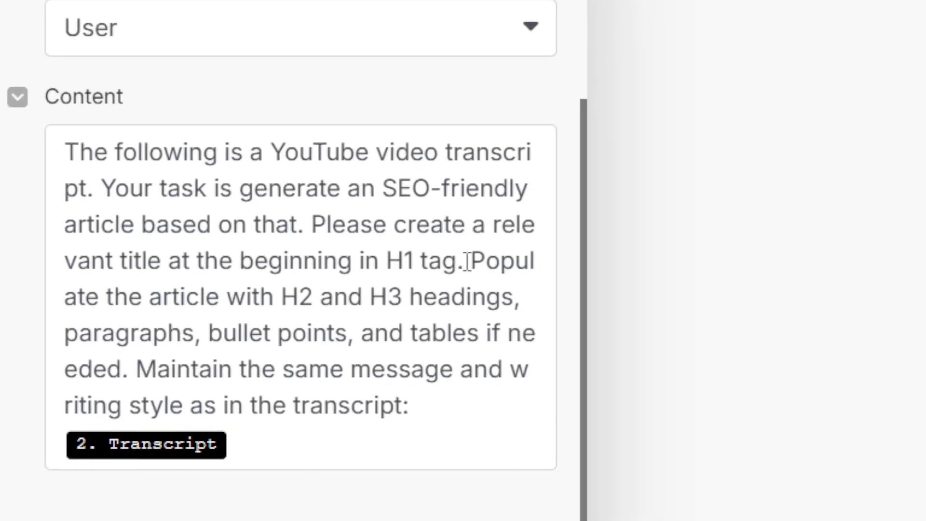
{"action": "left_click_drag", "start_coordinate": [505, 271], "coordinate": [440, 224]}
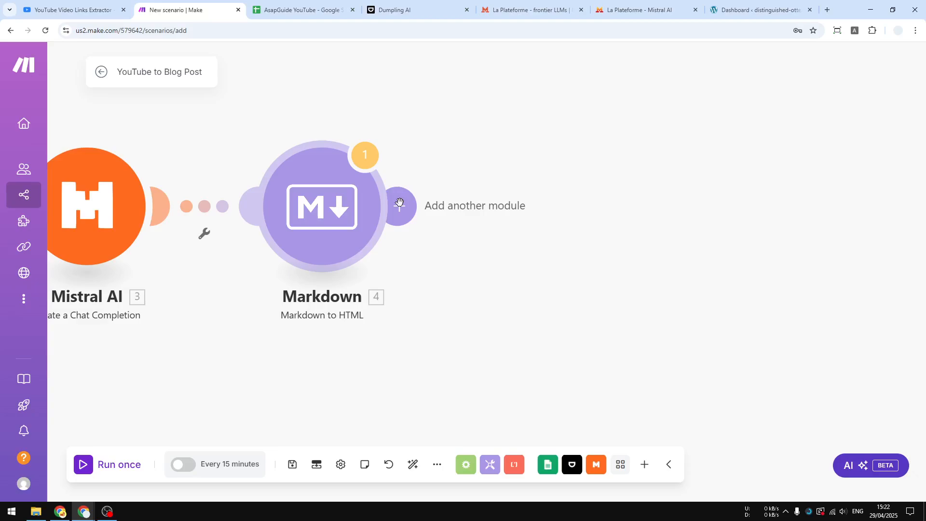
Add a Text parser Match pattern module after the Markdown module.
{"action": "left_click", "coordinate": [399, 203]}
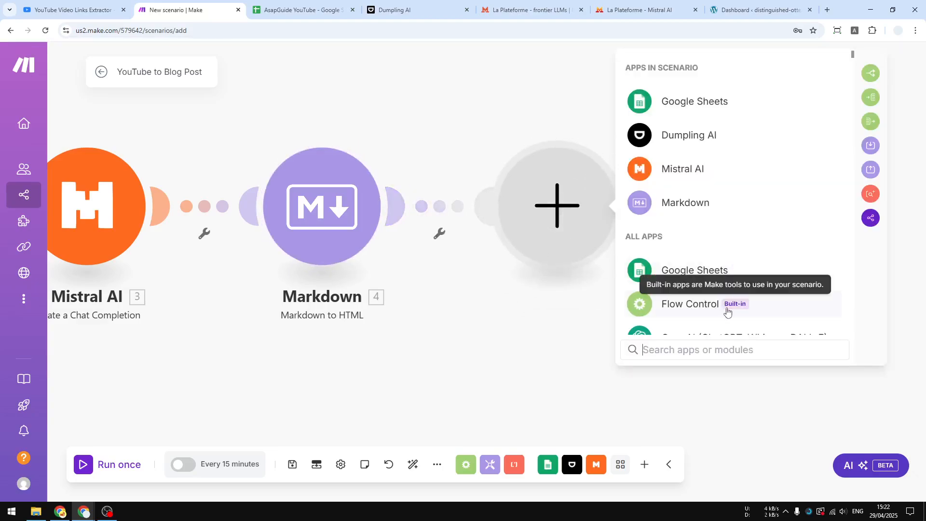
{"action": "type", "text": "text "}
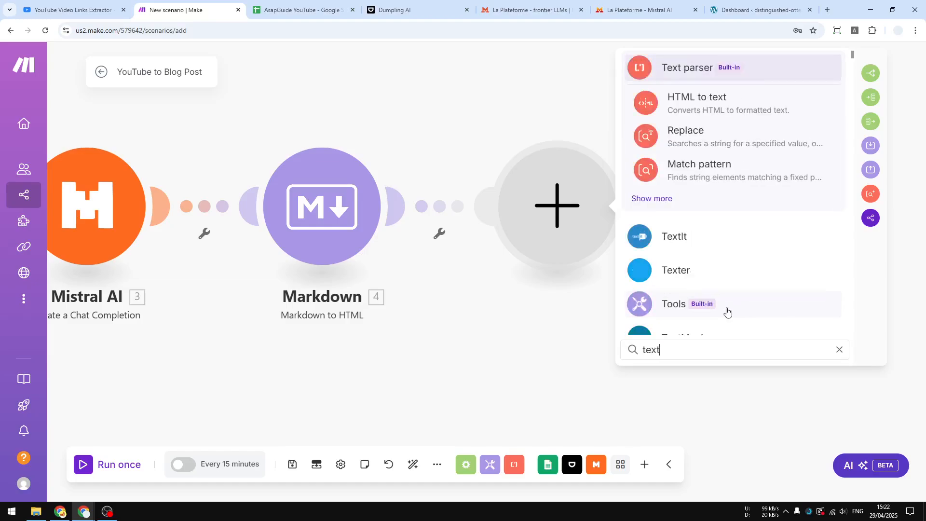
{"action": "type", "text": "parser"}
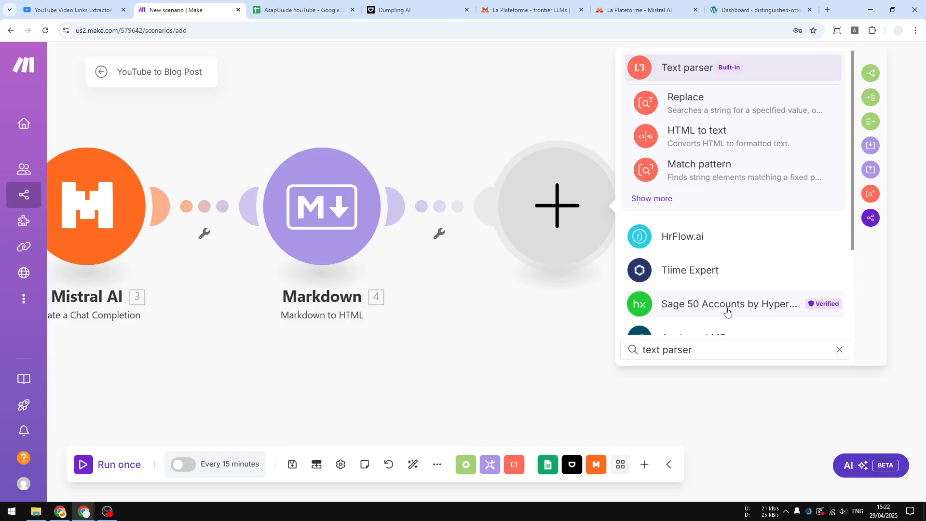
{"action": "left_click", "coordinate": [659, 207]}
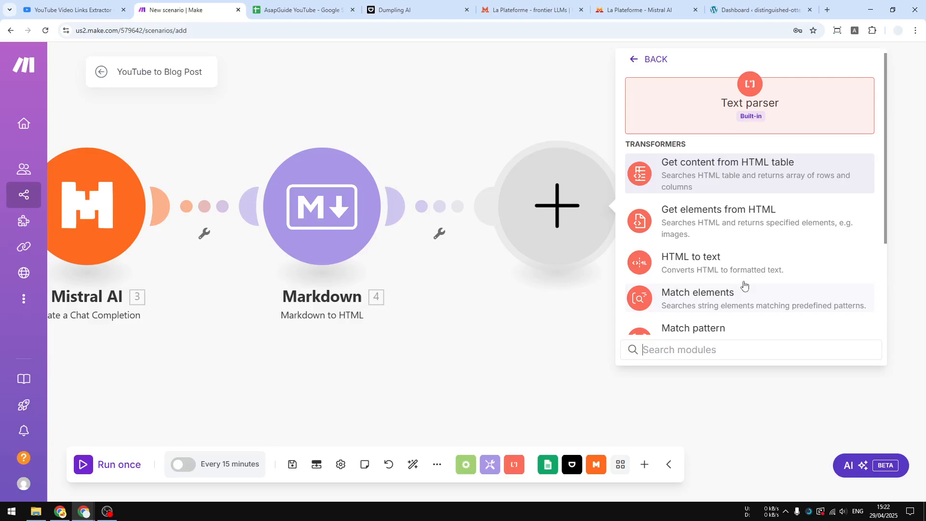
{"action": "scroll", "coordinate": [743, 285], "scroll_direction": "down", "scroll_amount": 1}
{"action": "scroll", "coordinate": [700, 289], "scroll_direction": "down", "scroll_amount": 1}
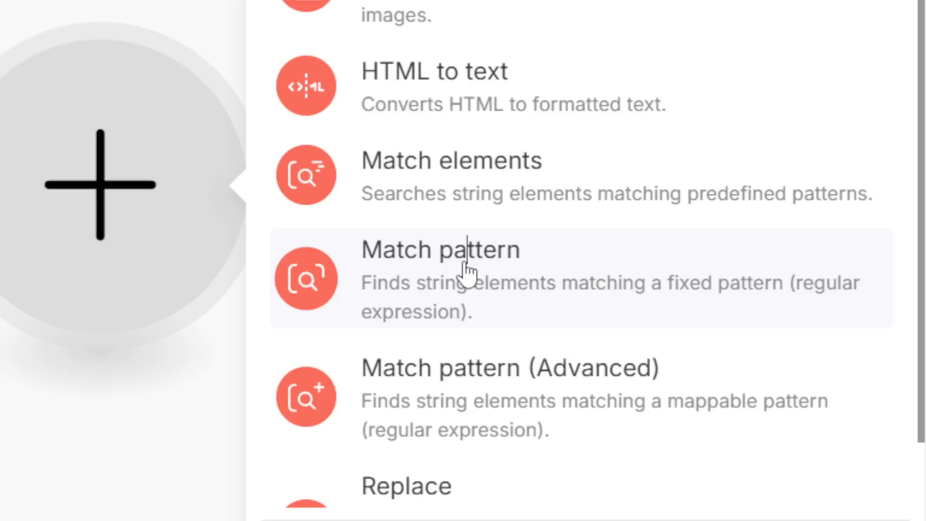
{"action": "left_click", "coordinate": [466, 272]}
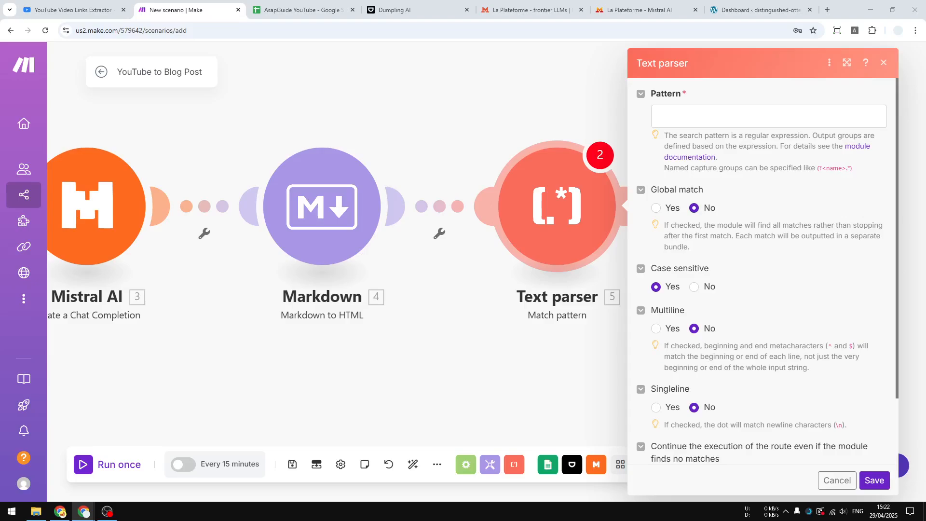
Set the Text parser pattern to <h1 id="[^"]*">(.*?)</h1> and set Case sensitive to No.
{"action": "left_click", "coordinate": [688, 112]}
{"action": "right_click", "coordinate": [689, 113]}
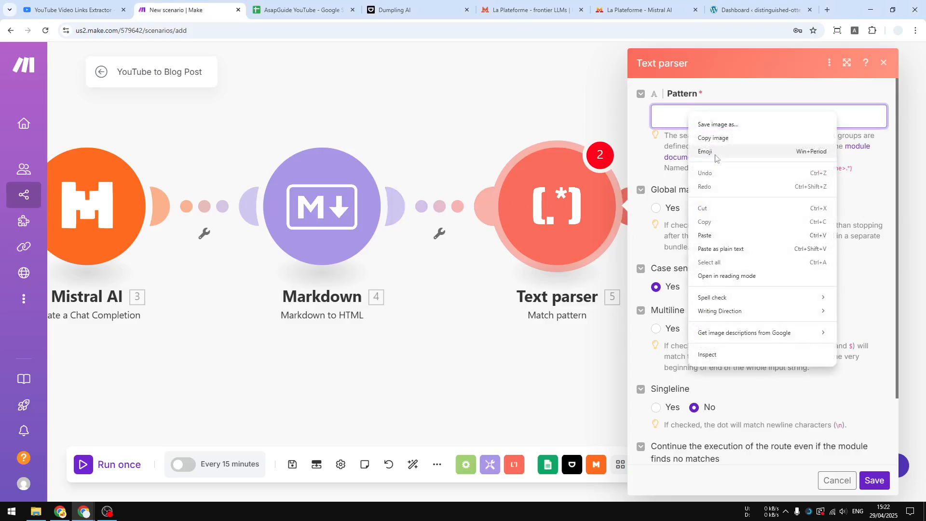
{"action": "left_click", "coordinate": [718, 235]}
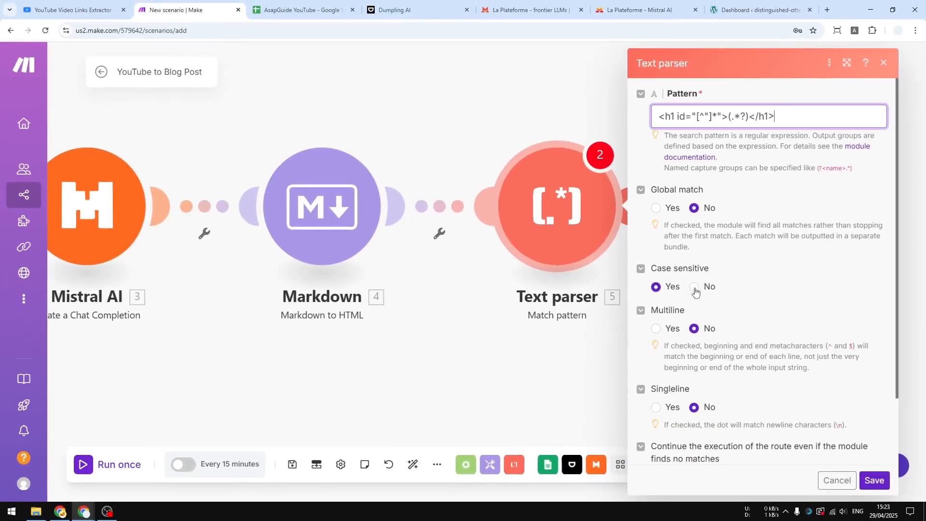
{"action": "left_click", "coordinate": [694, 287]}
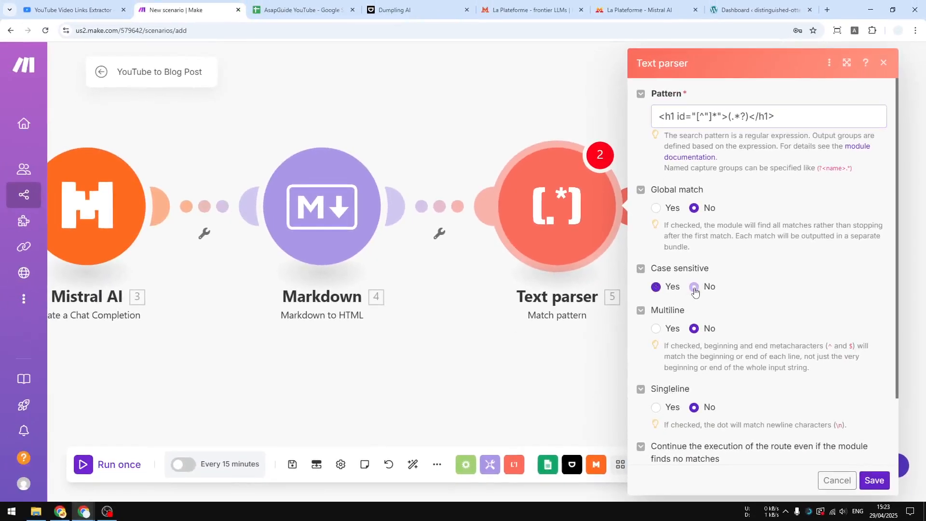
Map the Markdown module's HTML output into the Text parser's Text field.
{"action": "scroll", "coordinate": [806, 260], "scroll_direction": "down", "scroll_amount": 2}
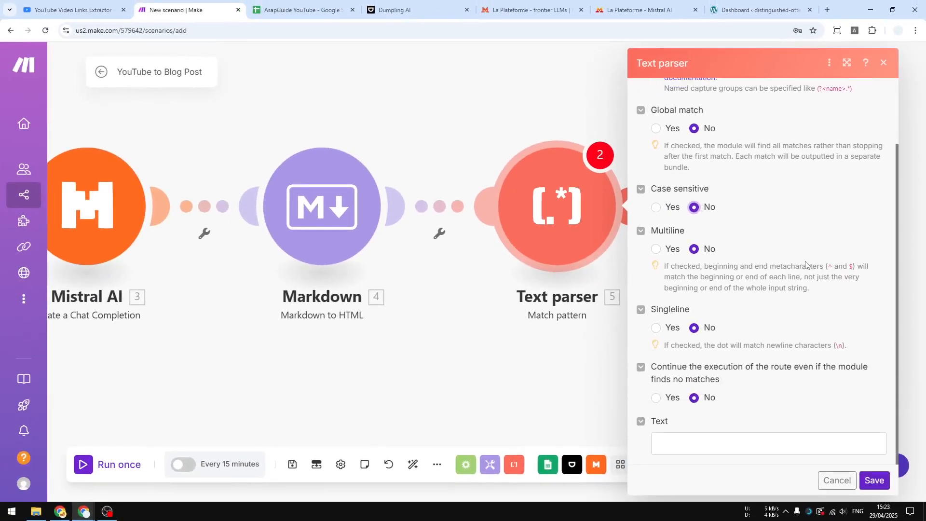
{"action": "left_click", "coordinate": [691, 443]}
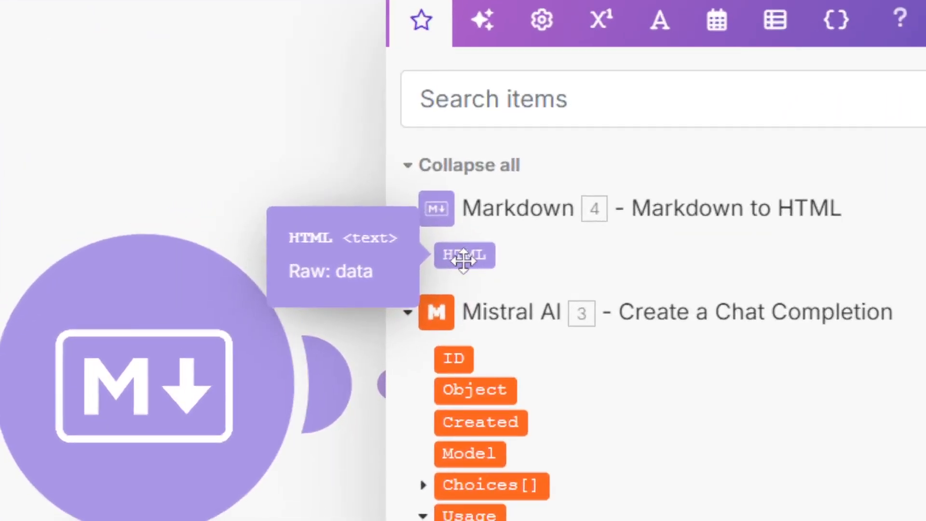
{"action": "left_click", "coordinate": [464, 261]}
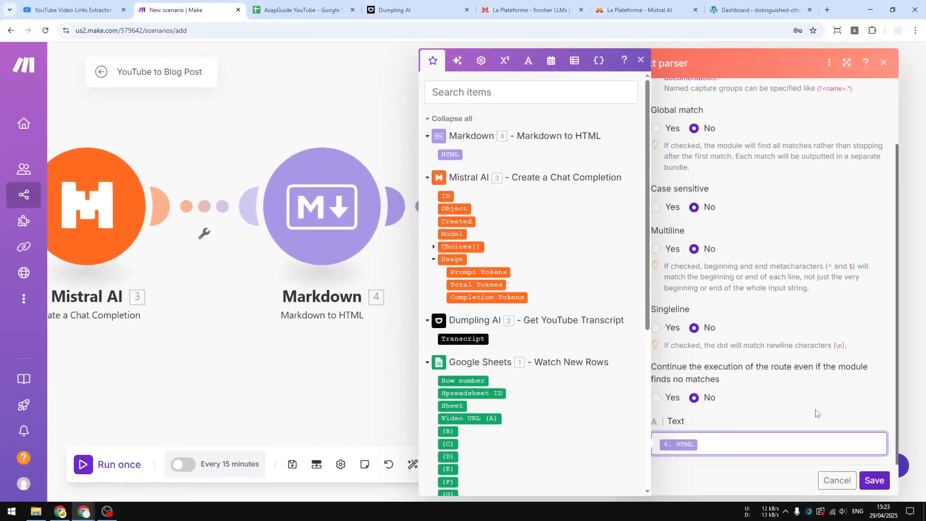
Save the Text parser module's settings.
{"action": "left_click", "coordinate": [815, 413]}
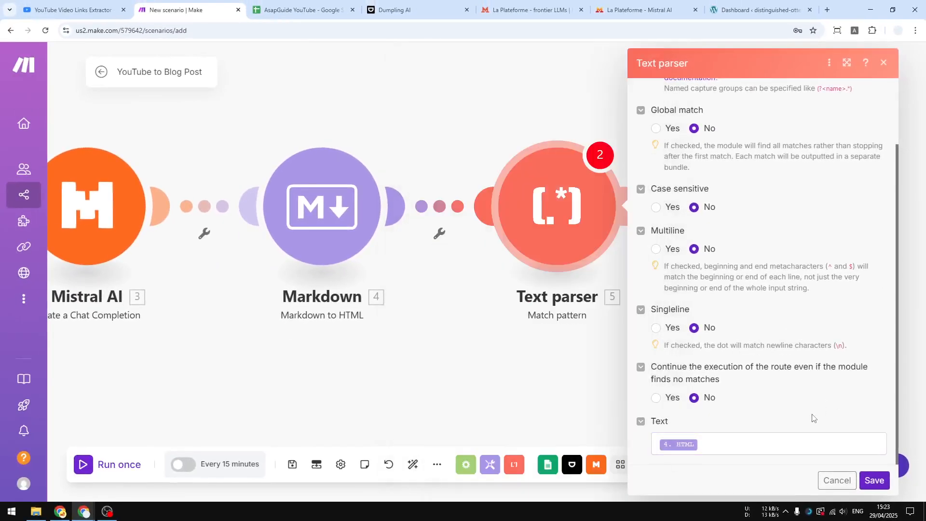
{"action": "left_click", "coordinate": [875, 480]}
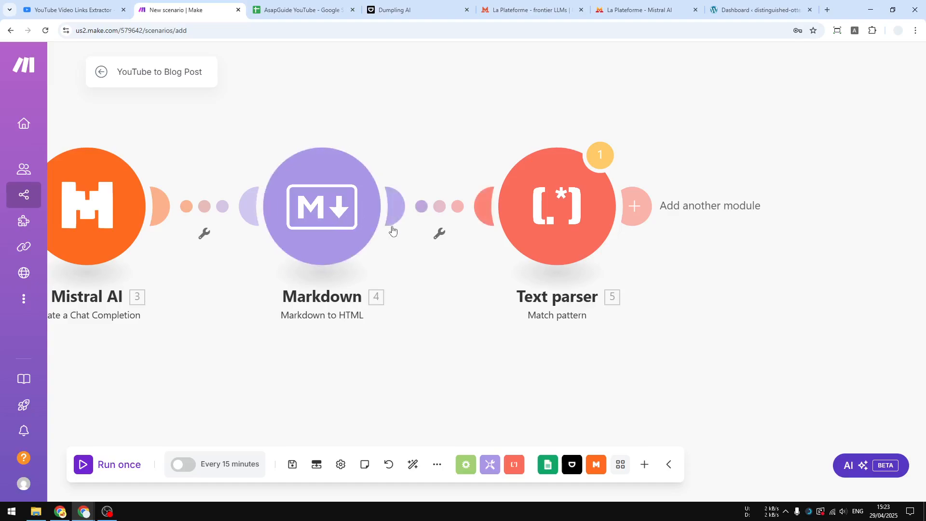
{"action": "left_click_drag", "start_coordinate": [802, 290], "coordinate": [567, 278]}
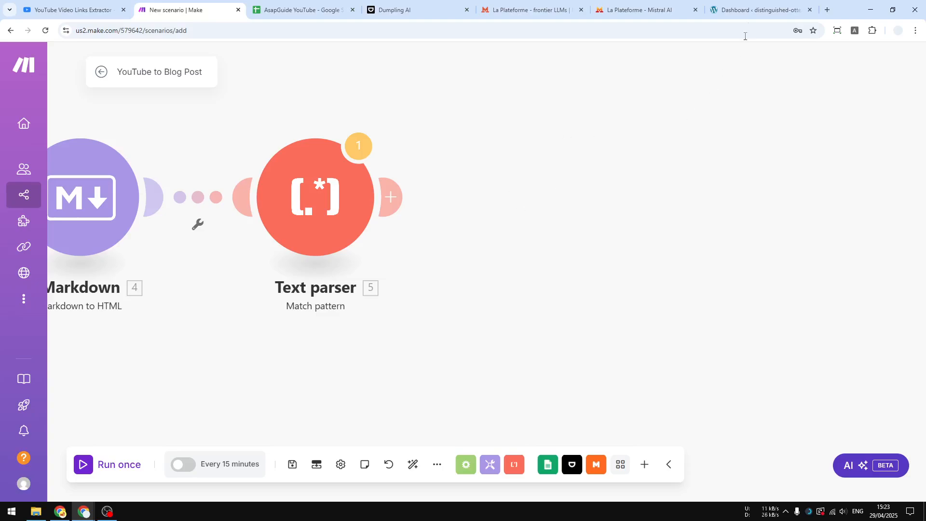
Switch to the WordPress dashboard, search for the Make Connector plugin, then install and activate it.
{"action": "left_click", "coordinate": [758, 6]}
{"action": "mouse_move", "coordinate": [27, 261]}
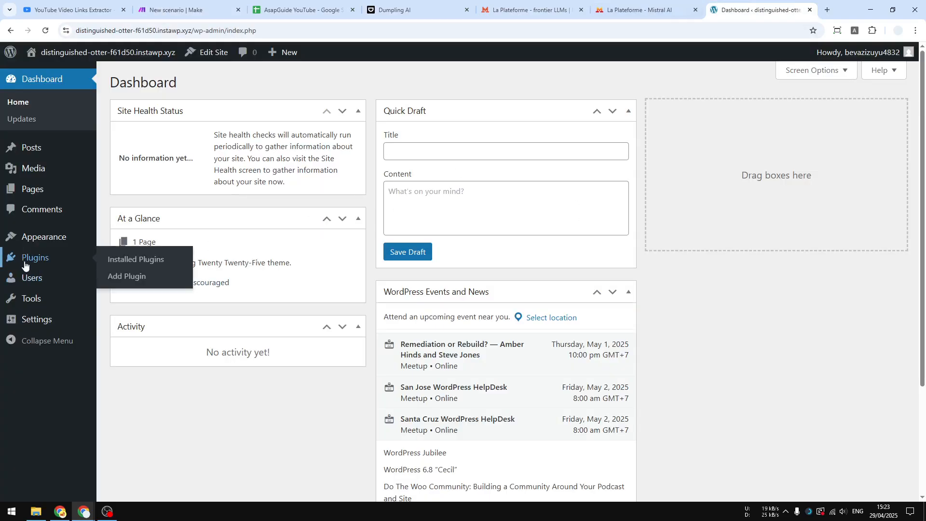
{"action": "left_click", "coordinate": [134, 277]}
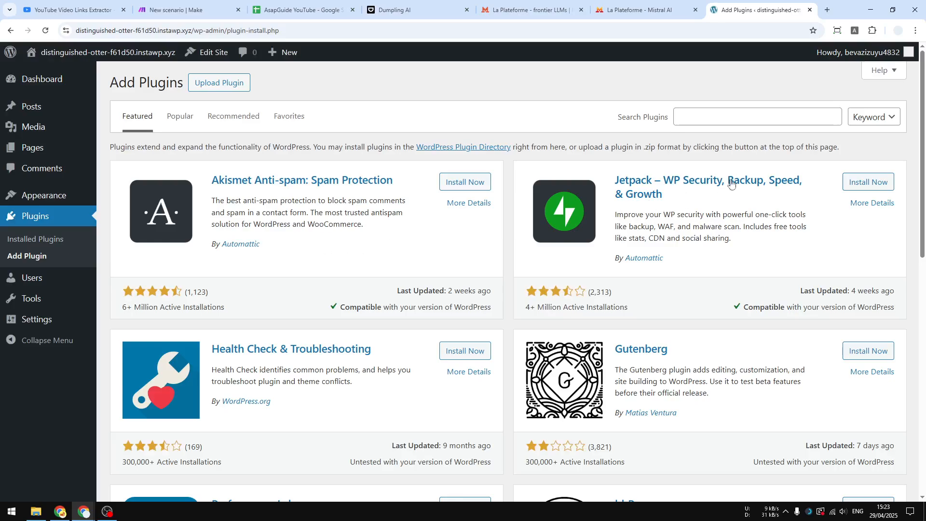
{"action": "left_click", "coordinate": [733, 124]}
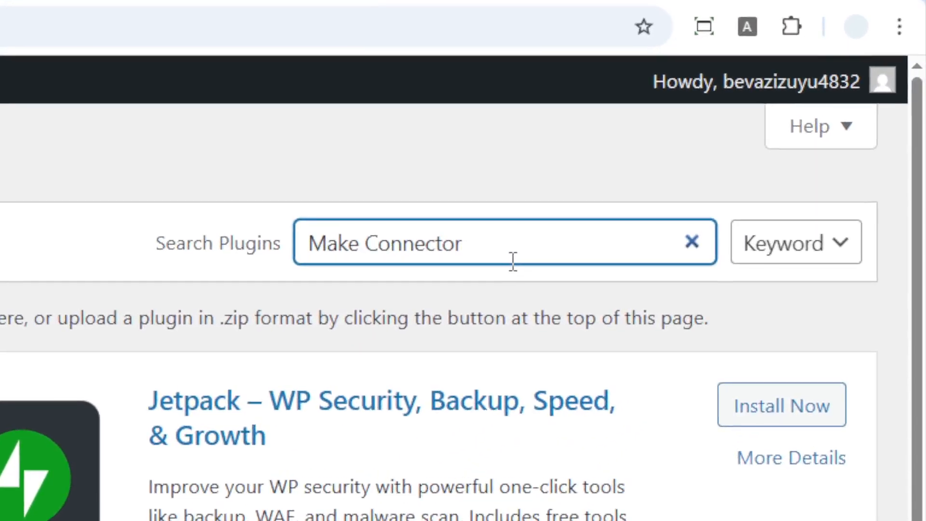
{"action": "key", "text": "Return"}
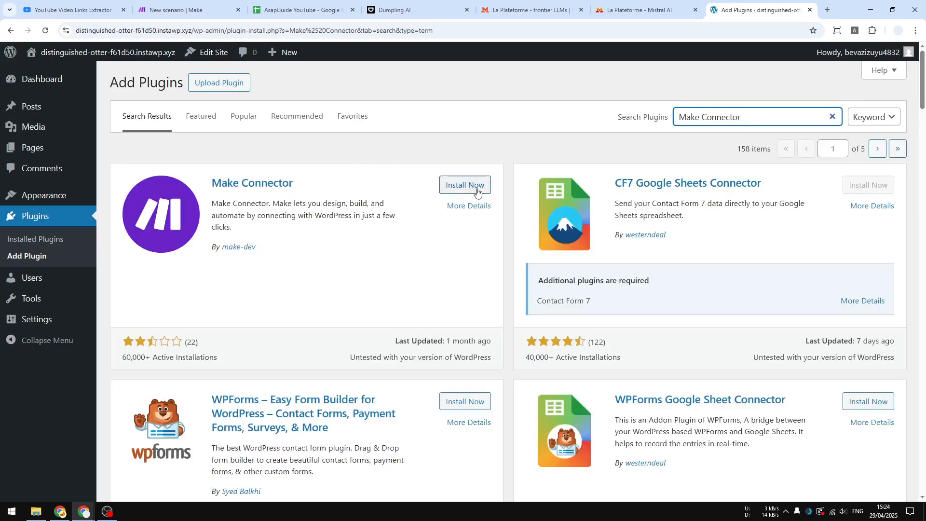
{"action": "left_click", "coordinate": [475, 184]}
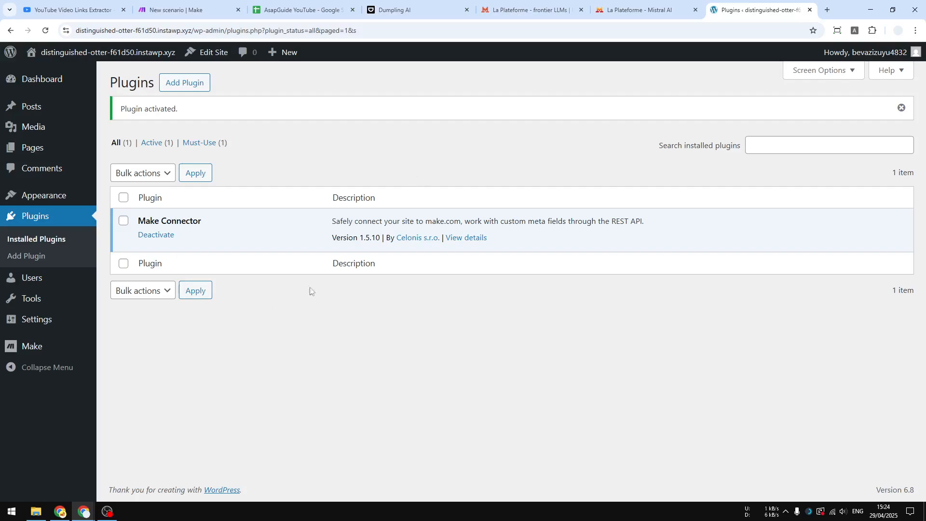
Open the Make plugin's page in WordPress and copy its API key.
{"action": "mouse_move", "coordinate": [44, 354]}
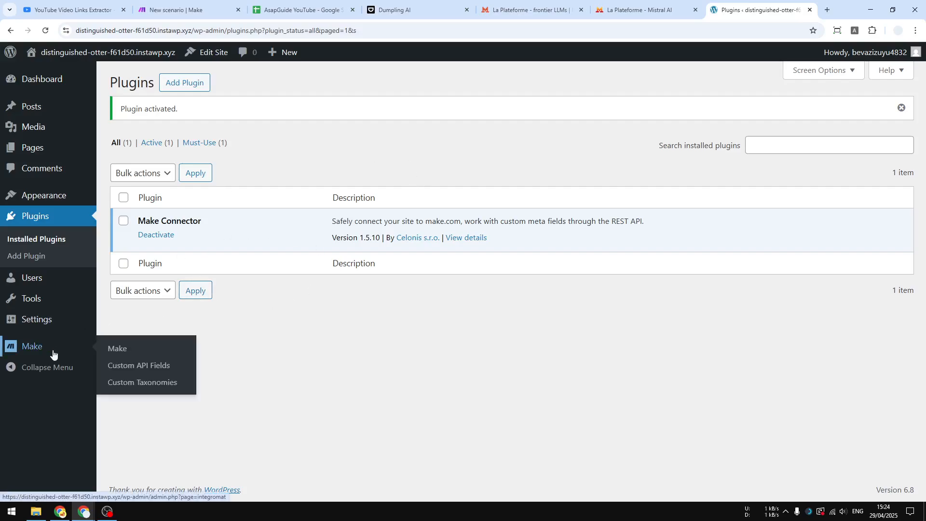
{"action": "left_click", "coordinate": [143, 350]}
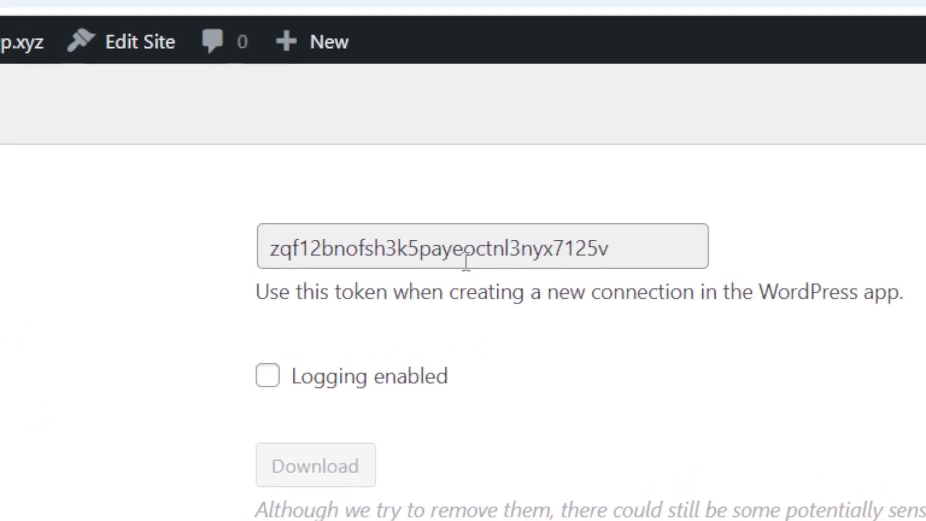
{"action": "double_click", "coordinate": [343, 138]}
{"action": "right_click", "coordinate": [466, 261]}
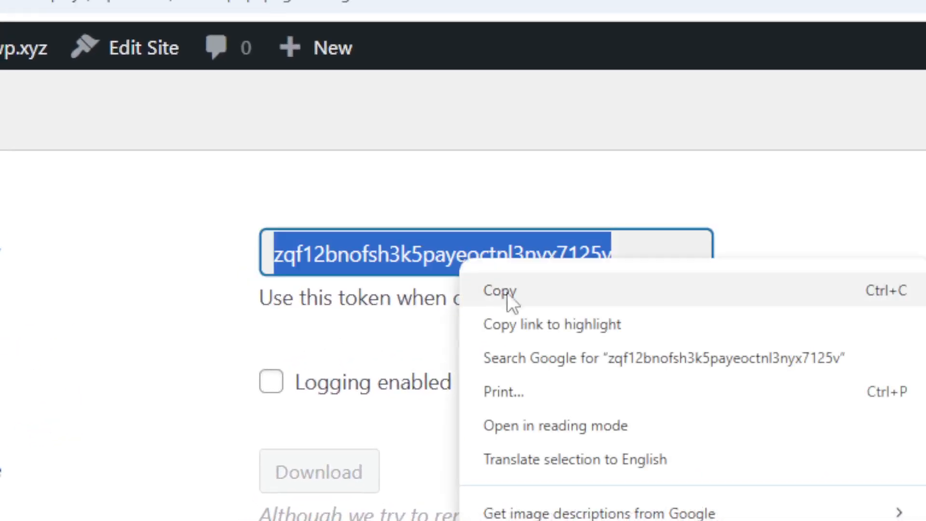
{"action": "left_click", "coordinate": [550, 288]}
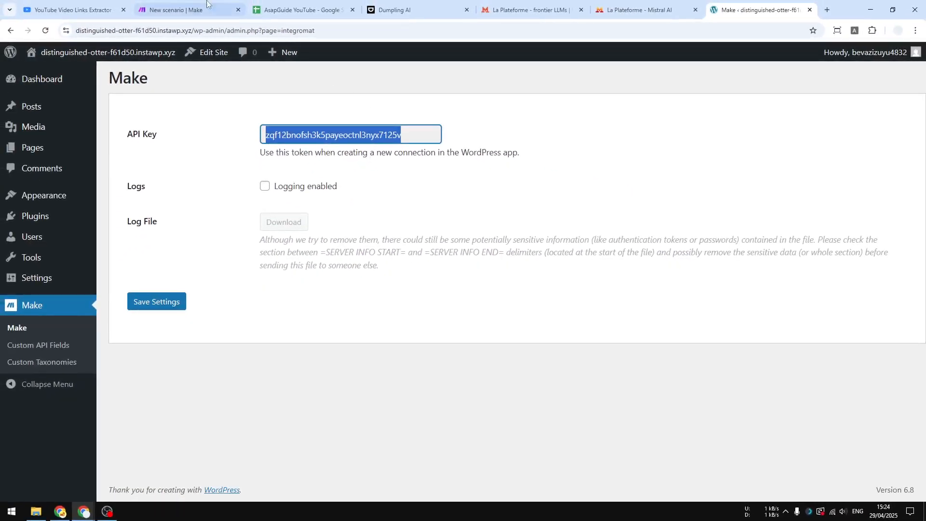
Switch back to the Make scenario and try to add a WordPress Create a Post module after the Text parser module.
{"action": "left_click", "coordinate": [168, 9]}
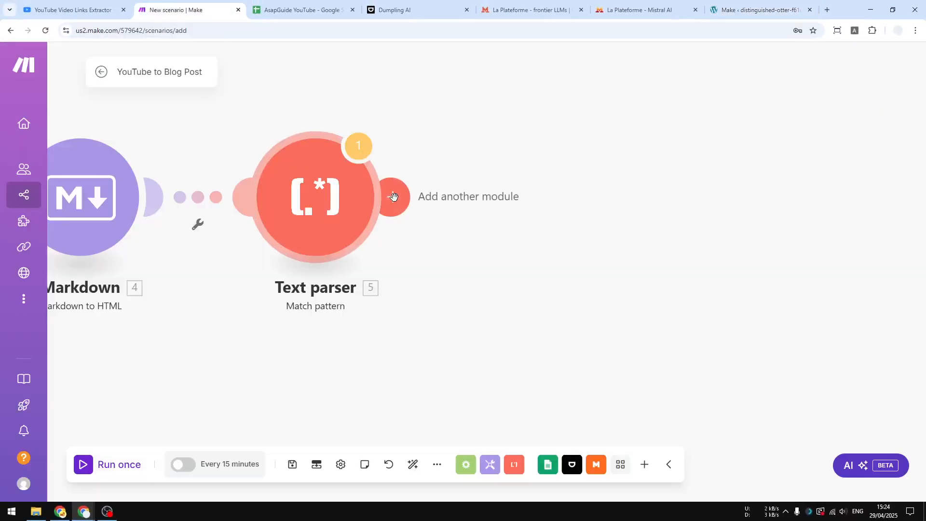
{"action": "left_click", "coordinate": [390, 196]}
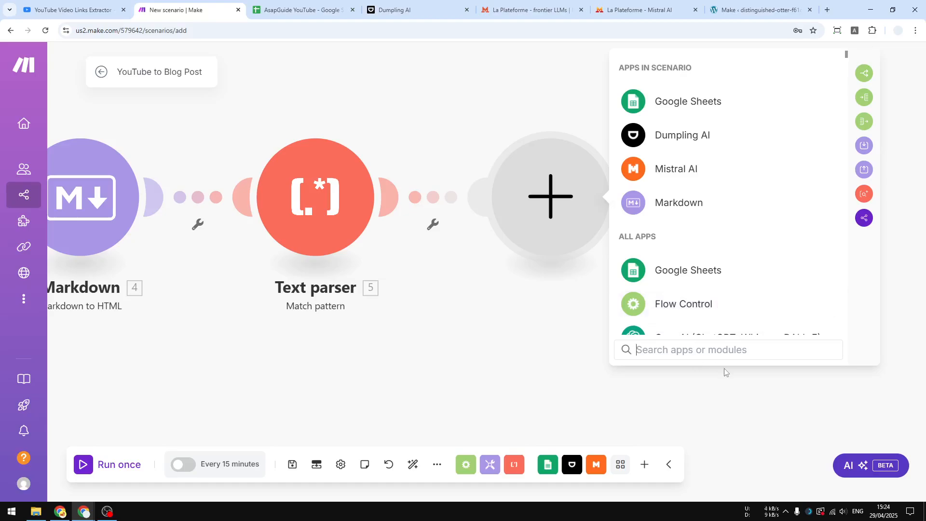
{"action": "type", "text": "wordpress"}
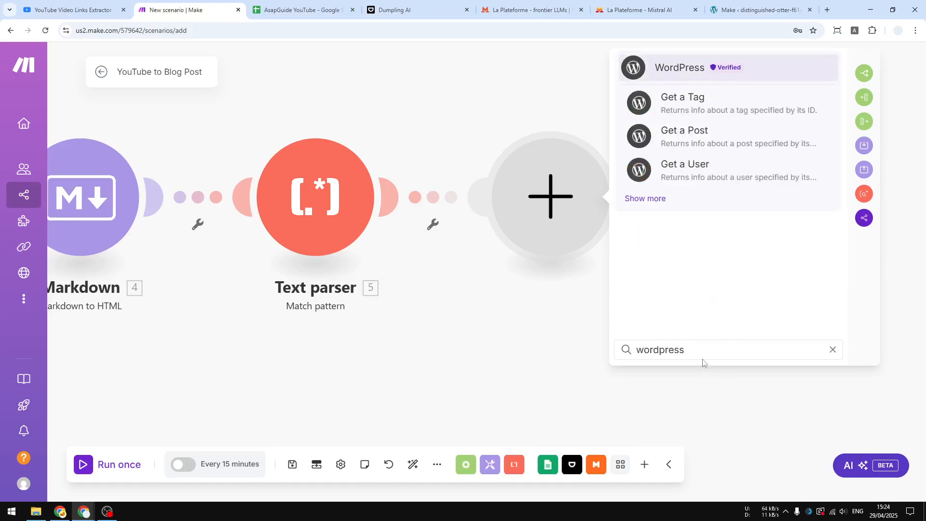
{"action": "left_click", "coordinate": [644, 198]}
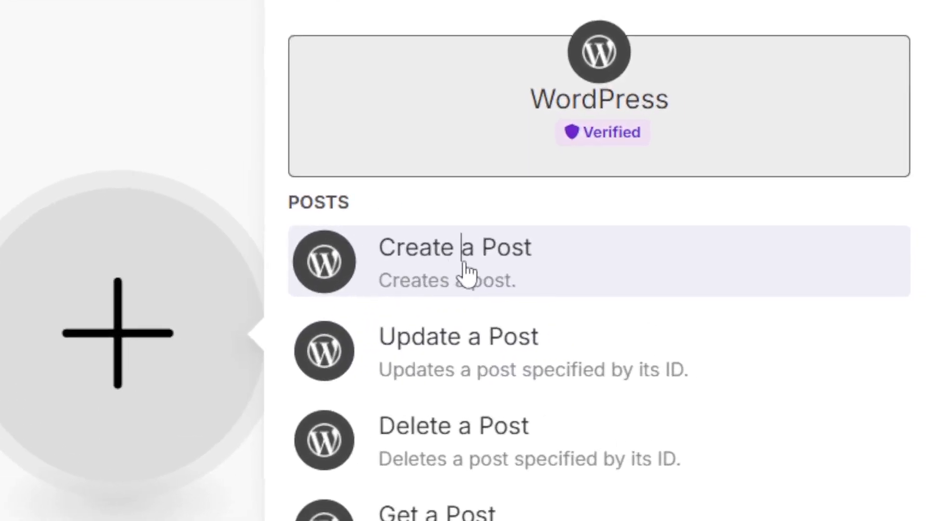
{"action": "left_click", "coordinate": [689, 169]}
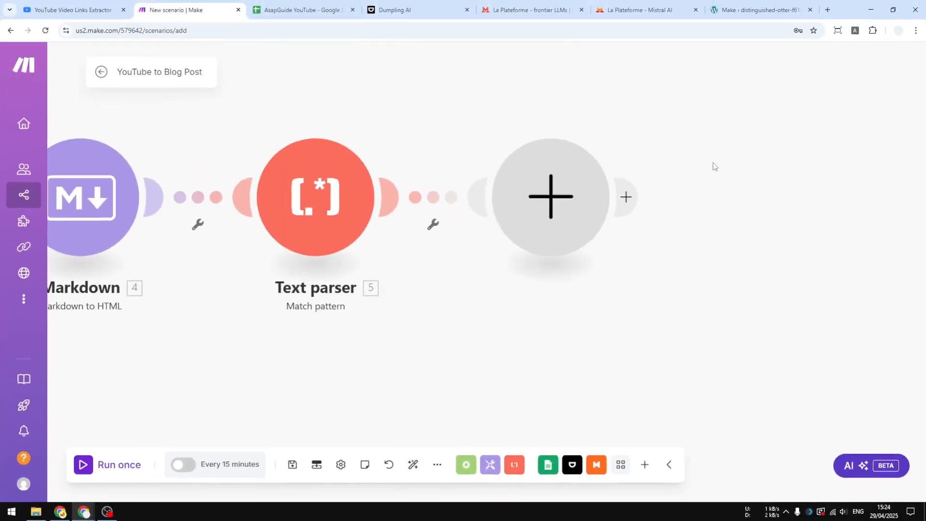
Try to assign WordPress Create a Post to the empty module after the Text parser.
{"action": "left_click", "coordinate": [567, 196]}
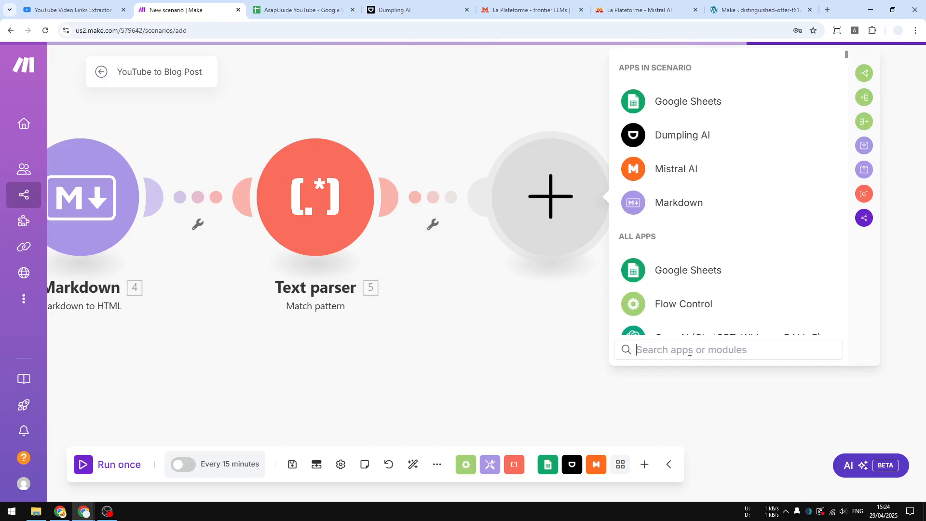
{"action": "type", "text": "wordpres"}
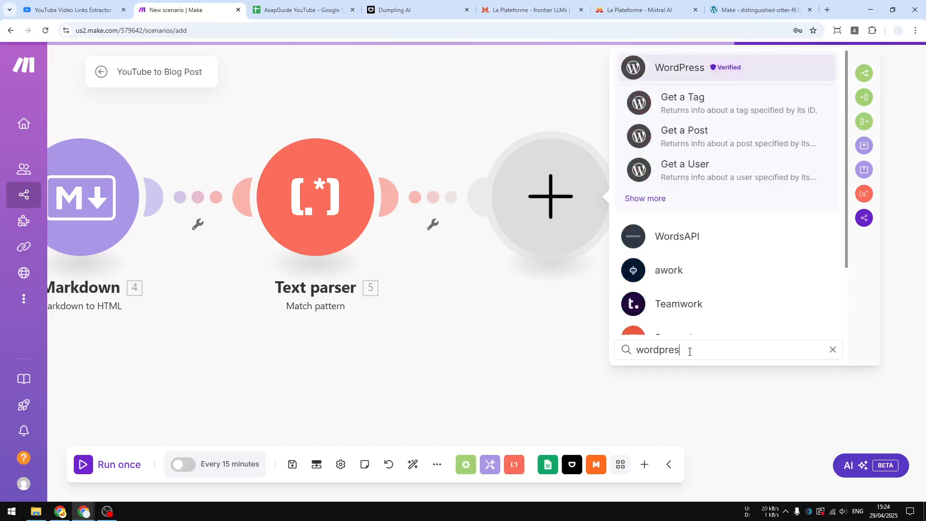
{"action": "type", "text": "s"}
{"action": "left_click", "coordinate": [645, 198]}
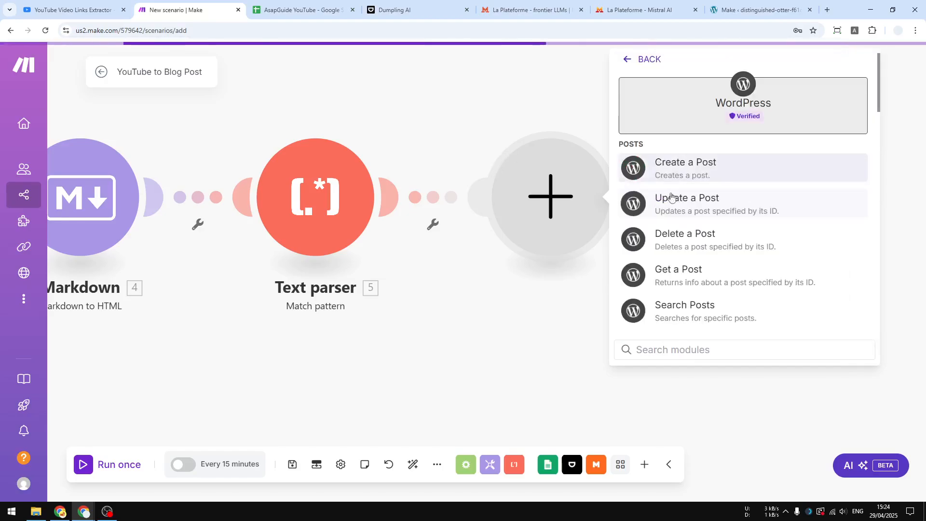
{"action": "left_click", "coordinate": [700, 170]}
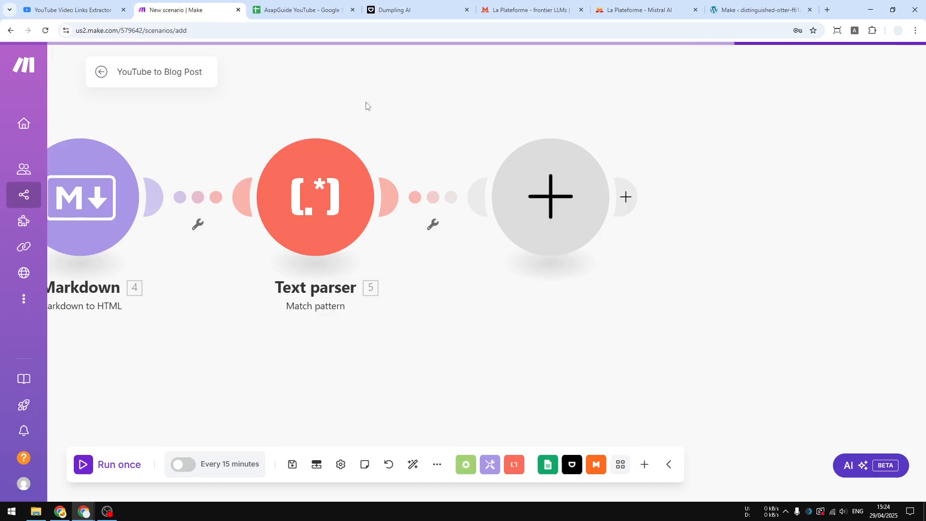
Set the empty module following the Text parser to WordPress Create a Post.
{"action": "left_click", "coordinate": [566, 196]}
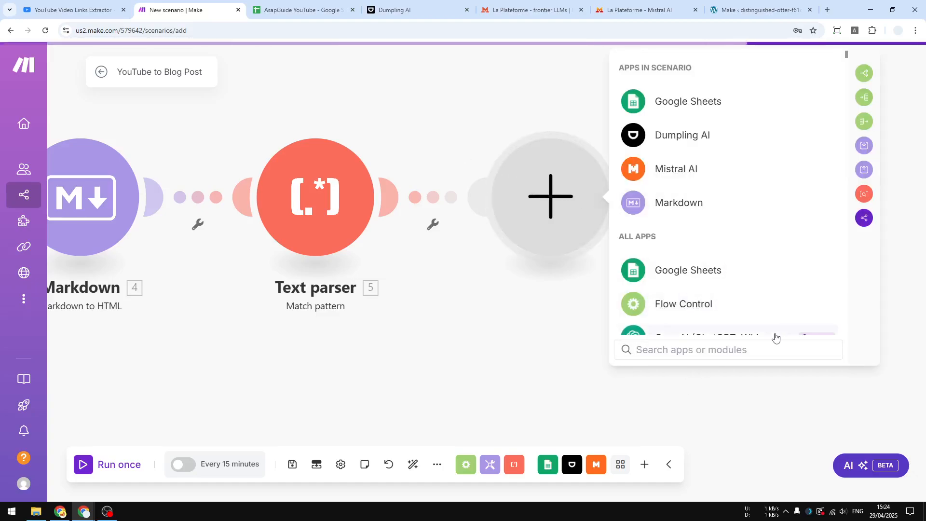
{"action": "type", "text": "wordpress"}
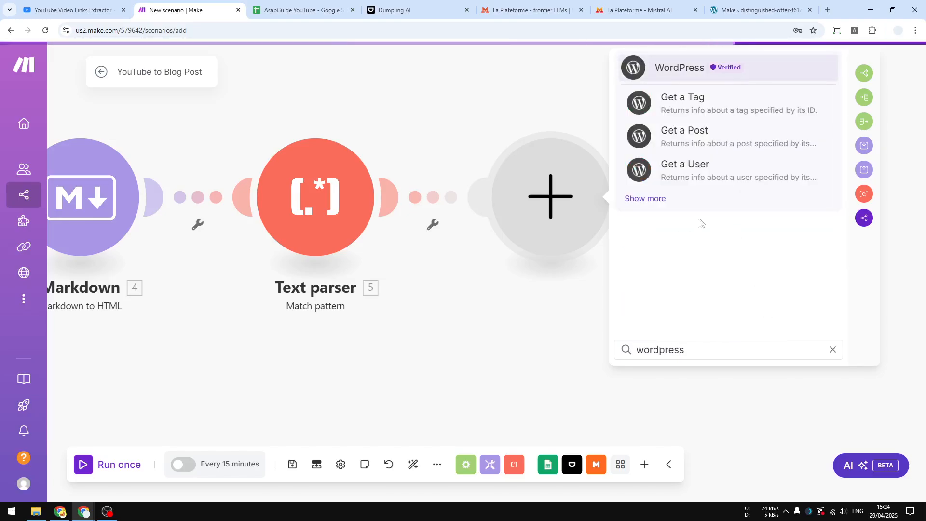
{"action": "left_click", "coordinate": [655, 200]}
{"action": "left_click", "coordinate": [690, 164]}
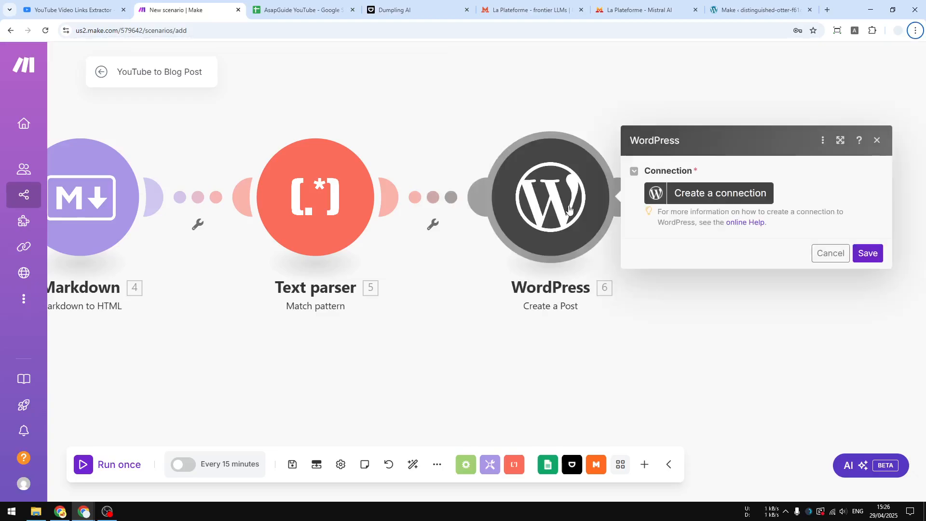
Start a new connection in the WordPress module and copy the site's link address from the WordPress admin.
{"action": "left_click", "coordinate": [729, 195]}
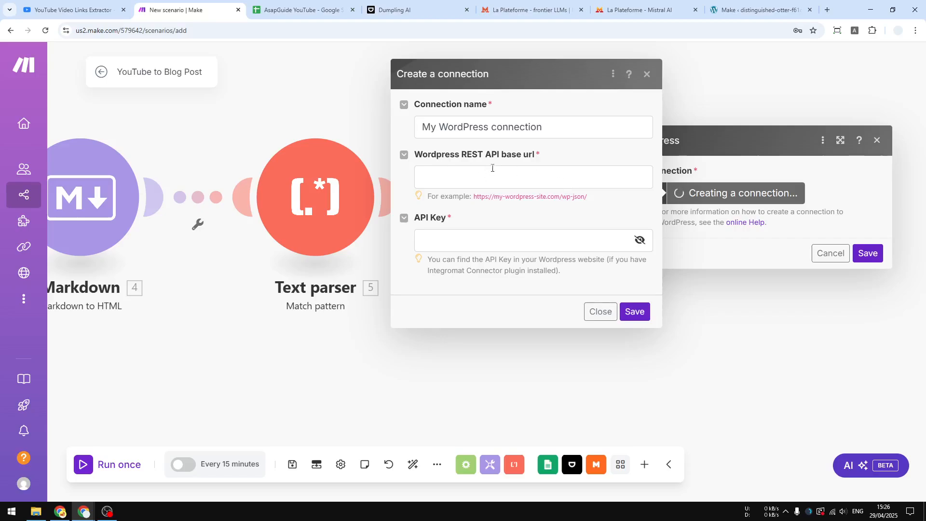
{"action": "left_click", "coordinate": [751, 2]}
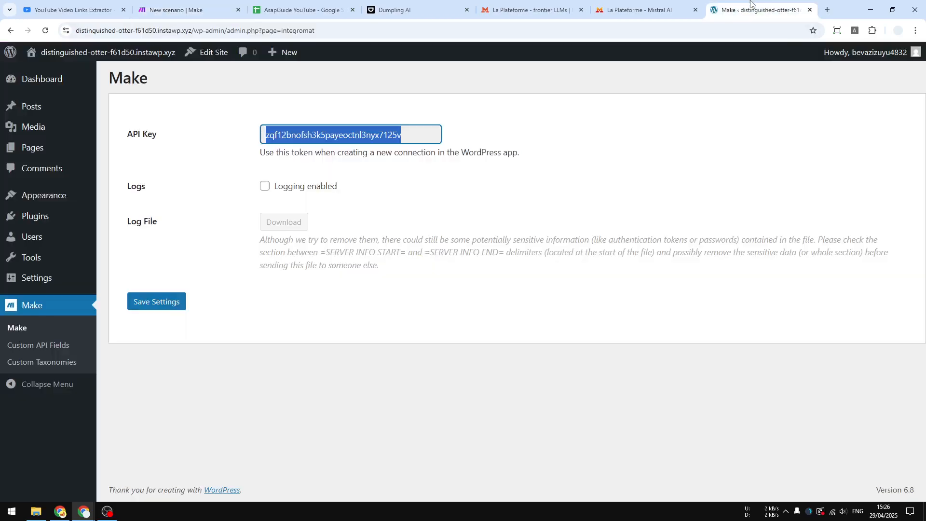
{"action": "mouse_move", "coordinate": [106, 52]}
{"action": "right_click", "coordinate": [98, 71]}
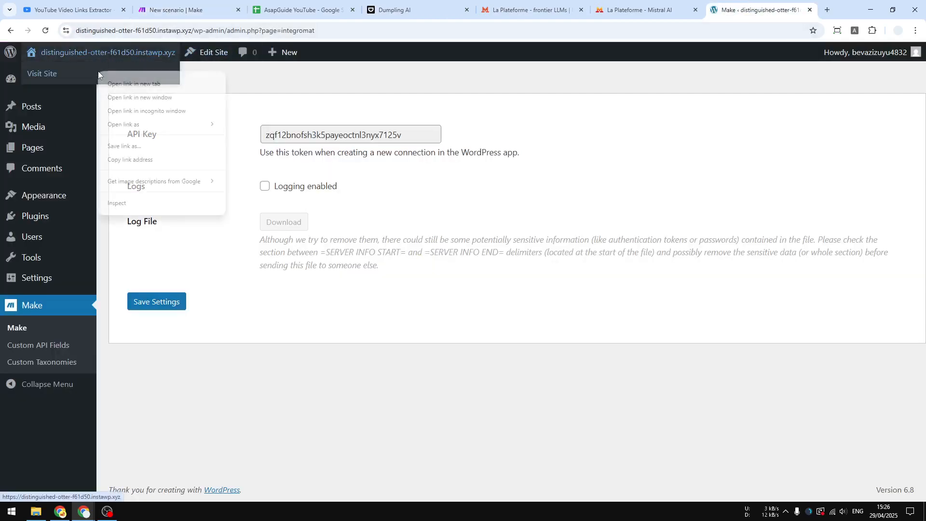
{"action": "left_click", "coordinate": [143, 160]}
{"action": "double_click", "coordinate": [332, 135]}
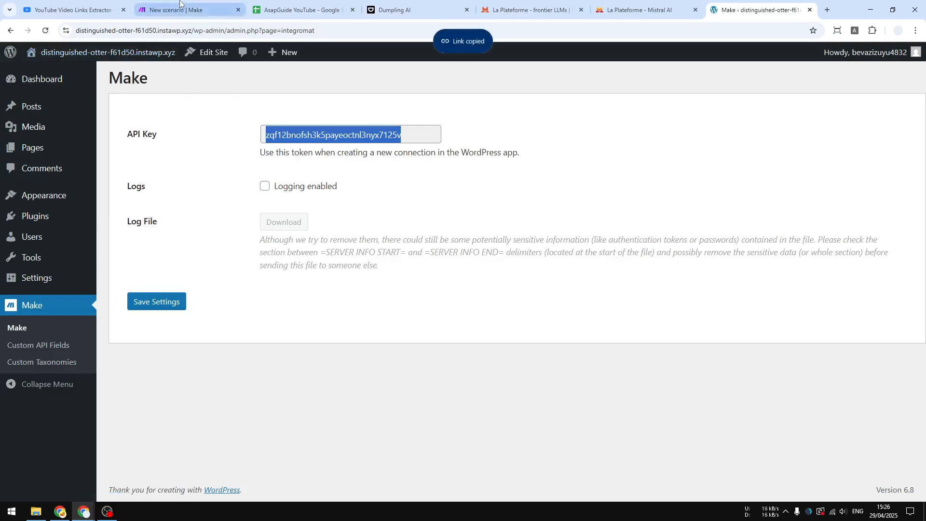
{"action": "left_click", "coordinate": [183, 10]}
{"action": "right_click", "coordinate": [494, 177]}
{"action": "left_click", "coordinate": [511, 300]}
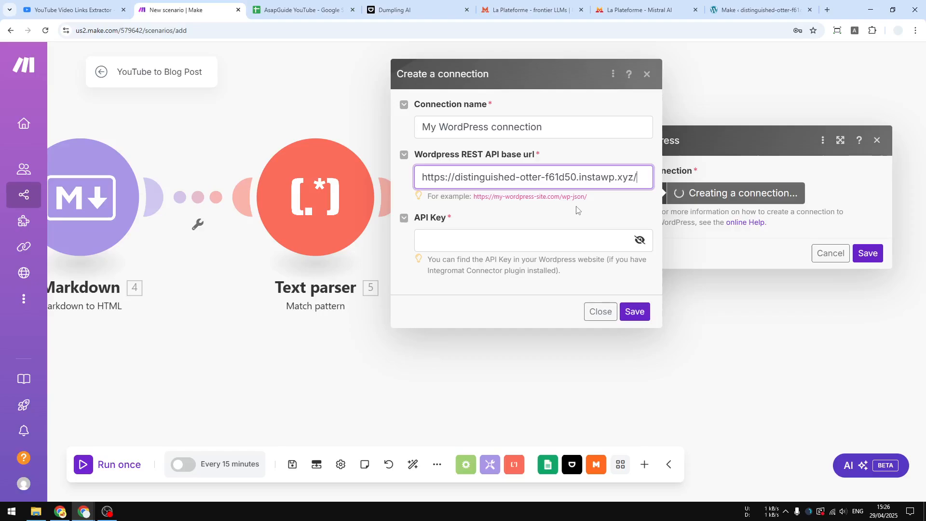
{"action": "type", "text": "wp-jso"}
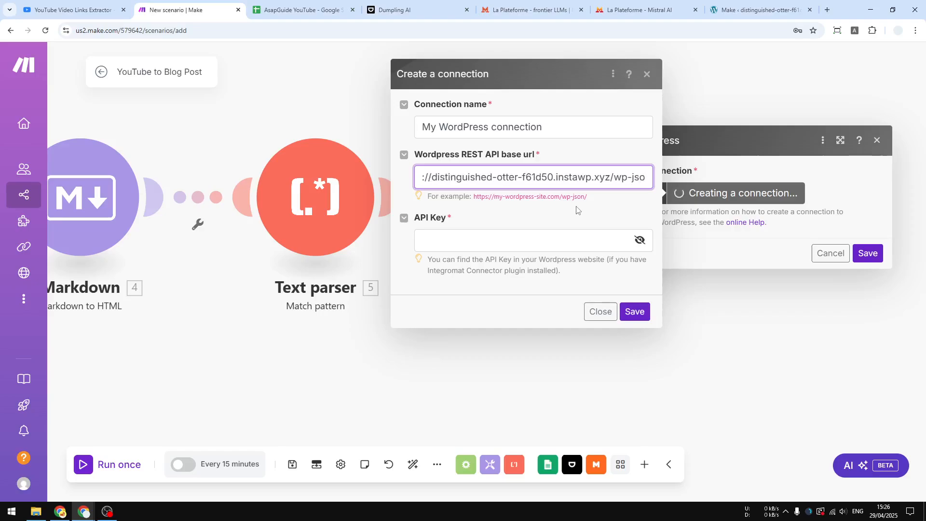
{"action": "type", "text": "n/"}
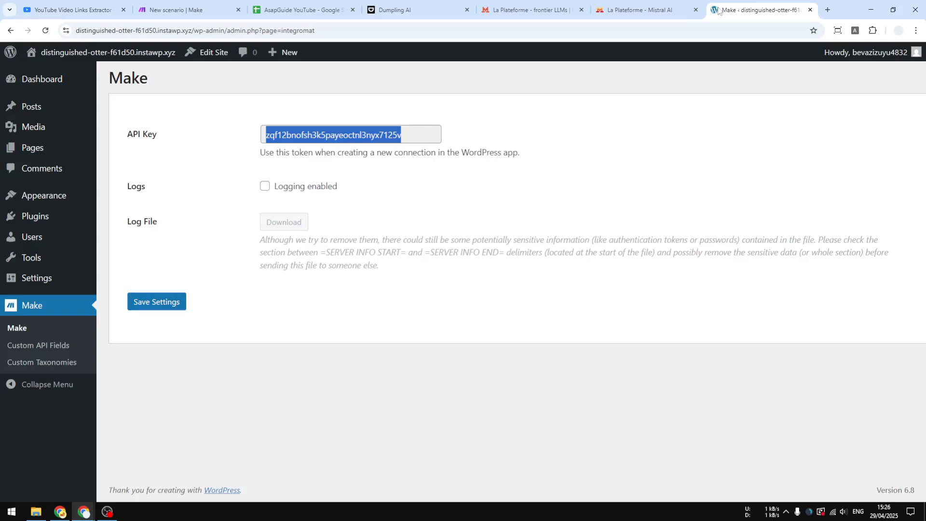
Copy the API key from the WordPress Make page into the connection's API Key field, save the connection and dismiss the browser's password-saving offer.
{"action": "right_click", "coordinate": [343, 136]}
{"action": "left_click", "coordinate": [361, 147]}
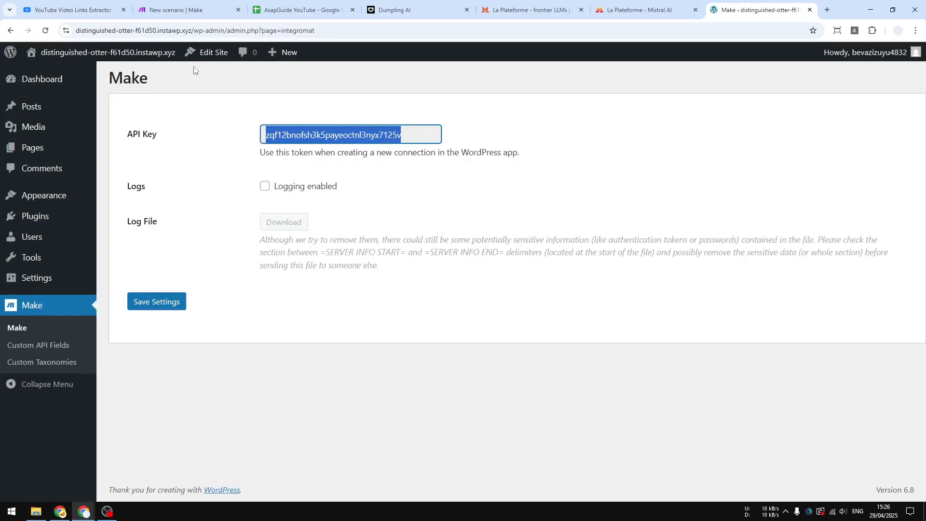
{"action": "left_click", "coordinate": [176, 10]}
{"action": "right_click", "coordinate": [493, 242]}
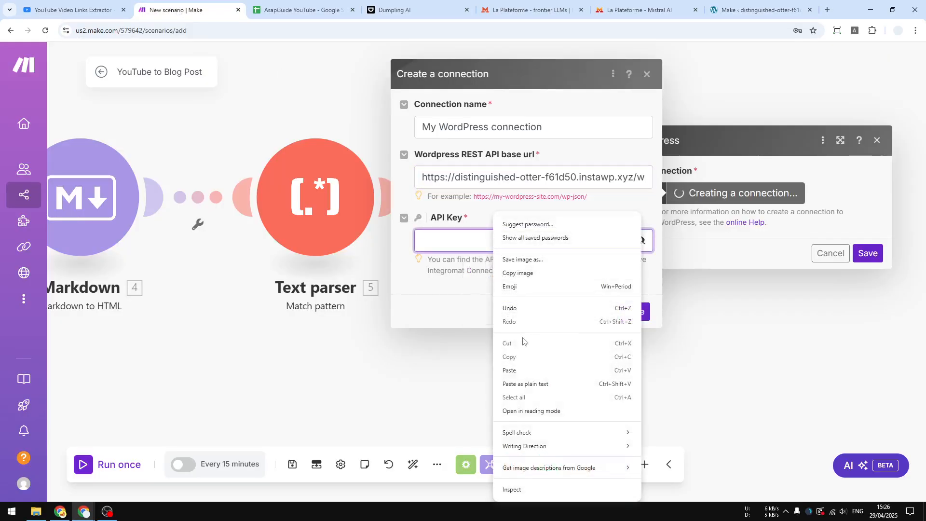
{"action": "left_click", "coordinate": [524, 370]}
{"action": "left_click", "coordinate": [635, 313]}
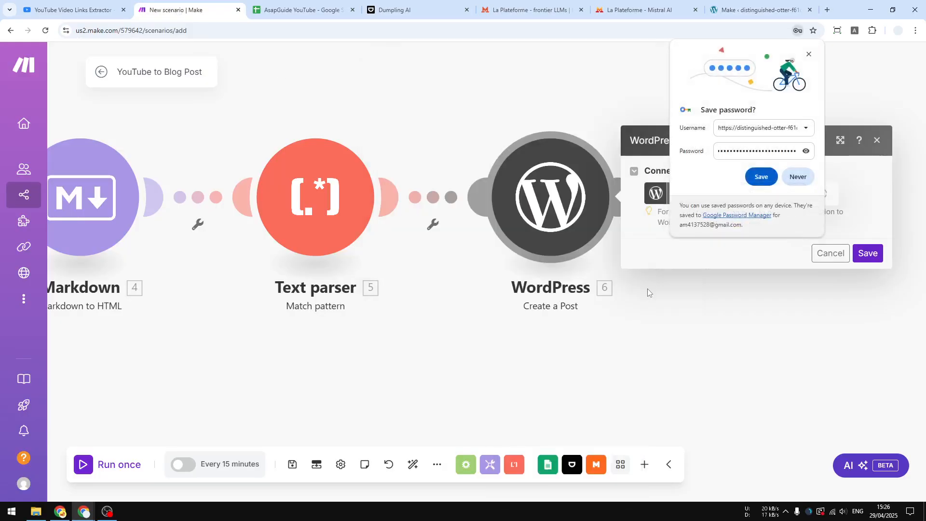
{"action": "left_click", "coordinate": [809, 54]}
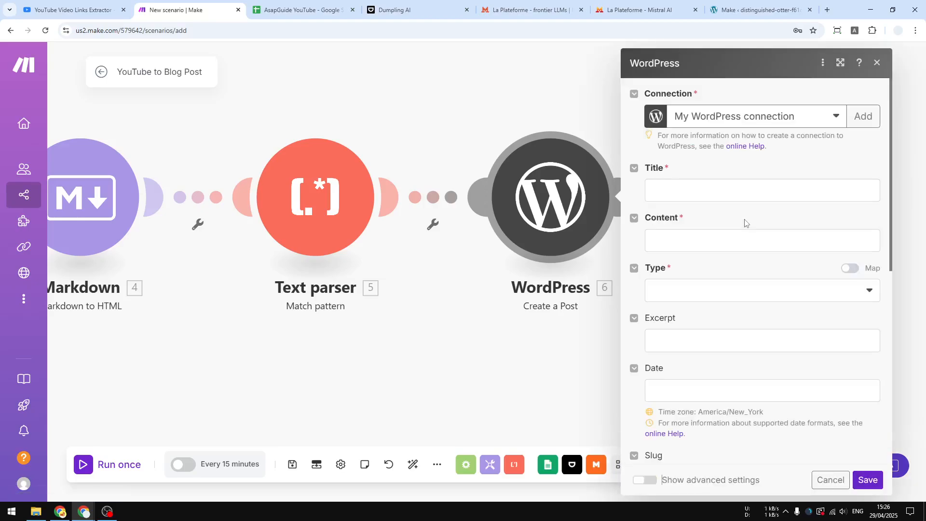
Map the WordPress post's Title to the Text parser's $1 and its Content to Video URL (A) on a line above the Markdown HTML.
{"action": "left_click", "coordinate": [698, 192]}
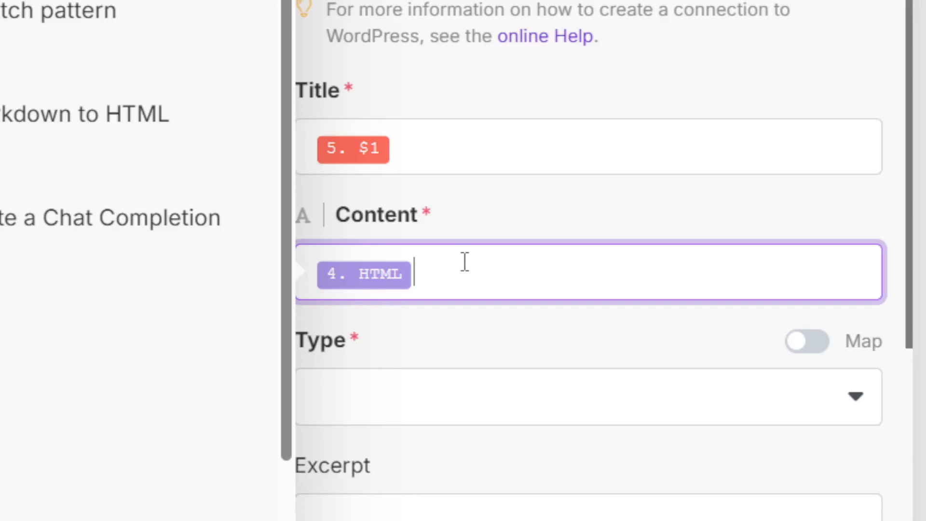
{"action": "key", "text": "Return"}
{"action": "key", "text": "Up"}
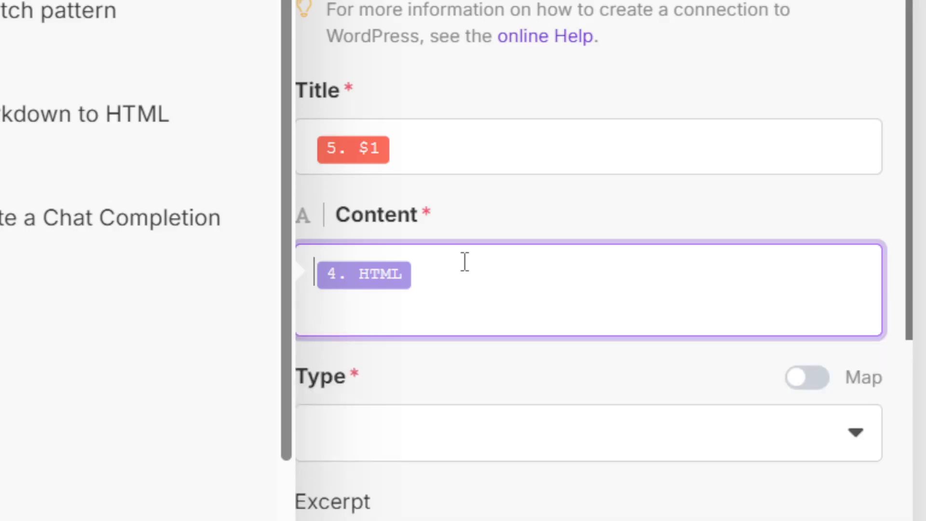
{"action": "key", "text": "Return"}
{"action": "key", "text": "Up"}
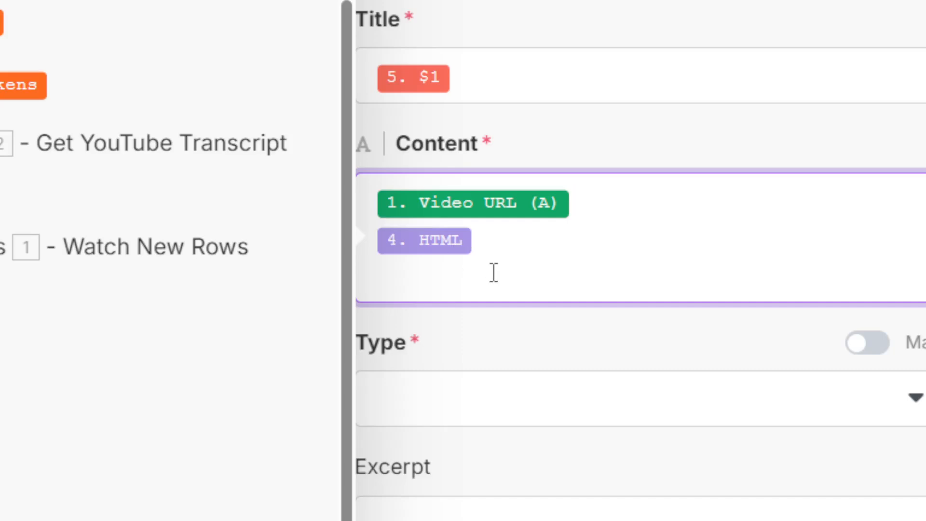
{"action": "left_click", "coordinate": [657, 127]}
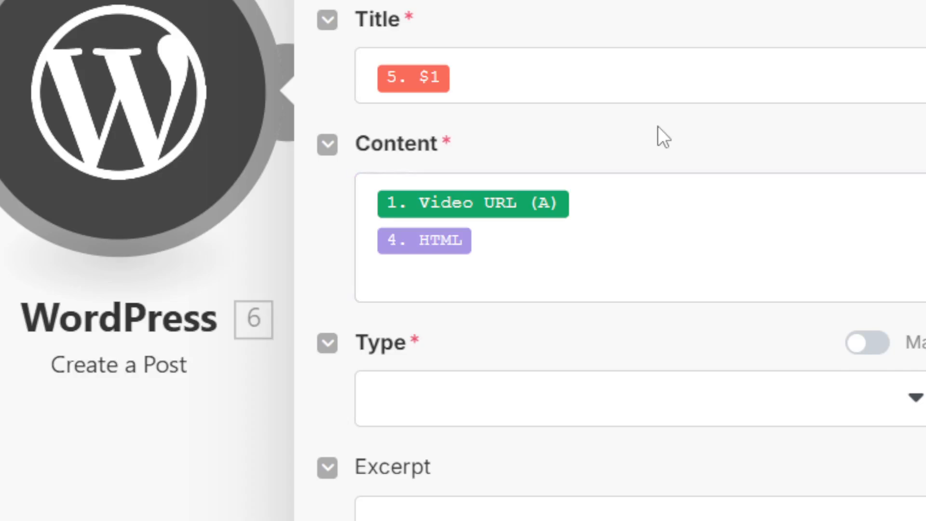
Set the WordPress module's Type to Posts.
{"action": "scroll", "coordinate": [586, 247], "scroll_direction": "down", "scroll_amount": 3}
{"action": "scroll", "coordinate": [586, 247], "scroll_direction": "down", "scroll_amount": 3}
{"action": "left_click", "coordinate": [542, 143]}
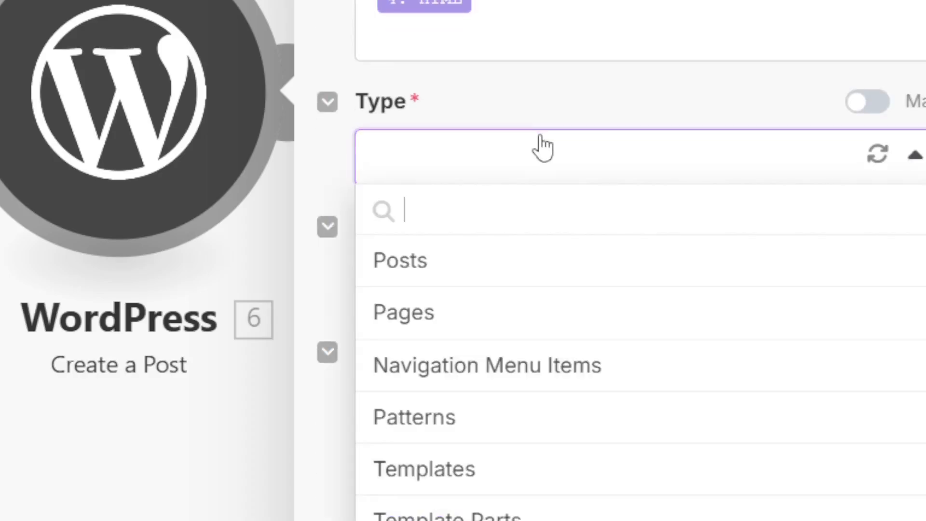
{"action": "left_click", "coordinate": [451, 259]}
Review the WordPress module's optional fields, such as Date, Slug, Status, Categories, Tags and Author, and recheck the mapped Title and Content.
{"action": "scroll", "coordinate": [484, 264], "scroll_direction": "down", "scroll_amount": 10}
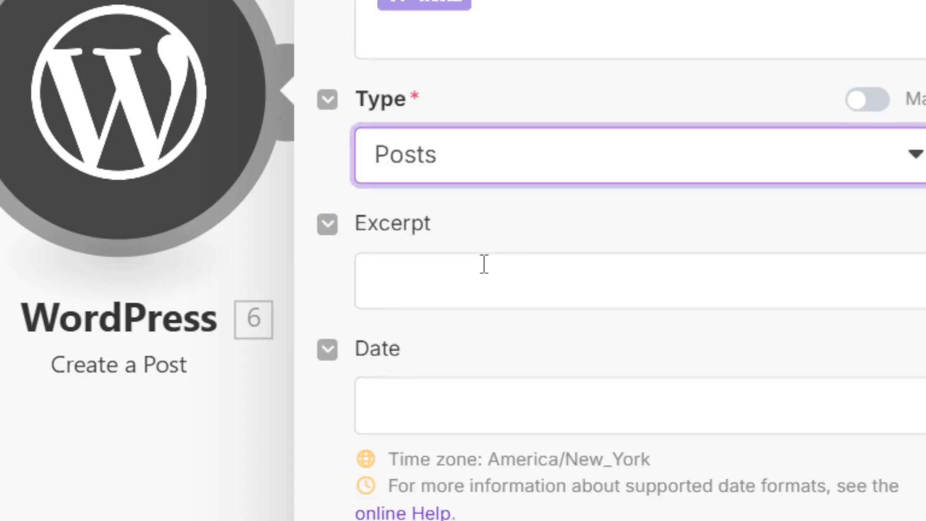
{"action": "scroll", "coordinate": [622, 264], "scroll_direction": "down", "scroll_amount": 1}
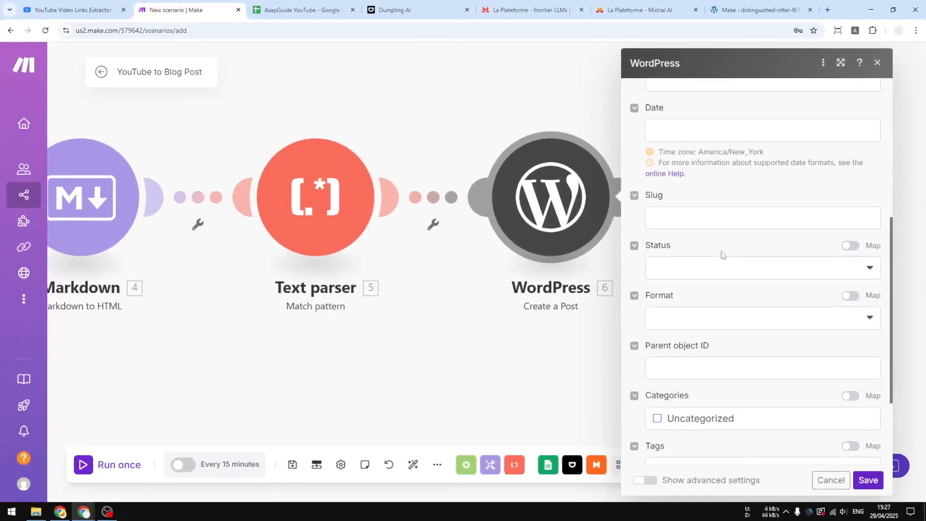
{"action": "scroll", "coordinate": [722, 255], "scroll_direction": "down", "scroll_amount": 2}
{"action": "scroll", "coordinate": [726, 280], "scroll_direction": "down", "scroll_amount": 1}
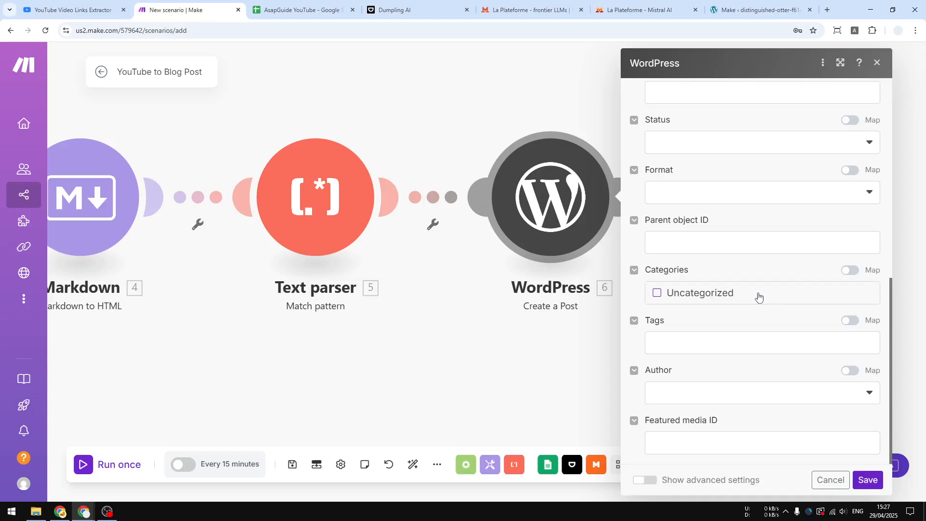
{"action": "scroll", "coordinate": [737, 269], "scroll_direction": "up", "scroll_amount": 6}
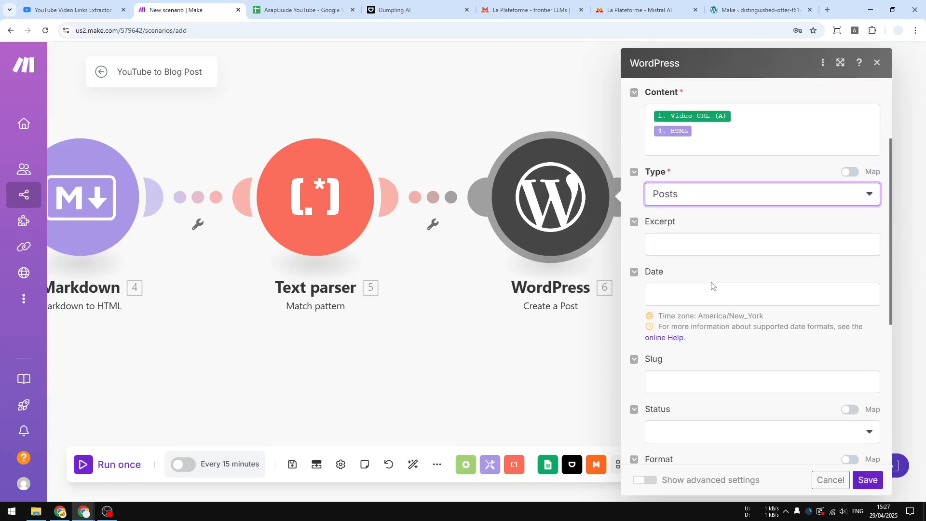
{"action": "scroll", "coordinate": [731, 281], "scroll_direction": "up", "scroll_amount": 2}
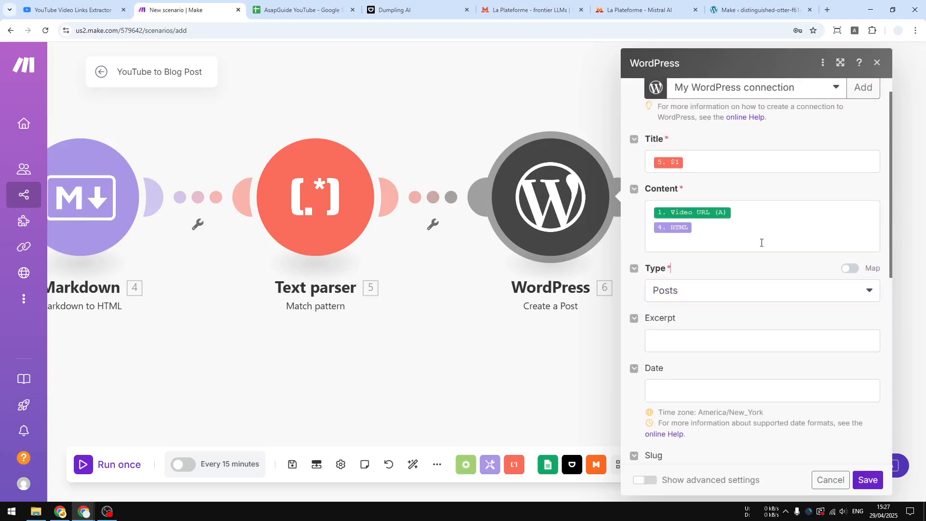
{"action": "scroll", "coordinate": [757, 232], "scroll_direction": "up", "scroll_amount": 1}
{"action": "scroll", "coordinate": [741, 198], "scroll_direction": "down", "scroll_amount": 2}
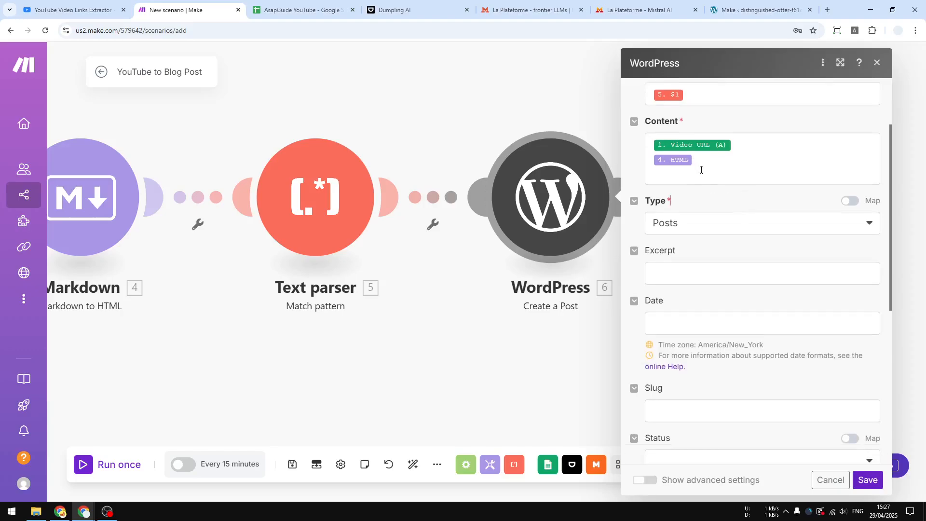
{"action": "scroll", "coordinate": [707, 179], "scroll_direction": "up", "scroll_amount": 2}
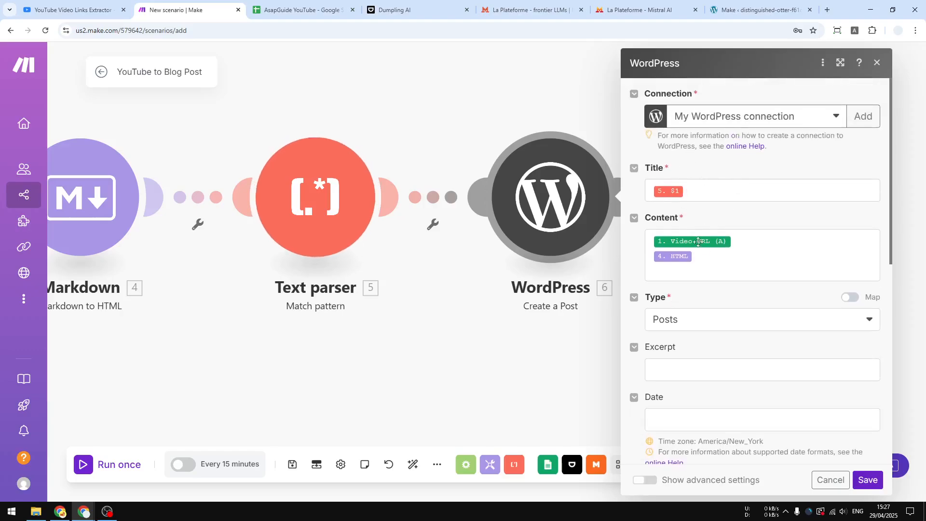
{"action": "scroll", "coordinate": [724, 334], "scroll_direction": "down", "scroll_amount": 5}
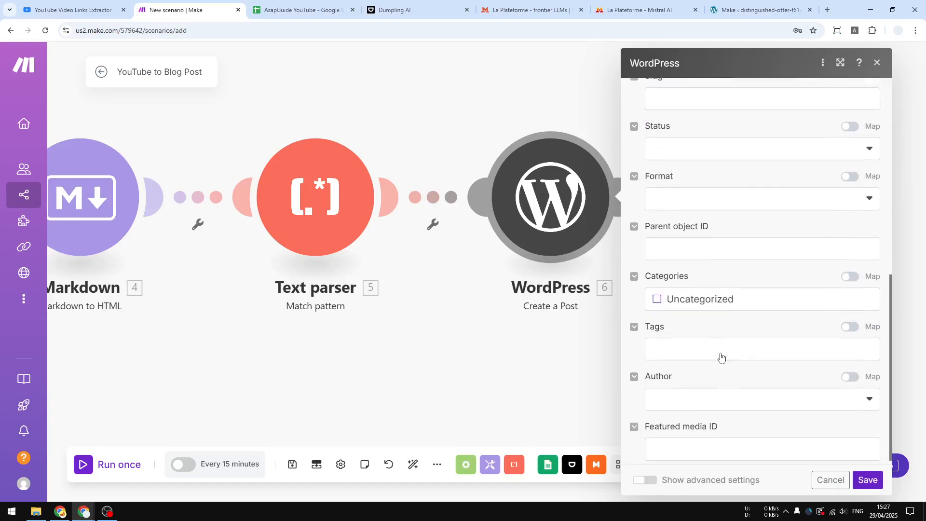
Save the WordPress module's settings, auto-align the modules, and save and run the scenario once.
{"action": "left_click", "coordinate": [829, 479]}
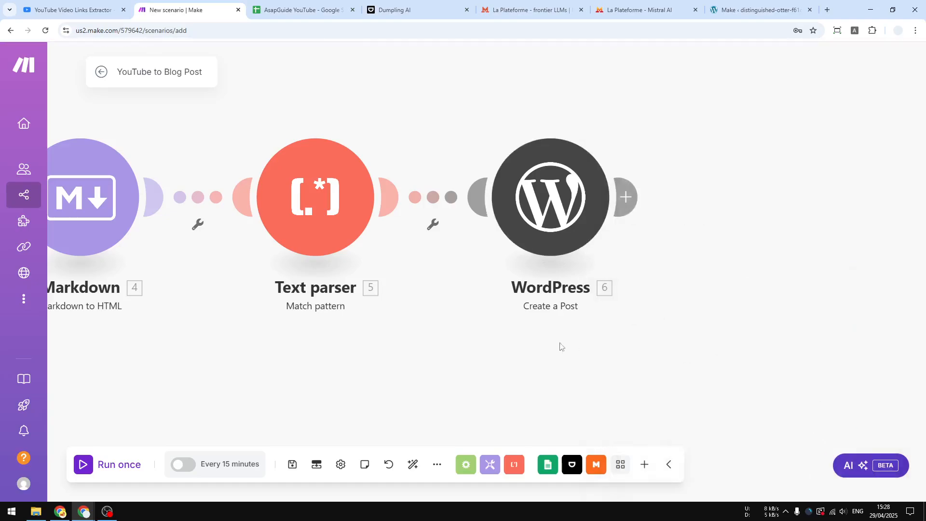
{"action": "left_click", "coordinate": [413, 465]}
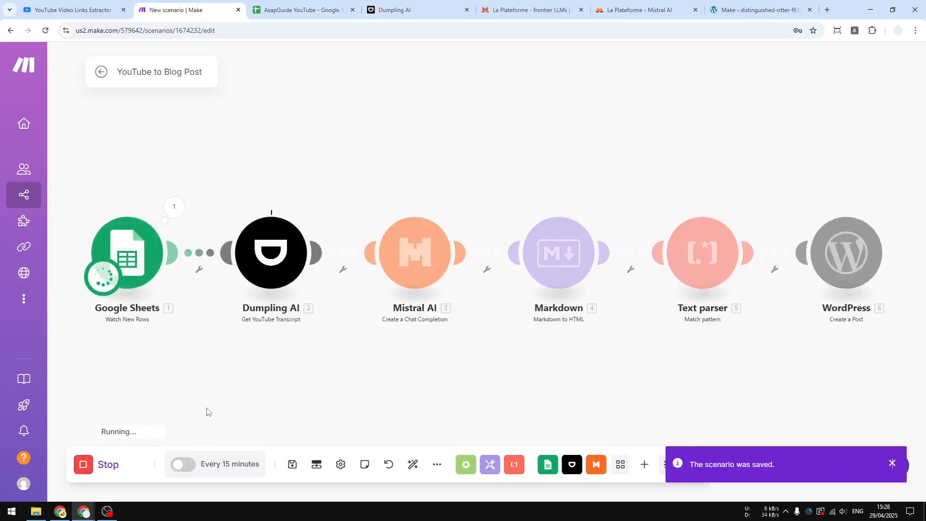
Inspect the run results of the Google Sheets and Dumpling AI modules, including the video transcript output.
{"action": "left_click", "coordinate": [175, 206]}
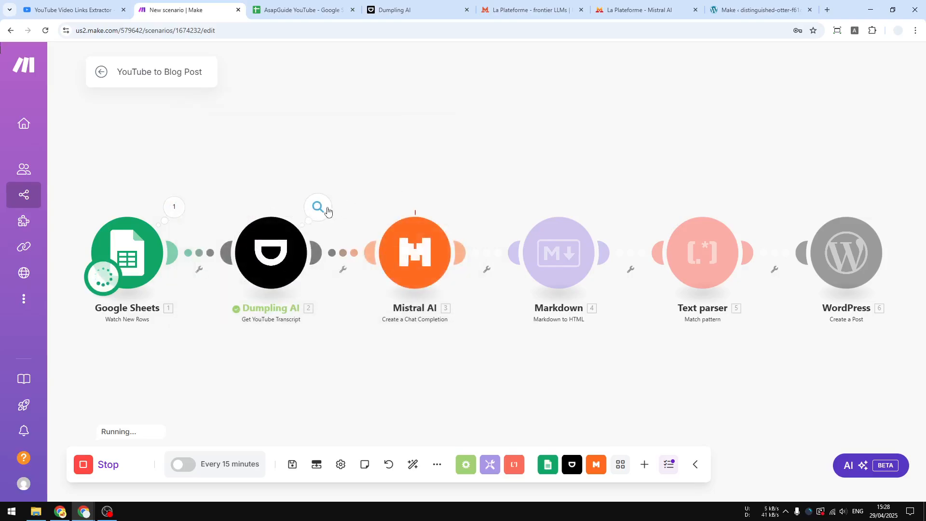
{"action": "left_click", "coordinate": [319, 208]}
{"action": "left_click", "coordinate": [382, 278]}
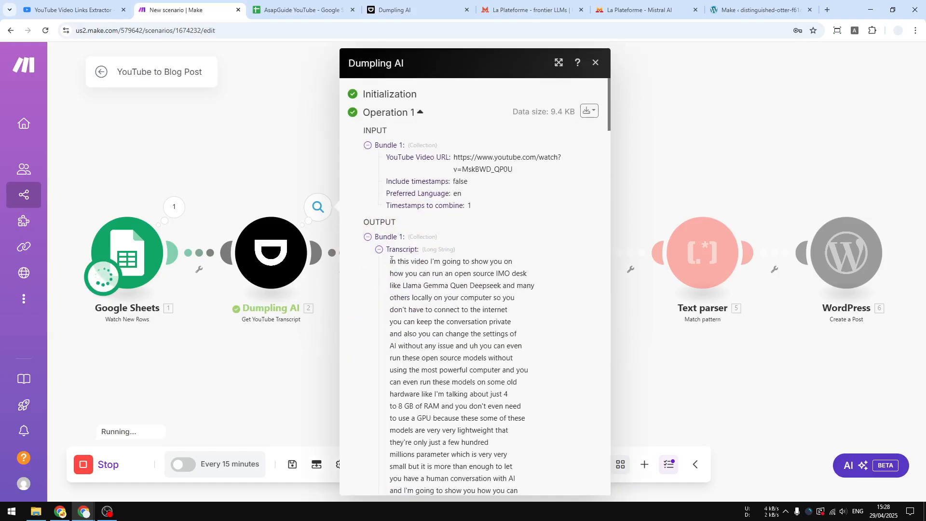
{"action": "left_click_drag", "start_coordinate": [391, 261], "coordinate": [486, 358]}
{"action": "left_click", "coordinate": [674, 397]}
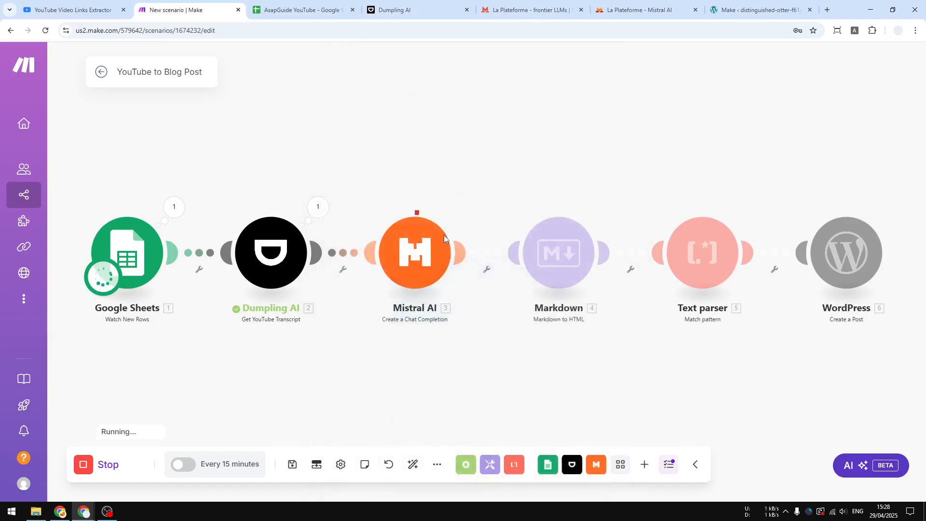
Inspect the Mistral AI run output down to the message content of the first choice and read the generated article.
{"action": "left_click", "coordinate": [462, 207]}
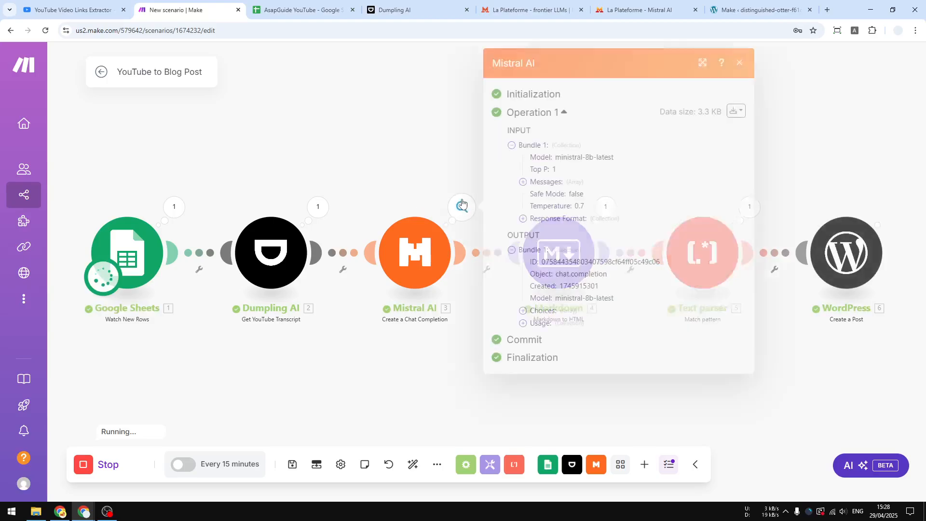
{"action": "left_click", "coordinate": [543, 311]}
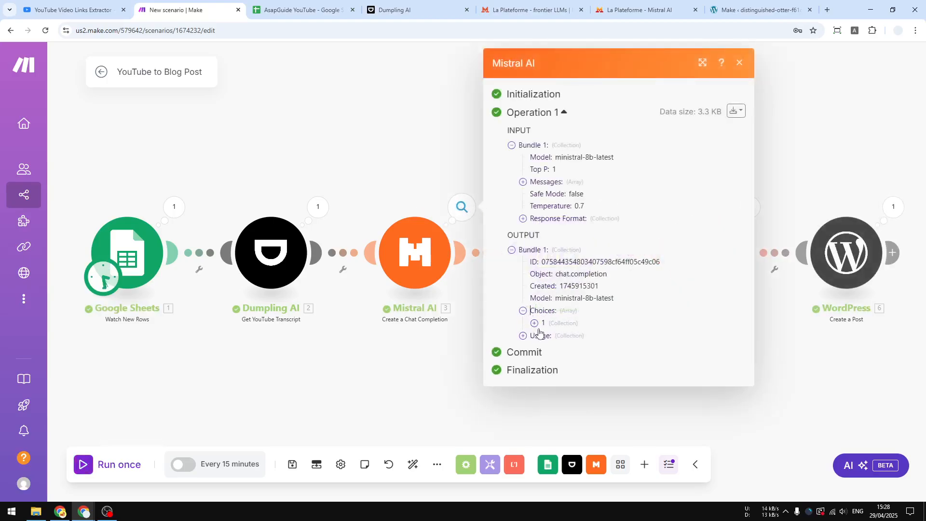
{"action": "left_click", "coordinate": [535, 324]}
{"action": "left_click", "coordinate": [546, 347]}
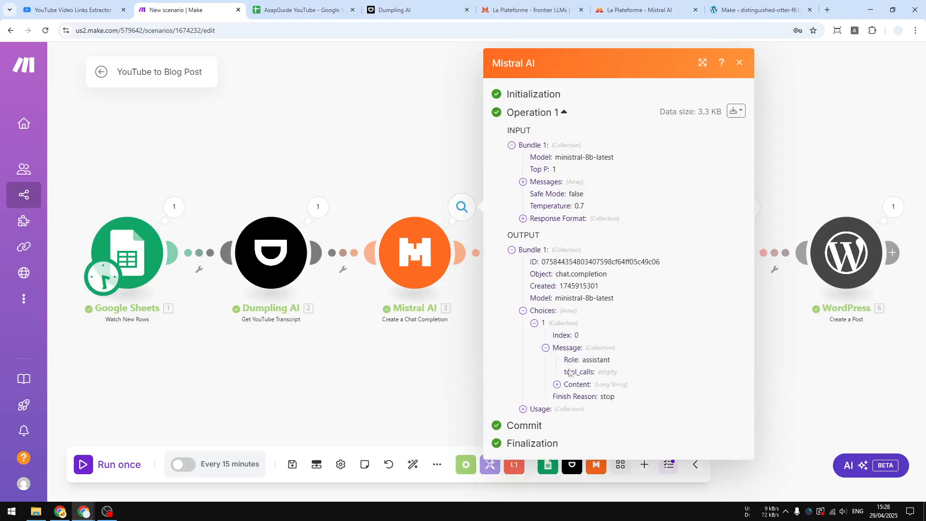
{"action": "left_click", "coordinate": [557, 384]}
{"action": "scroll", "coordinate": [622, 352], "scroll_direction": "down", "scroll_amount": 6}
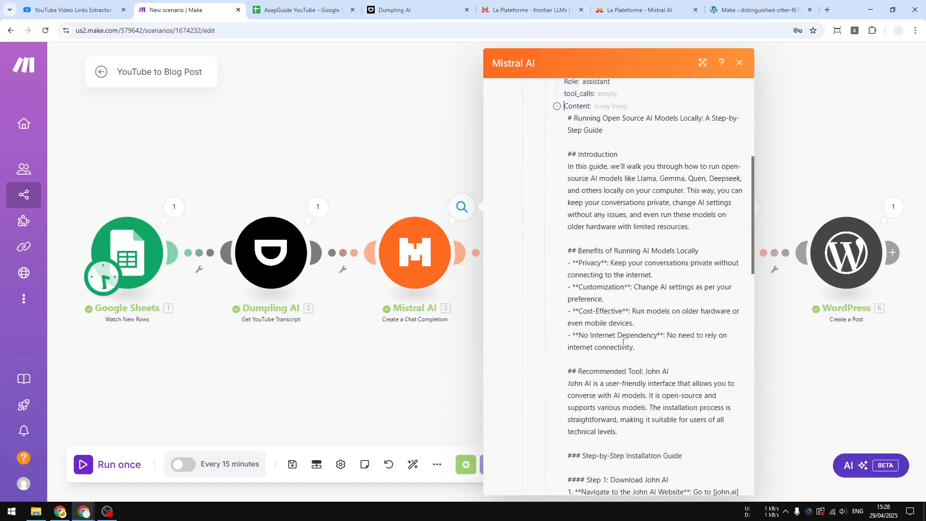
{"action": "left_click", "coordinate": [812, 389]}
Inspect the Markdown module's run output and read the converted HTML.
{"action": "left_click_drag", "start_coordinate": [727, 403], "coordinate": [588, 393]}
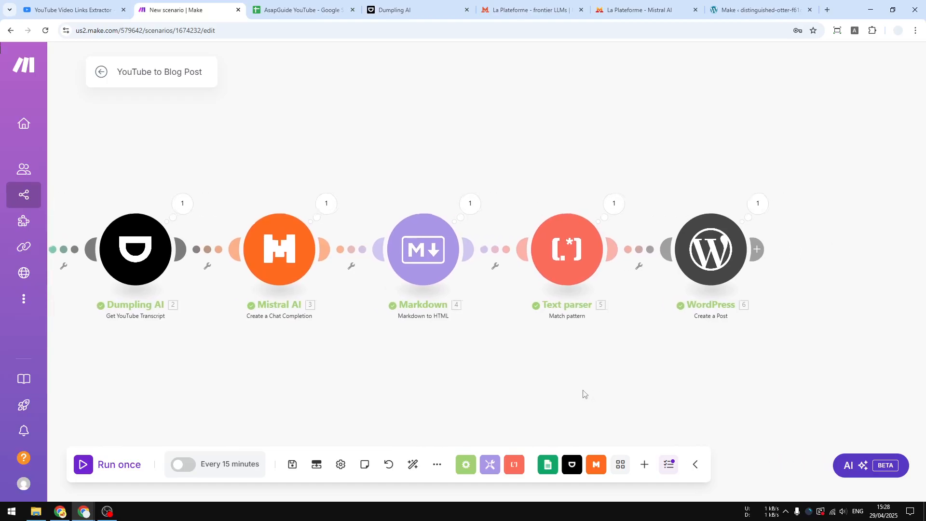
{"action": "left_click", "coordinate": [470, 203]}
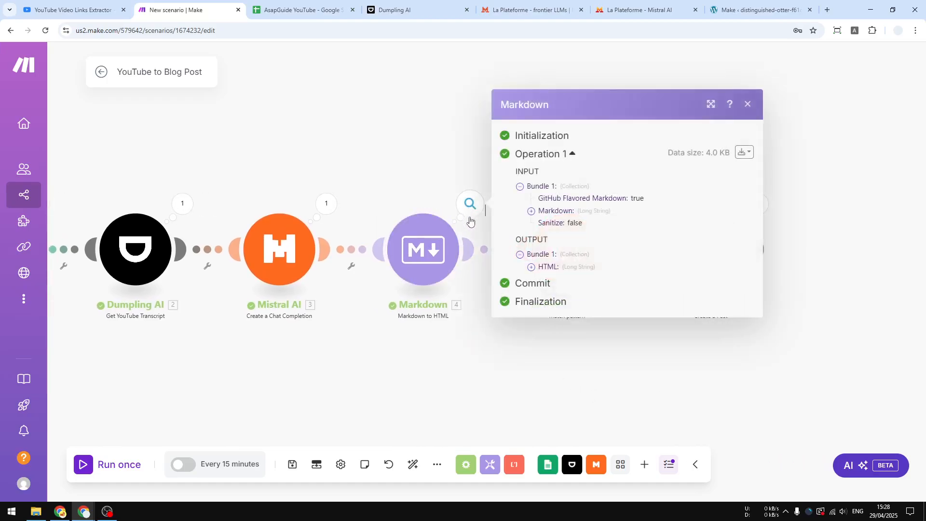
{"action": "left_click", "coordinate": [531, 267]}
{"action": "scroll", "coordinate": [571, 261], "scroll_direction": "down", "scroll_amount": 3}
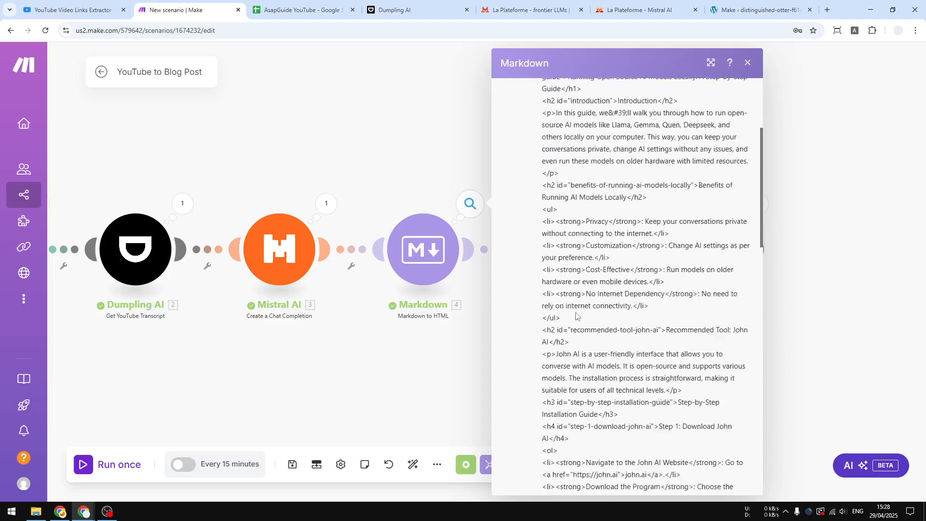
{"action": "left_click", "coordinate": [386, 367]}
Inspect the run outputs of the Text parser and WordPress modules, checking the extracted post title.
{"action": "left_click", "coordinate": [615, 218]}
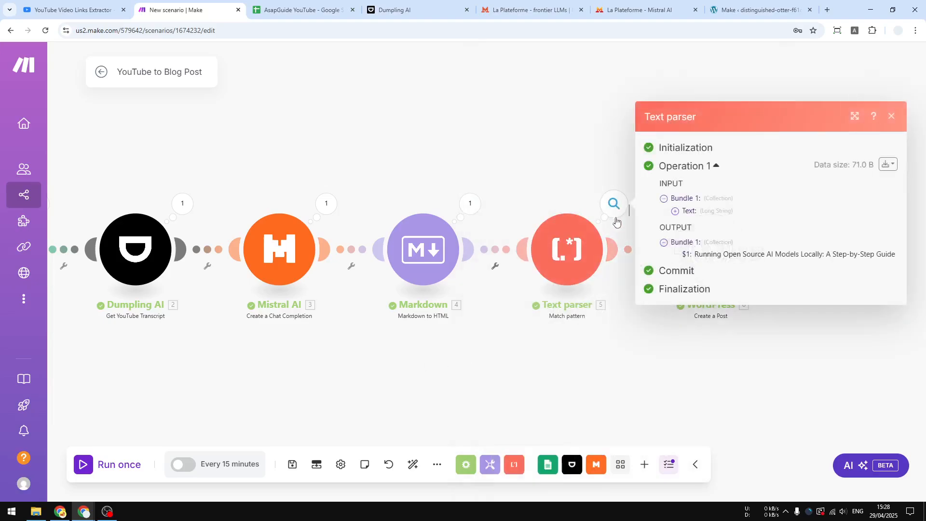
{"action": "left_click_drag", "start_coordinate": [692, 257], "coordinate": [899, 259]}
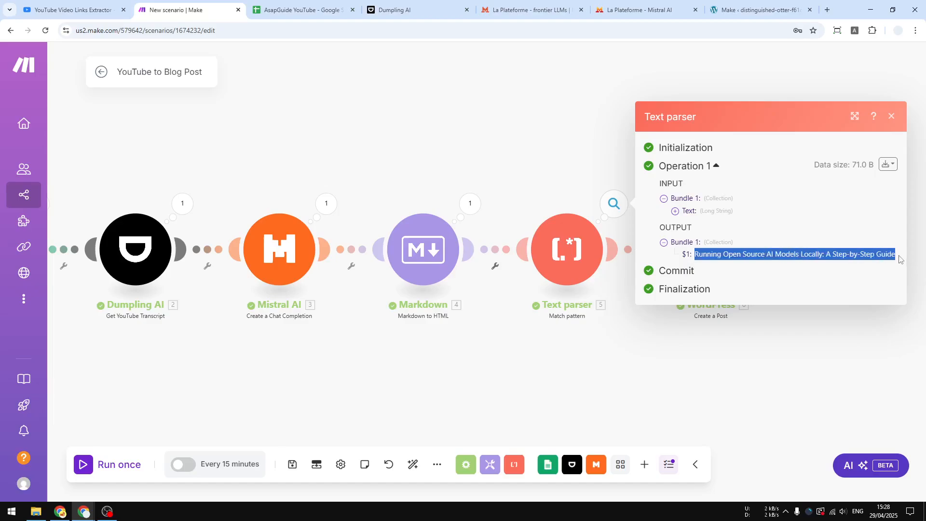
{"action": "left_click", "coordinate": [751, 366]}
{"action": "left_click", "coordinate": [650, 192]}
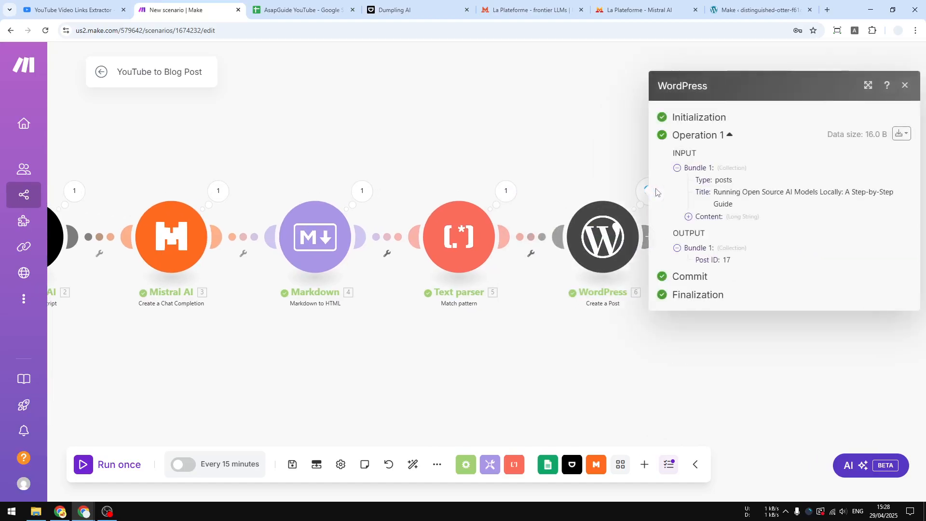
{"action": "left_click", "coordinate": [726, 356]}
Switch to the WordPress admin, open the draft post "Running Open Source AI Models Locally: A Step-by-Step Guide" in the visual editor and read through it.
{"action": "left_click", "coordinate": [755, 10]}
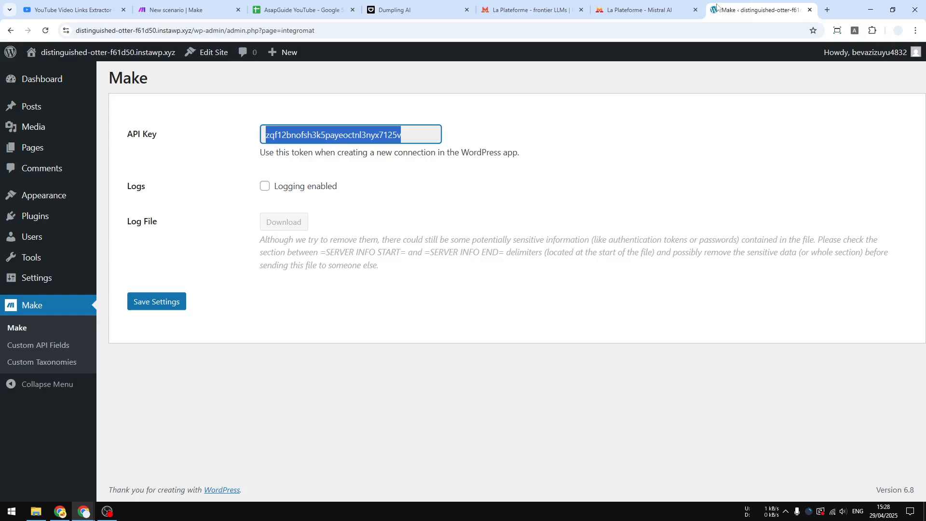
{"action": "left_click", "coordinate": [41, 110]}
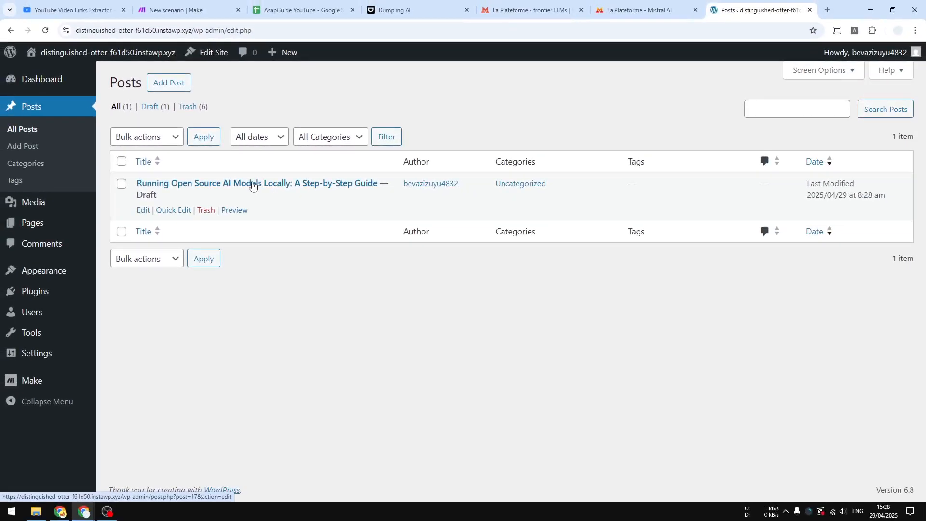
{"action": "left_click", "coordinate": [252, 185]}
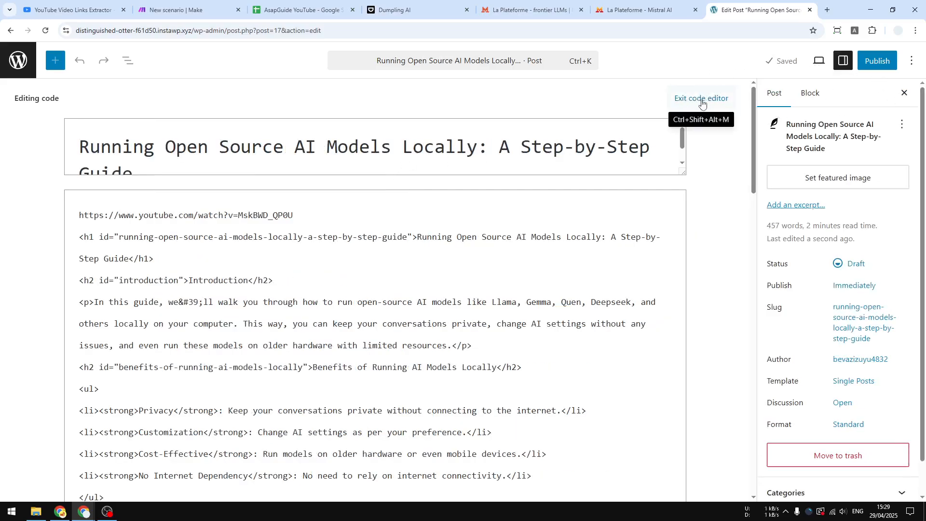
{"action": "left_click", "coordinate": [700, 100]}
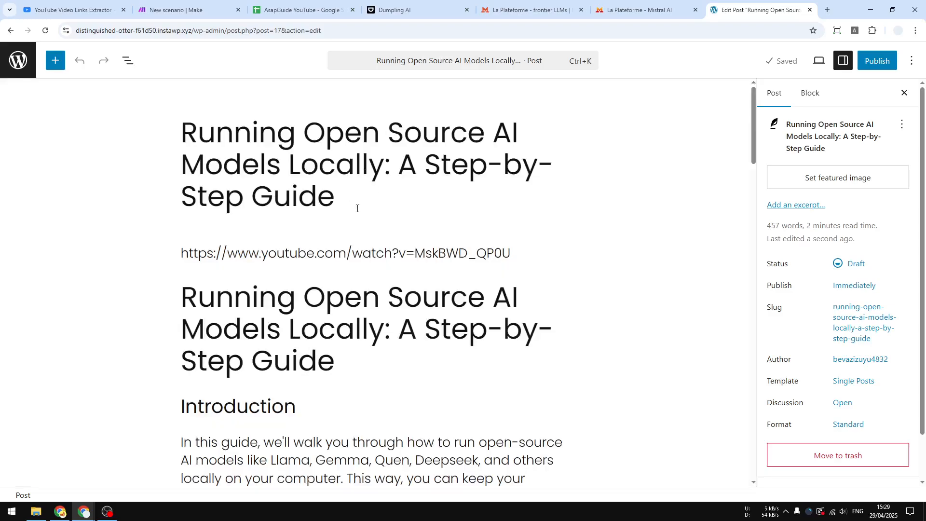
{"action": "scroll", "coordinate": [344, 270], "scroll_direction": "down", "scroll_amount": 8}
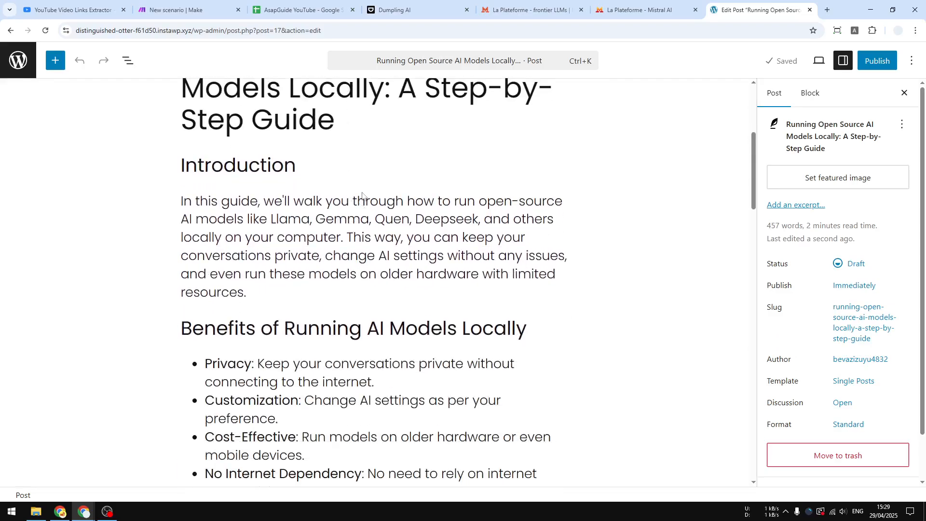
{"action": "scroll", "coordinate": [366, 198], "scroll_direction": "down", "scroll_amount": 6}
{"action": "scroll", "coordinate": [336, 264], "scroll_direction": "down", "scroll_amount": 5}
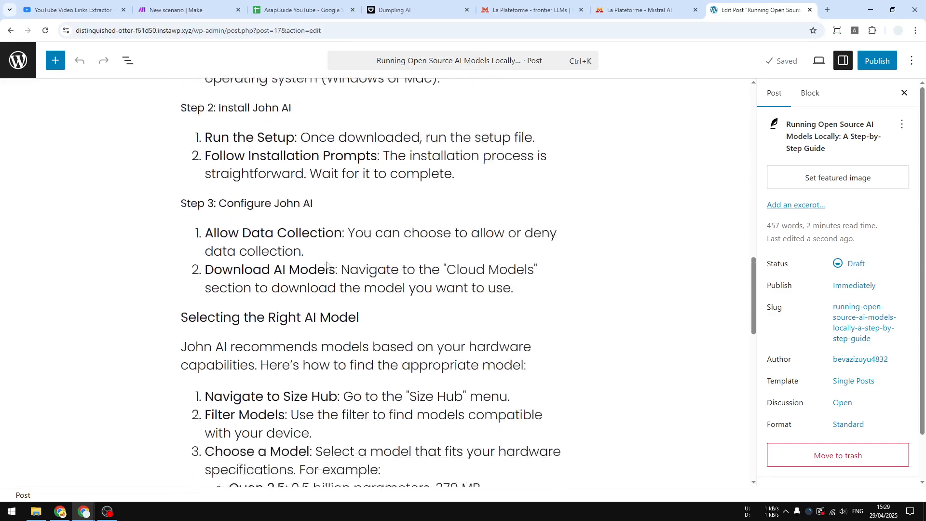
{"action": "scroll", "coordinate": [336, 265], "scroll_direction": "up", "scroll_amount": 2}
{"action": "scroll", "coordinate": [336, 264], "scroll_direction": "up", "scroll_amount": 12}
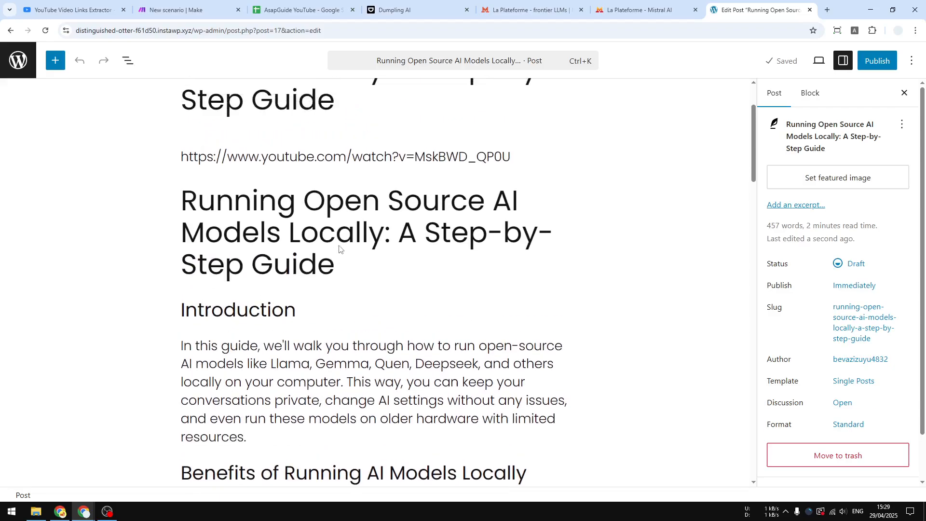
Convert the classic content of the open-source AI models draft into blocks so the YouTube link becomes a video embed.
{"action": "left_click", "coordinate": [317, 215]}
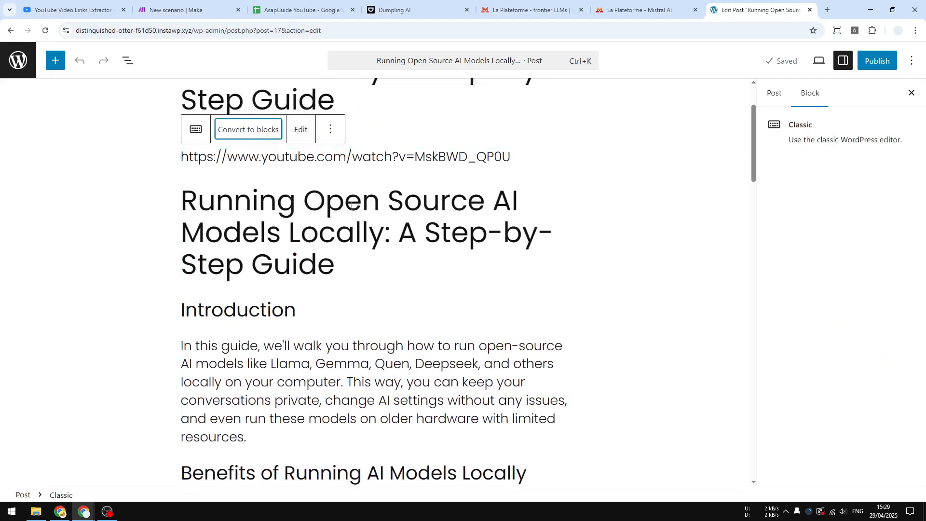
{"action": "left_click", "coordinate": [252, 129]}
{"action": "scroll", "coordinate": [430, 283], "scroll_direction": "up", "scroll_amount": 15}
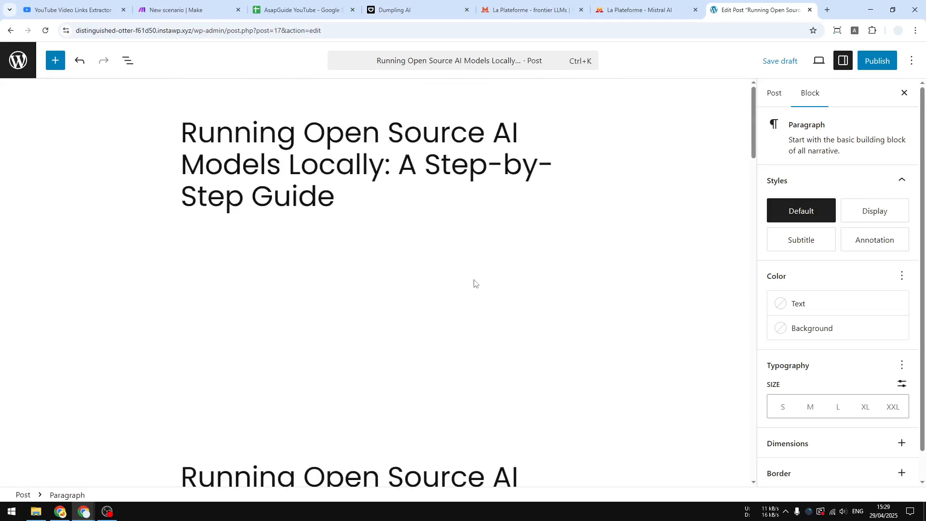
Delete the duplicate H1 title heading below the embedded YouTube video.
{"action": "left_click", "coordinate": [290, 364]}
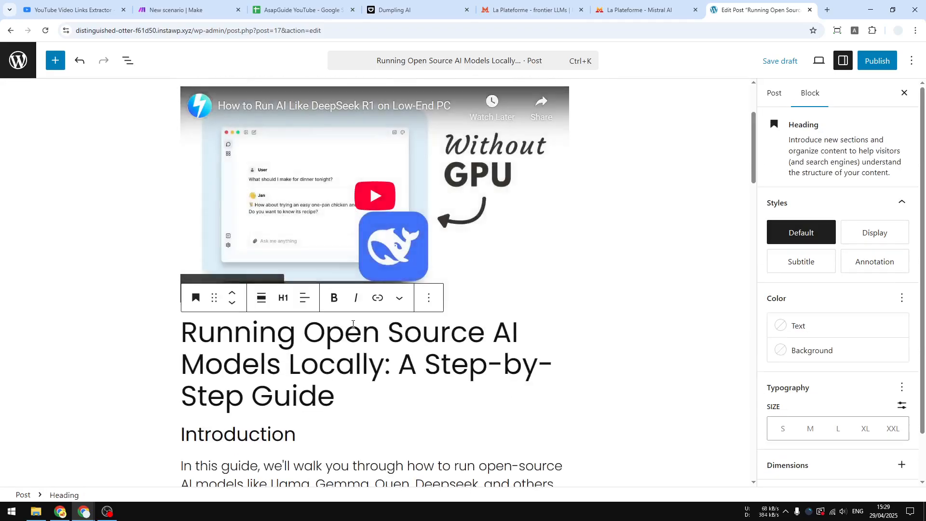
{"action": "left_click", "coordinate": [429, 298]}
{"action": "scroll", "coordinate": [471, 255], "scroll_direction": "down", "scroll_amount": 3}
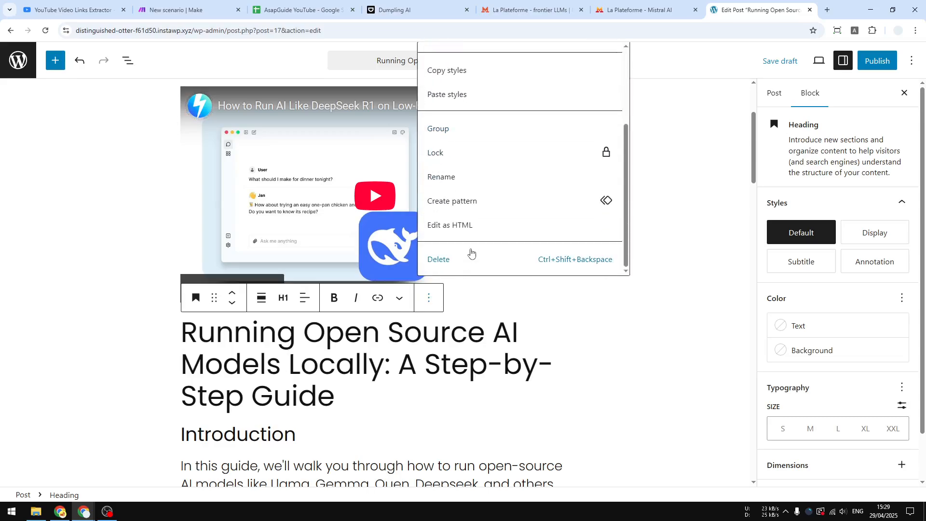
{"action": "left_click", "coordinate": [453, 267]}
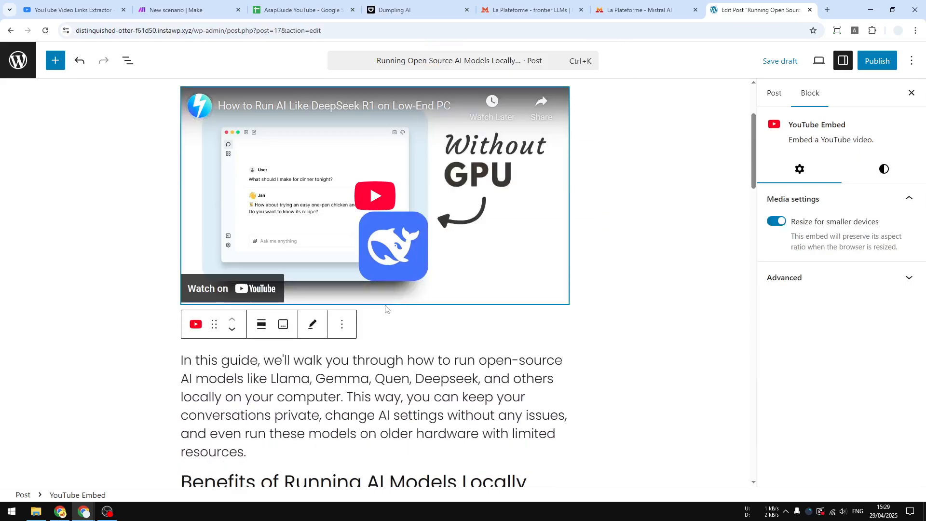
{"action": "left_click", "coordinate": [406, 316]}
{"action": "key", "text": "ctrl+z"}
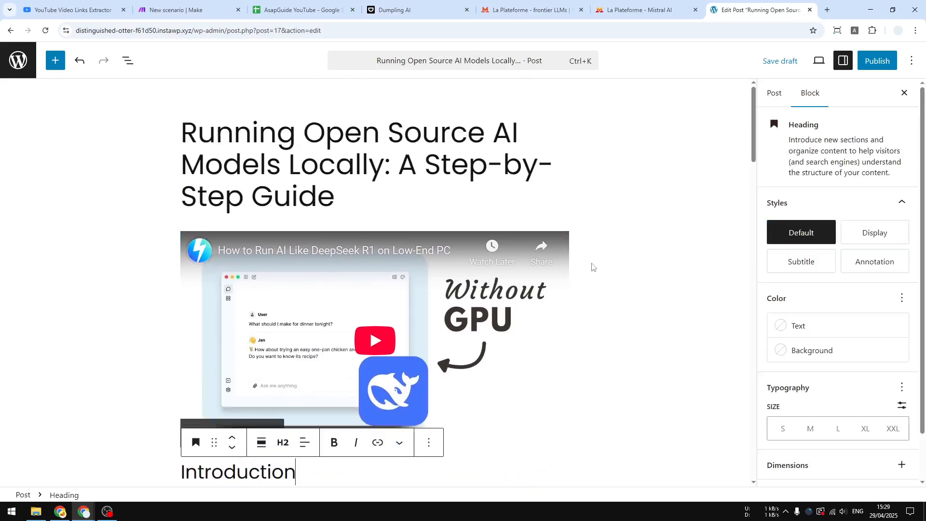
Review the draft's post settings and read through the cleaned-up article body.
{"action": "left_click", "coordinate": [776, 96]}
{"action": "scroll", "coordinate": [844, 255], "scroll_direction": "down", "scroll_amount": 1}
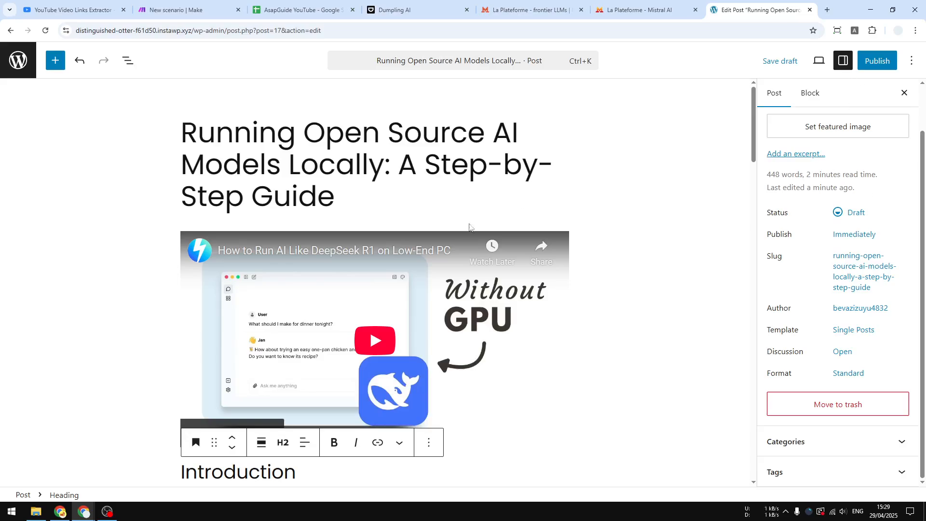
{"action": "scroll", "coordinate": [466, 246], "scroll_direction": "down", "scroll_amount": 4}
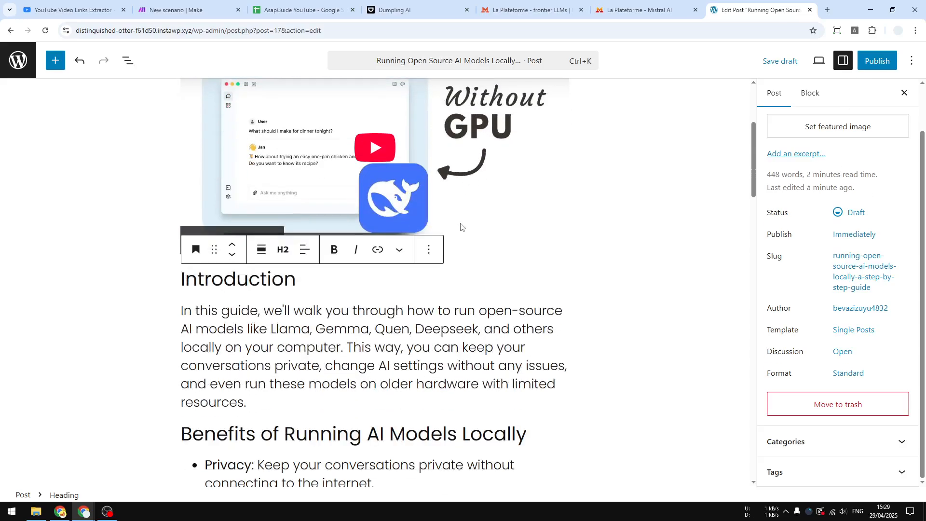
{"action": "scroll", "coordinate": [462, 227], "scroll_direction": "down", "scroll_amount": 3}
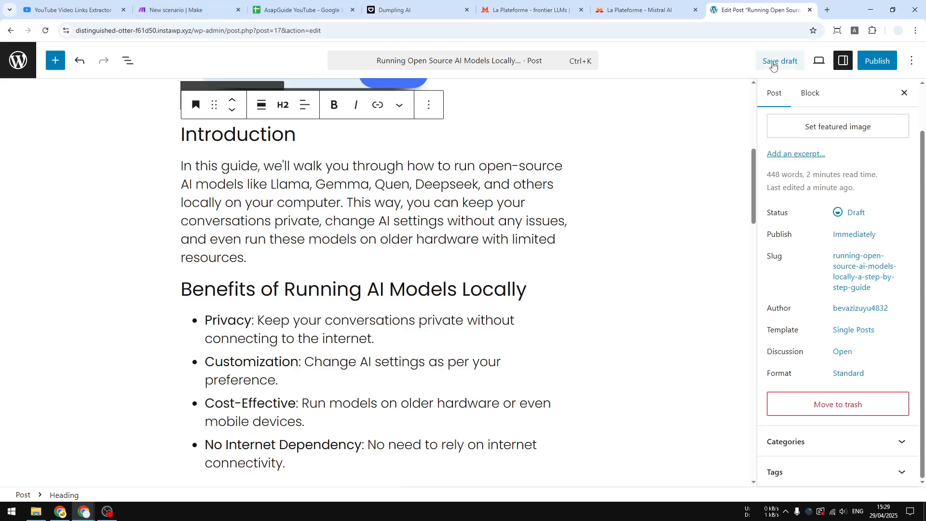
Switch back to Make and run the YouTube to Blog Post scenario once more.
{"action": "left_click", "coordinate": [184, 10]}
{"action": "left_click_drag", "start_coordinate": [155, 378], "coordinate": [553, 350]}
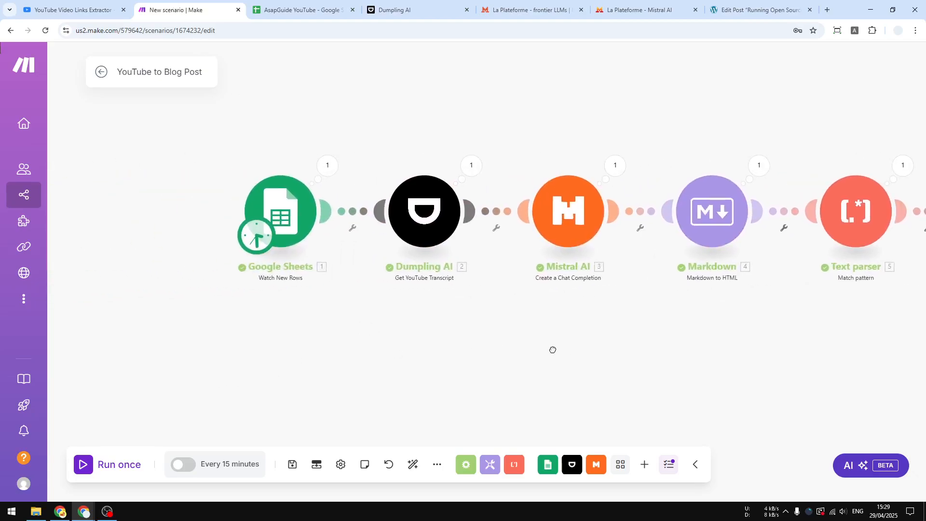
{"action": "left_click_drag", "start_coordinate": [424, 329], "coordinate": [395, 332]}
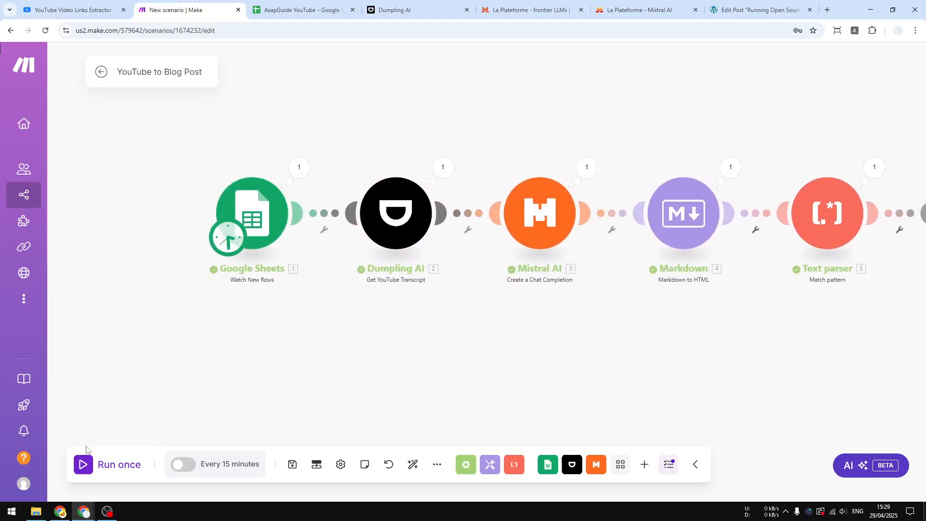
{"action": "left_click", "coordinate": [81, 464]}
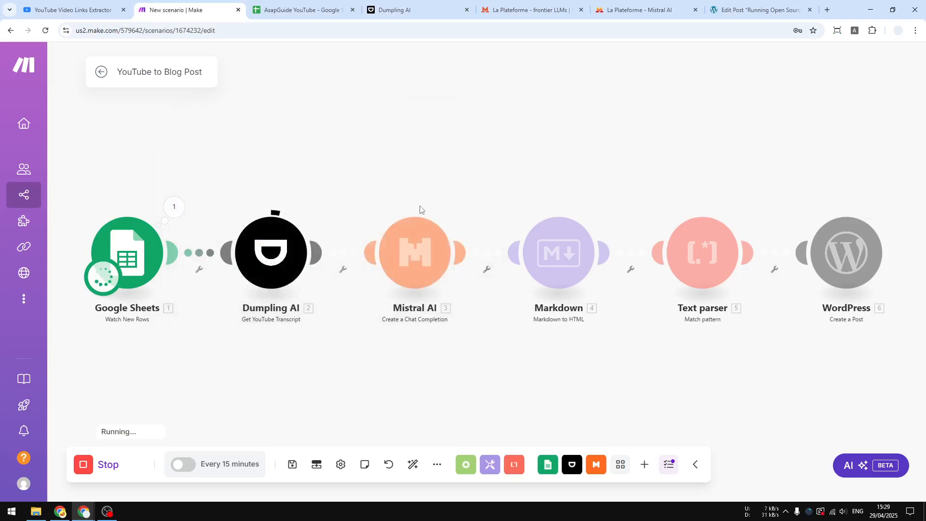
Inspect the Dumpling AI run output for the new video URL and follow the run through the remaining modules.
{"action": "left_click", "coordinate": [318, 206]}
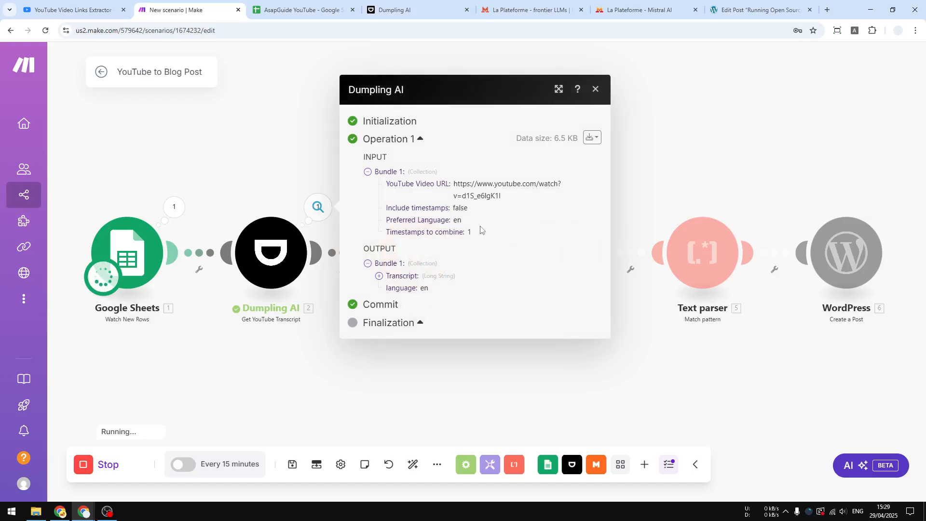
{"action": "left_click_drag", "start_coordinate": [522, 387], "coordinate": [425, 358]}
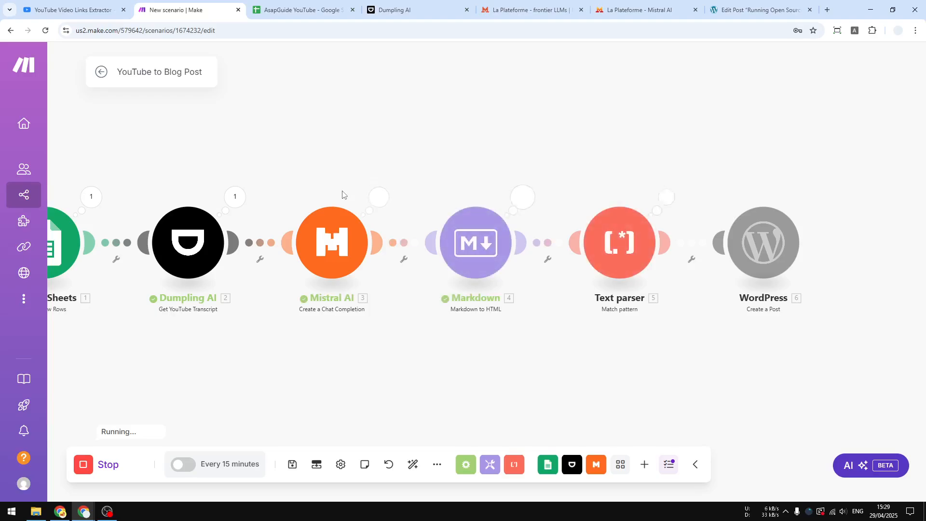
{"action": "left_click", "coordinate": [379, 196]}
{"action": "left_click", "coordinate": [777, 370]}
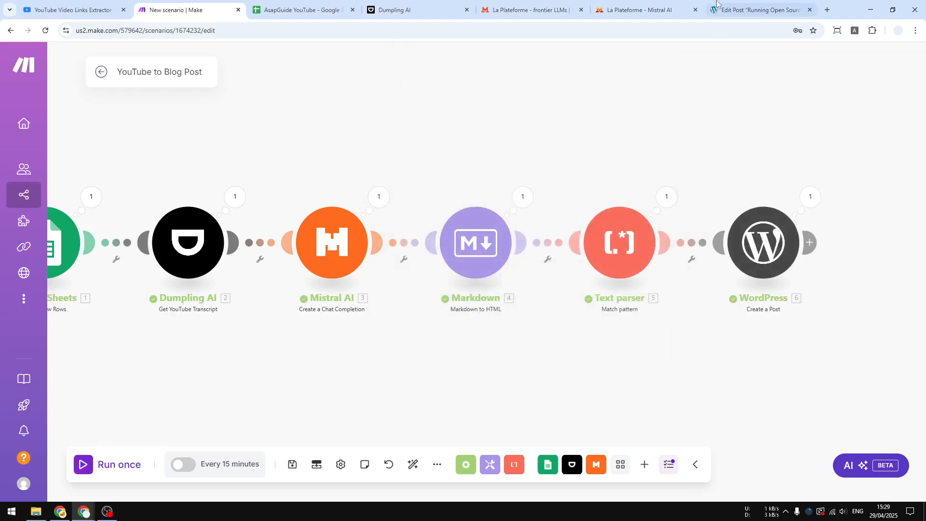
Switch to WordPress, go back to the posts list and open the draft "How to Create a GIF Animation Using Gemini AI".
{"action": "left_click", "coordinate": [742, 8]}
{"action": "left_click", "coordinate": [19, 60]}
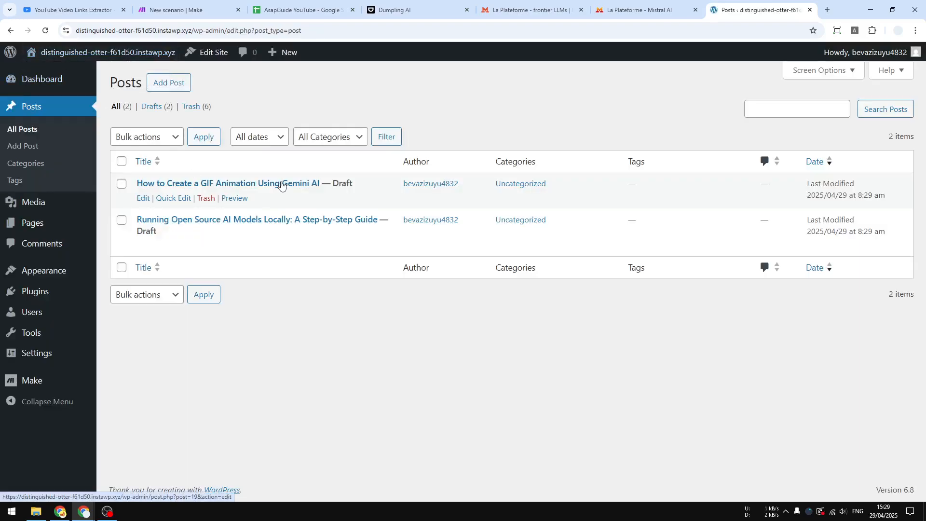
{"action": "left_click", "coordinate": [268, 185]}
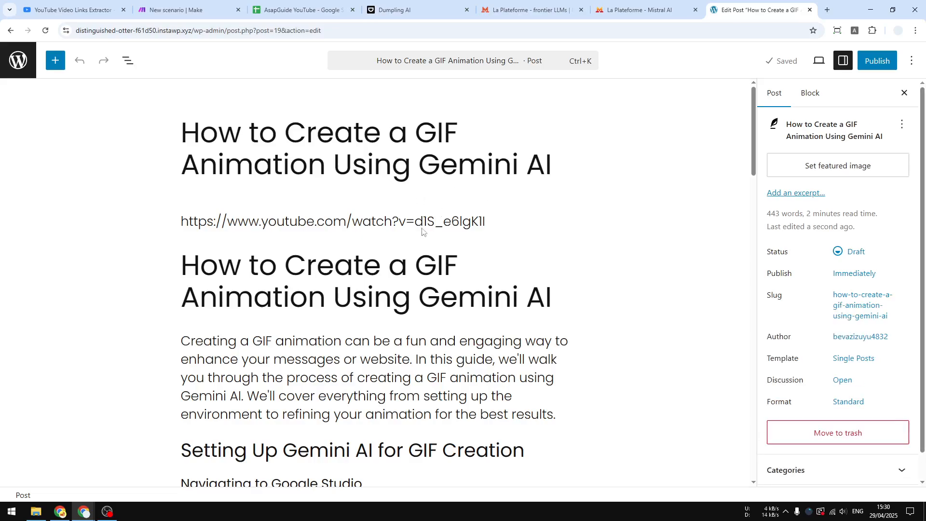
Convert the GIF animation draft's classic content into blocks and check the embedded video at the start of the post.
{"action": "scroll", "coordinate": [422, 232], "scroll_direction": "down", "scroll_amount": 2}
{"action": "left_click", "coordinate": [344, 197]}
{"action": "scroll", "coordinate": [341, 251], "scroll_direction": "up", "scroll_amount": 2}
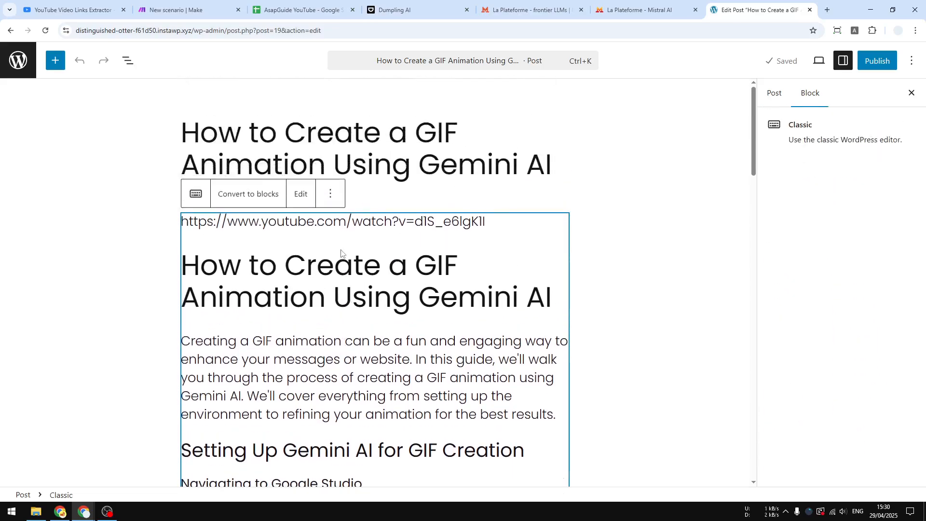
{"action": "left_click", "coordinate": [248, 194]}
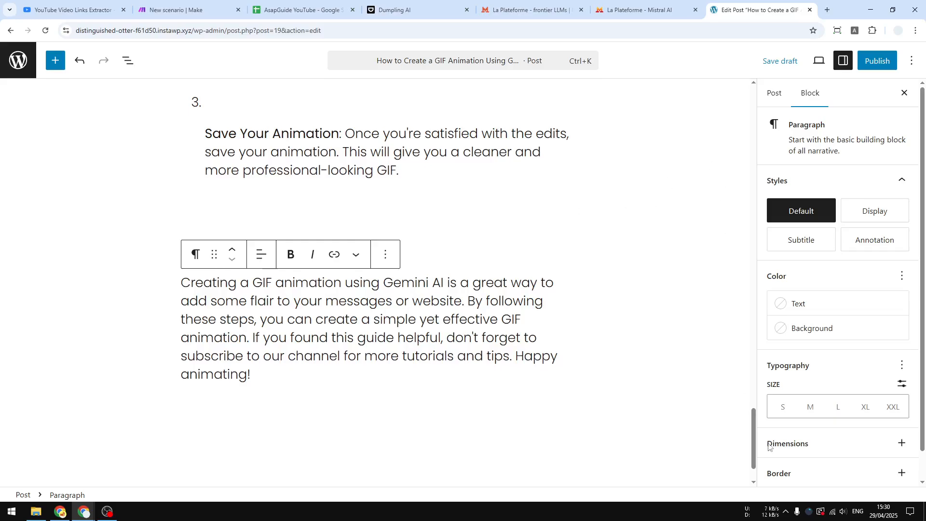
{"action": "left_click_drag", "start_coordinate": [754, 436], "coordinate": [765, 78]}
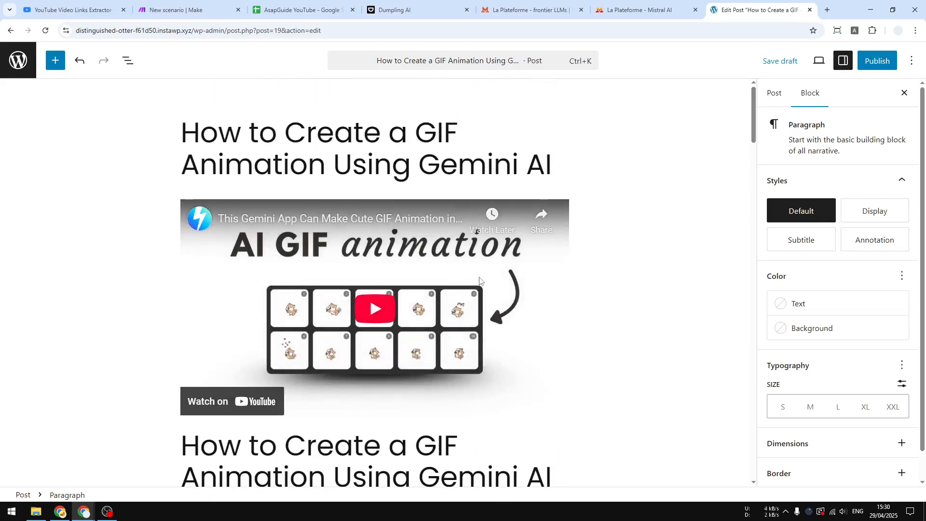
Switch back to Make and save the YouTube to Blog Post scenario.
{"action": "left_click", "coordinate": [198, 8]}
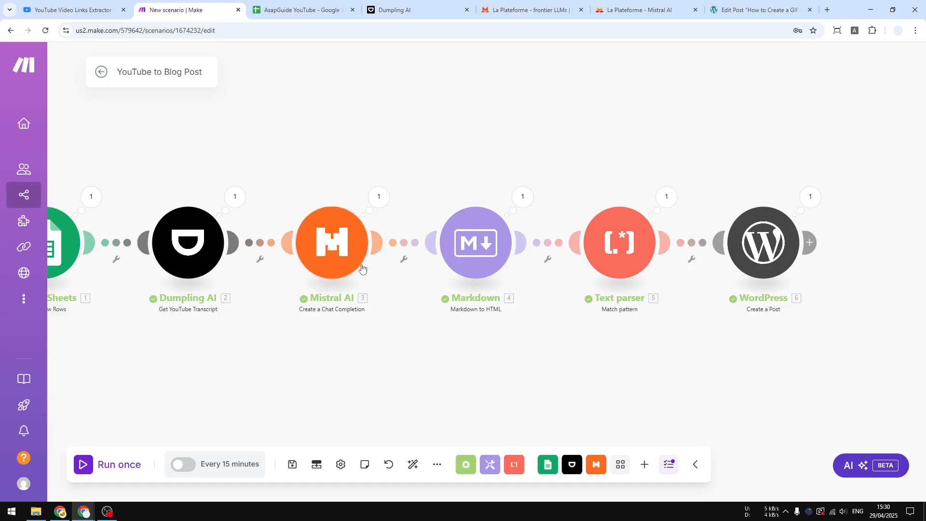
{"action": "left_click_drag", "start_coordinate": [160, 384], "coordinate": [328, 365]}
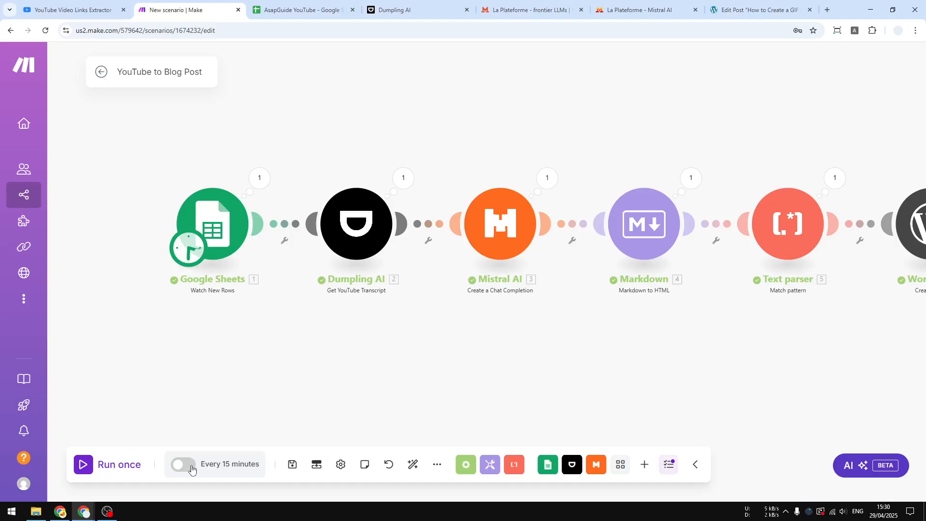
{"action": "left_click", "coordinate": [292, 466]}
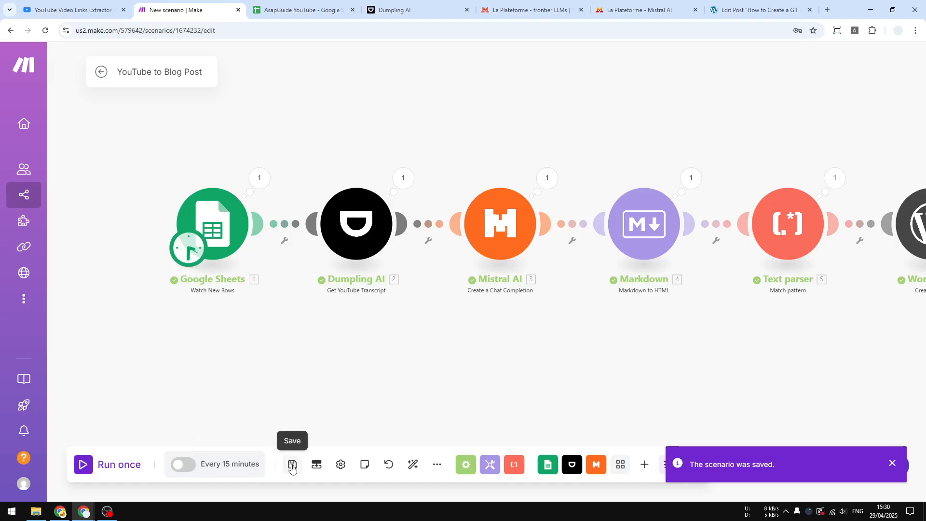
Turn on the scenario's scheduling and set it to run every day at 15:30.
{"action": "left_click", "coordinate": [182, 468]}
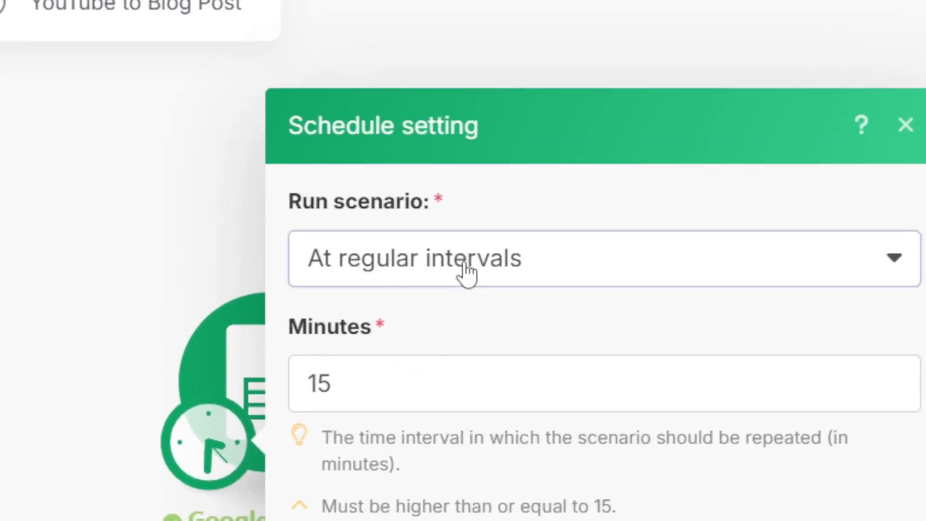
{"action": "left_click", "coordinate": [465, 272]}
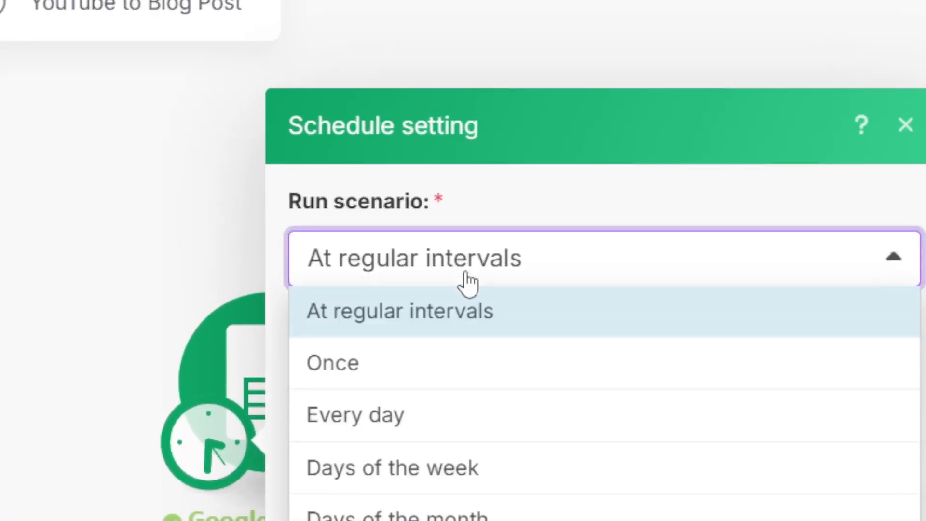
{"action": "left_click", "coordinate": [434, 424]}
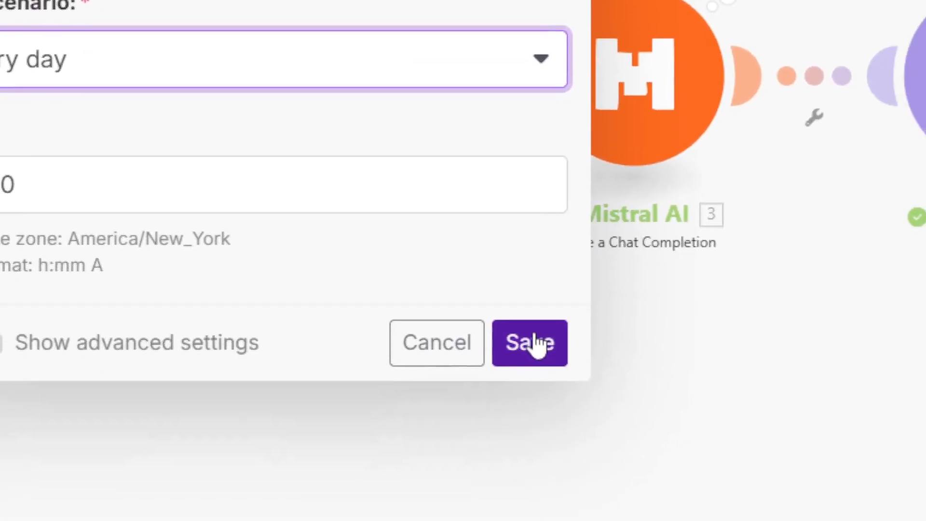
{"action": "left_click", "coordinate": [659, 450]}
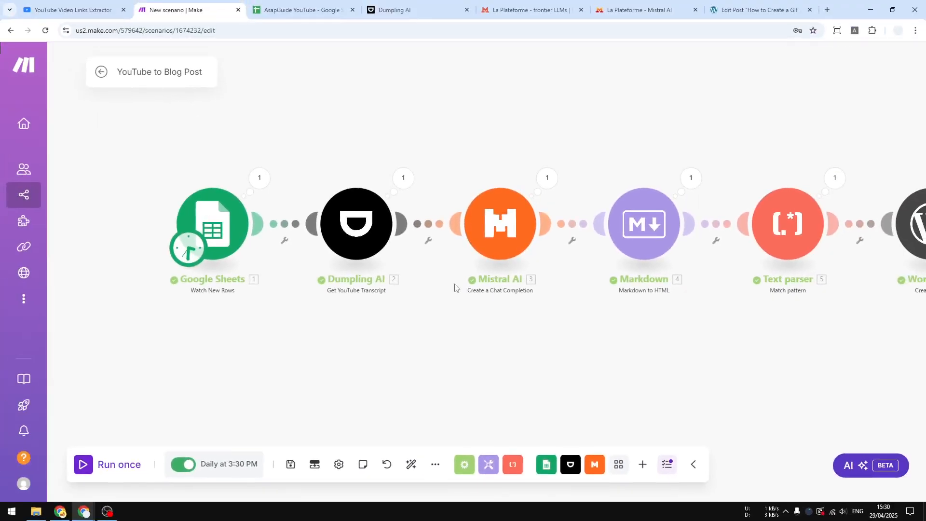
Save the scheduled scenario and auto-align its modules on the canvas.
{"action": "left_click", "coordinate": [290, 466]}
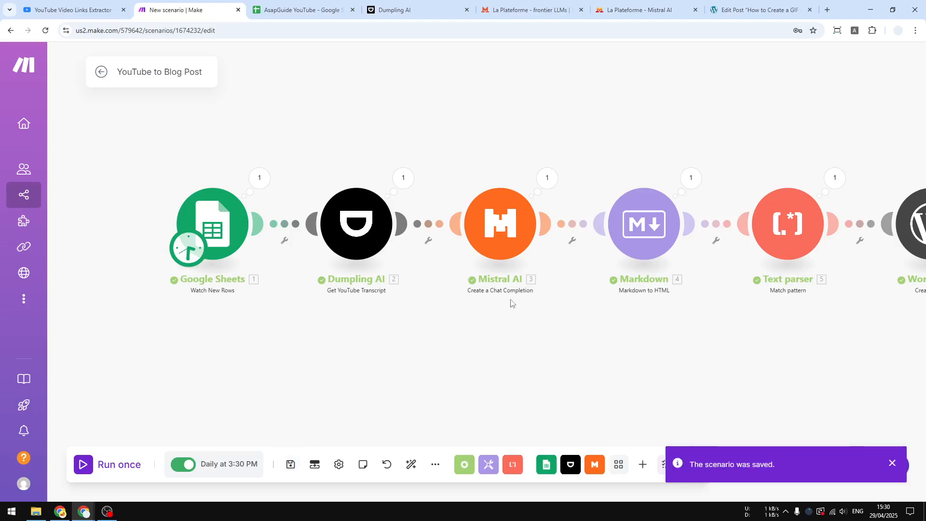
{"action": "left_click", "coordinate": [411, 465]}
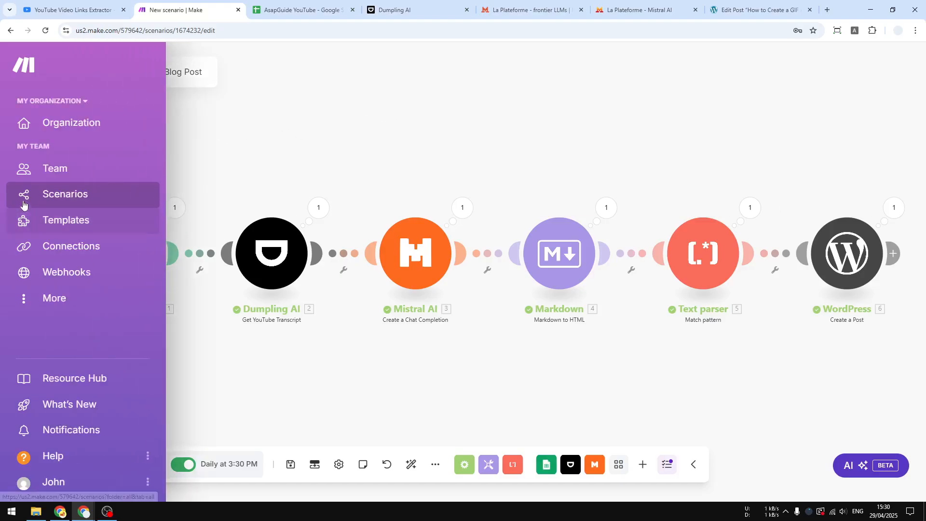
{"action": "left_click", "coordinate": [27, 198]}
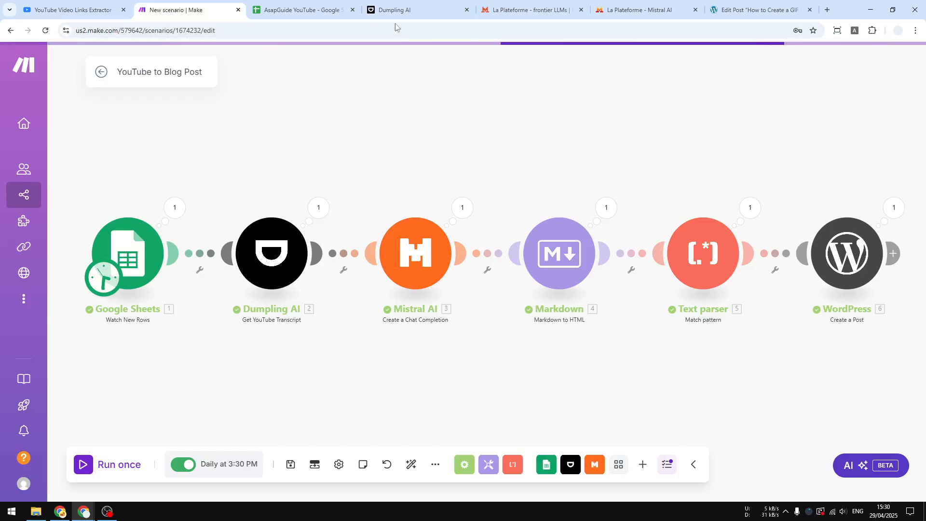
Switch to Dumpling AI, dismiss the generated API key dialog to check the credit usage, and return to Make.
{"action": "left_click", "coordinate": [395, 5]}
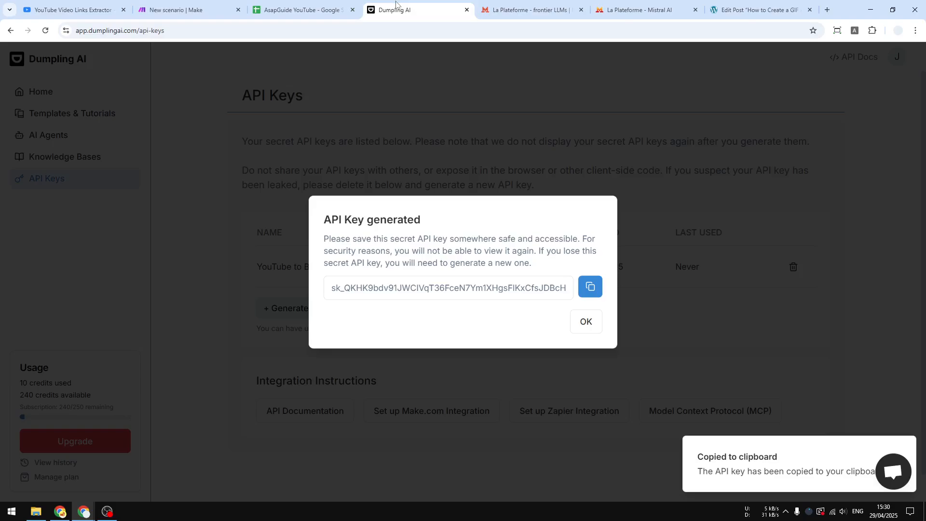
{"action": "left_click", "coordinate": [587, 323]}
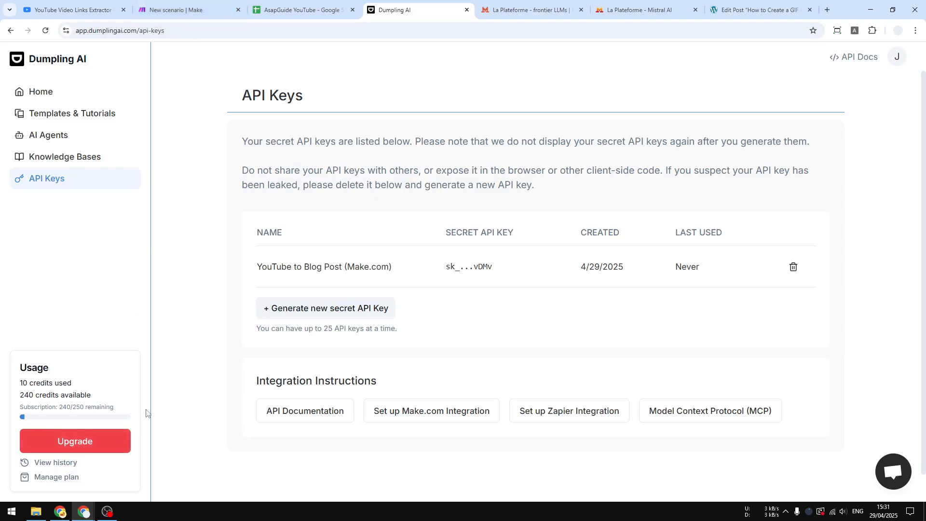
{"action": "left_click", "coordinate": [188, 9]}
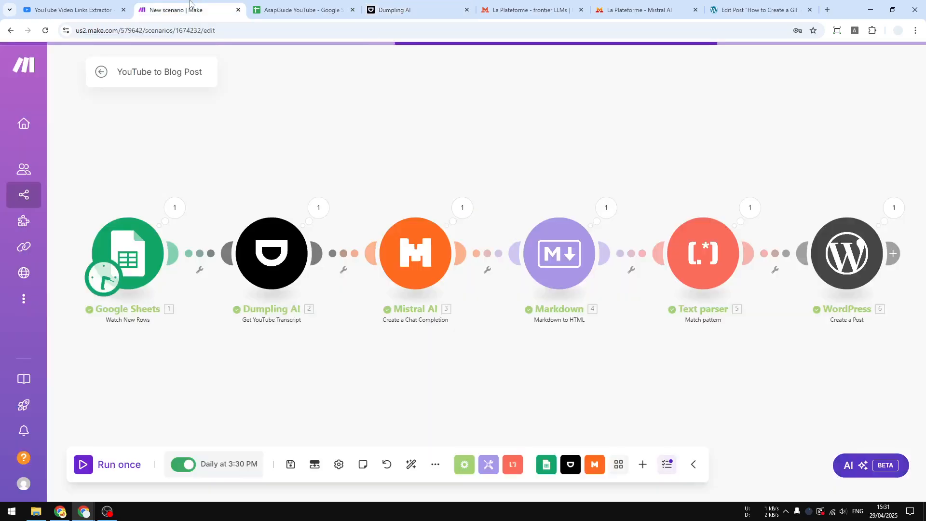